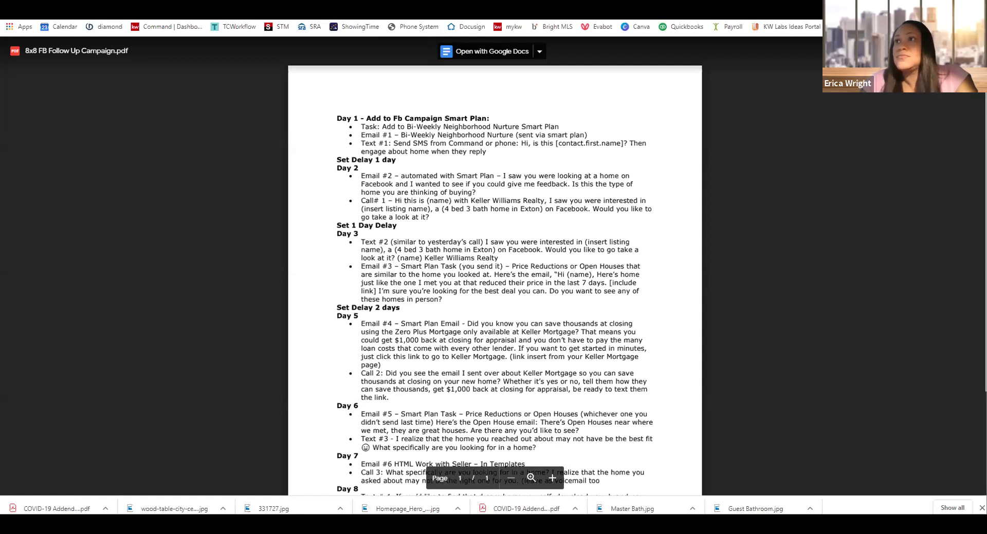
# Leave the 8x8 FB Follow Up Campaign PDF by switching to the next Chrome tab
pyautogui.hotkey('ctrl', 'Tab')
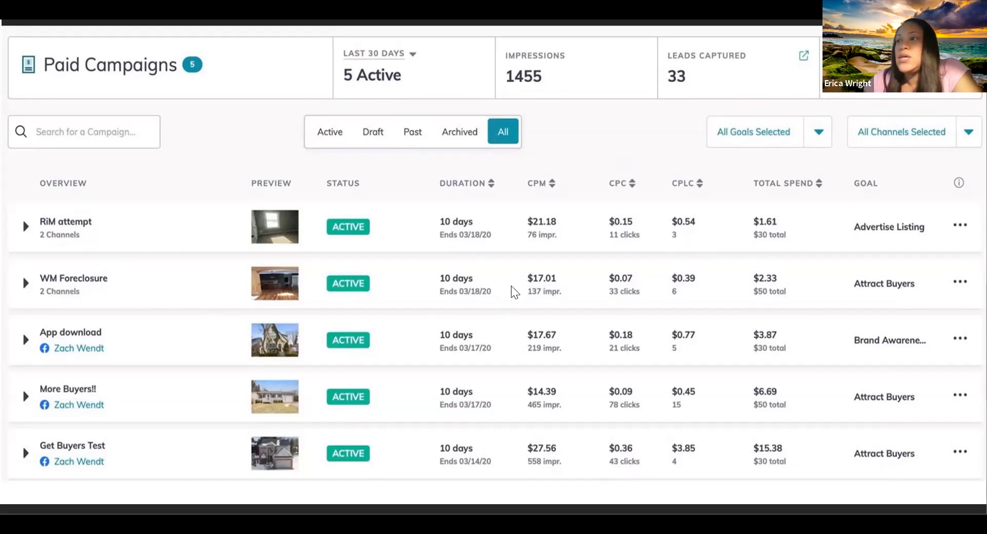
# Move back and forth to the 8 Day Follow Up Plan slide, then switch to the Acrobat PDF
pyautogui.press('Right')
pyautogui.press('Left')
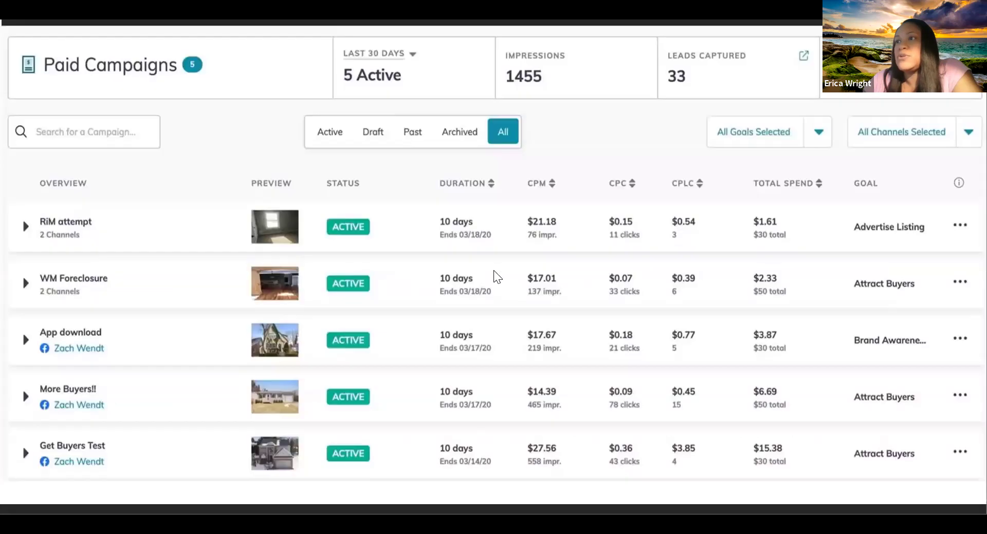
pyautogui.press('Left')
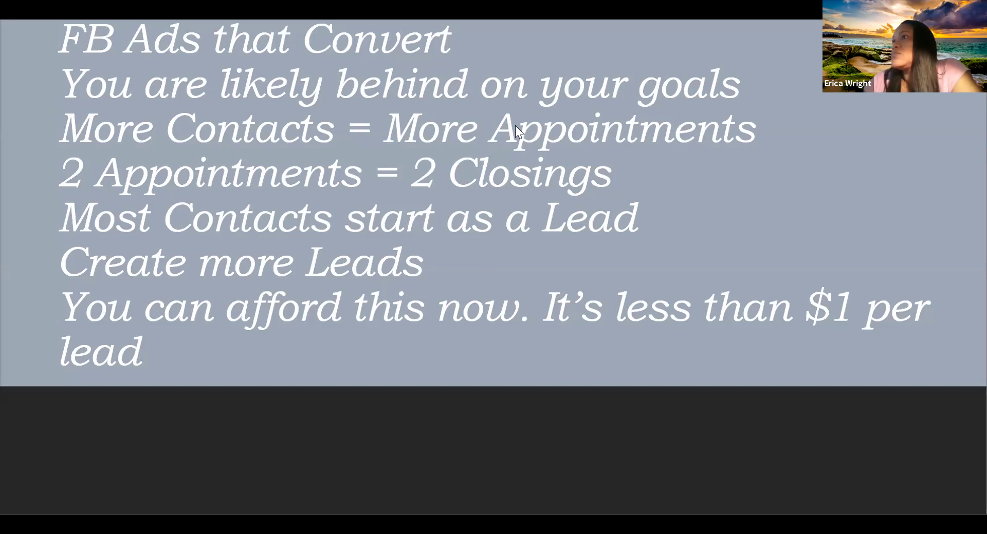
pyautogui.press('Right')
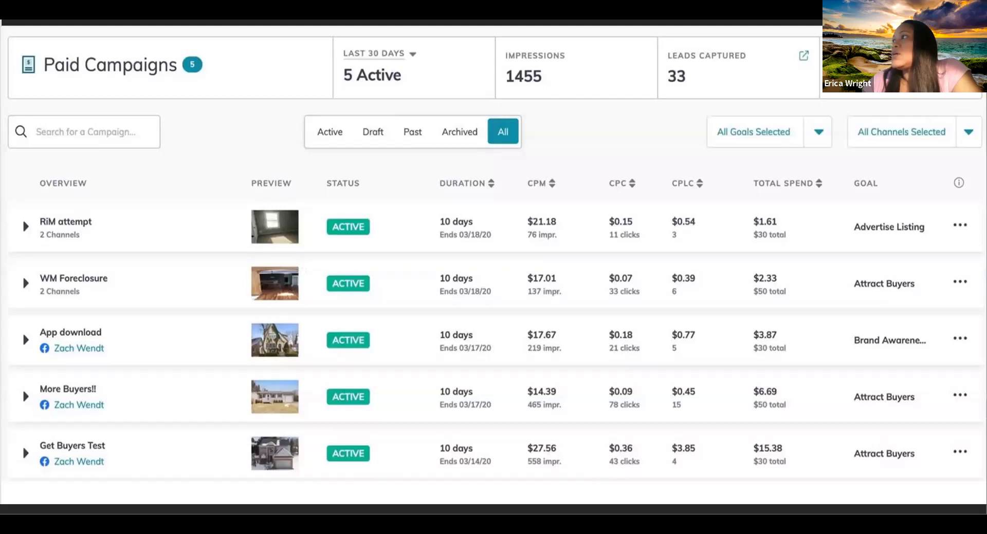
pyautogui.press('Right')
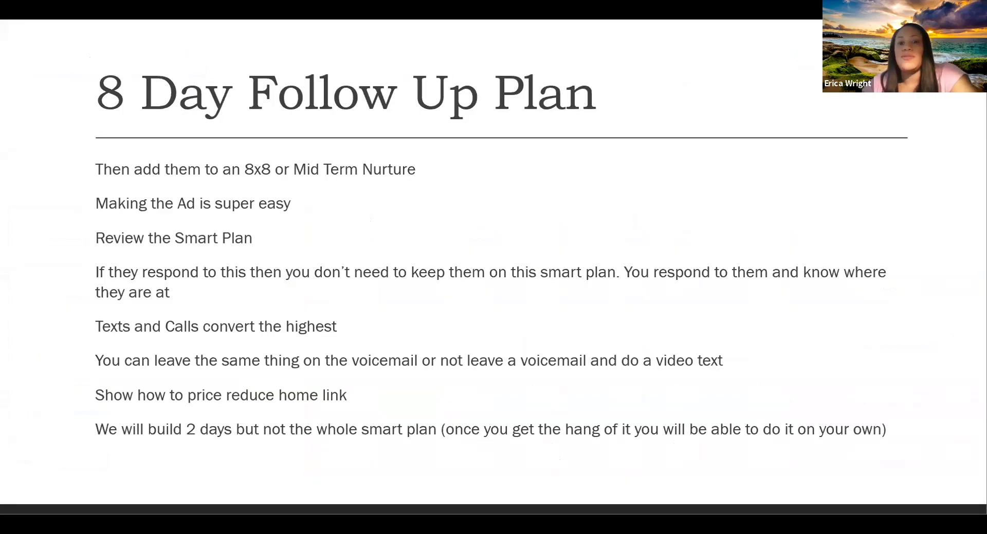
pyautogui.hotkey('alt', 'Tab')
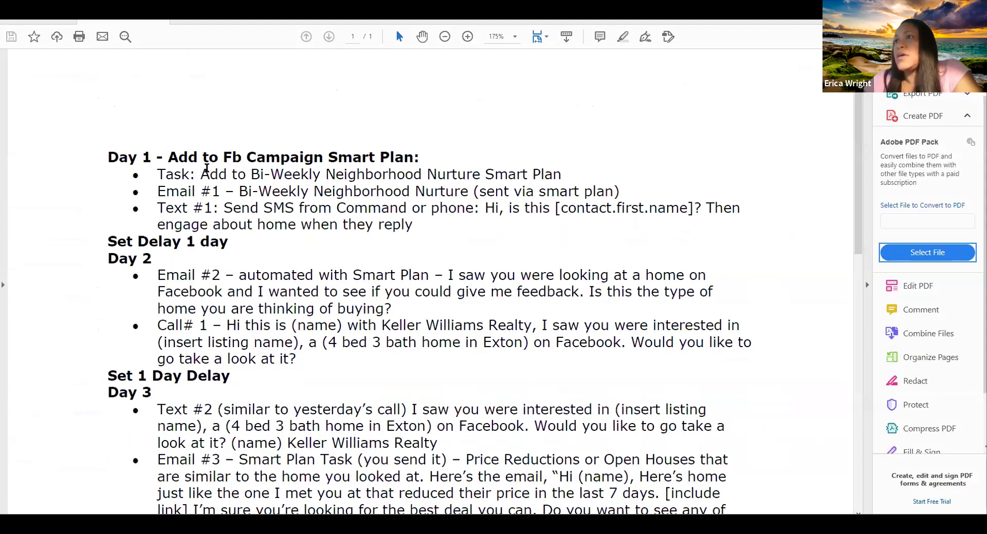
# Highlight the Day 1 steps in the Smart Plan PDF, then clear the selection
pyautogui.moveTo(290, 169); pyautogui.dragTo(336, 224)
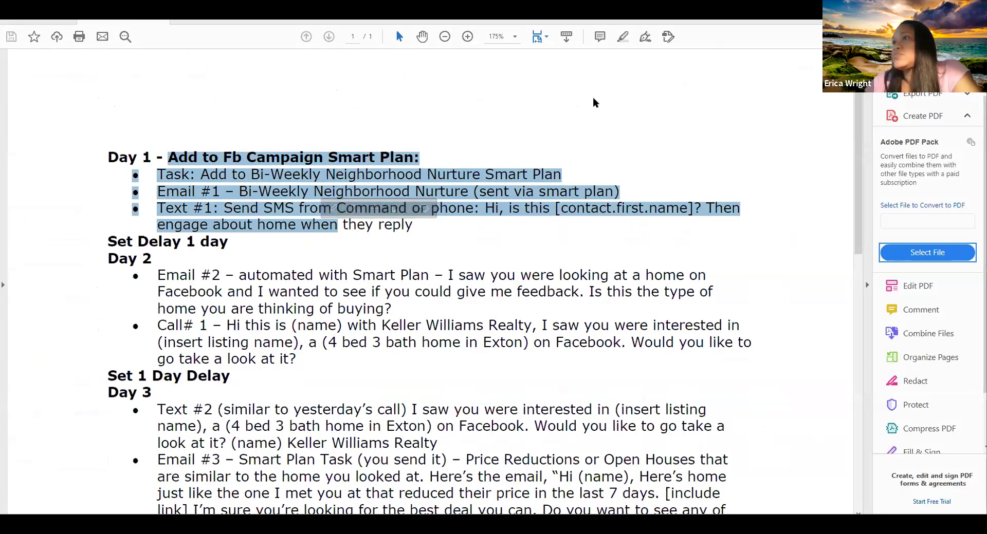
pyautogui.click(423, 208)
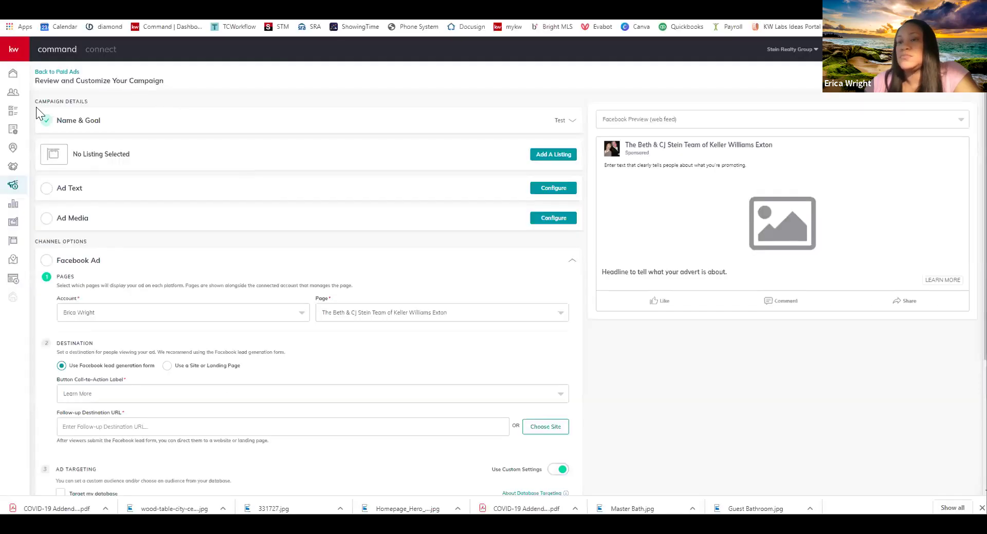
# Go Home, confirm Leave to discard the unsaved campaign, and open Campaigns
pyautogui.click(13, 73)
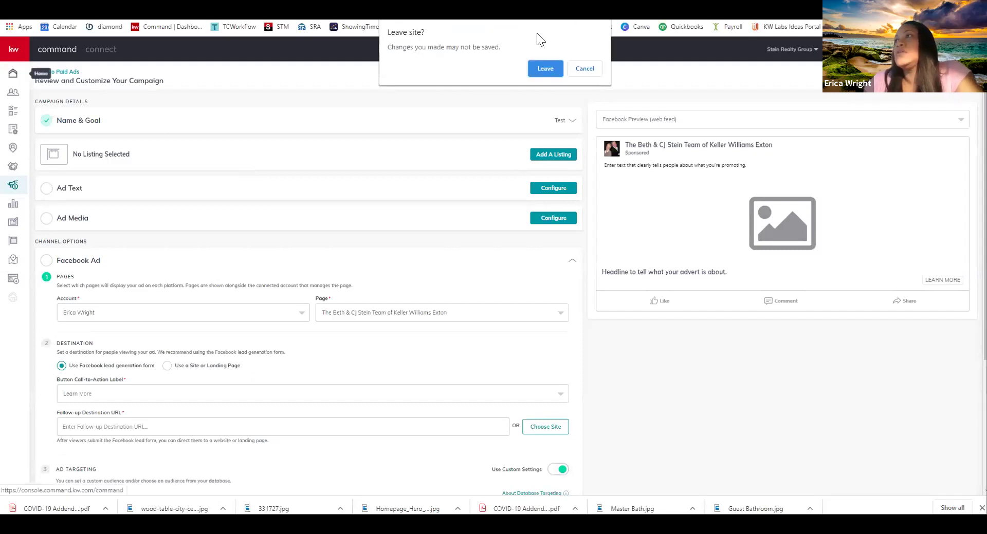
pyautogui.click(546, 68)
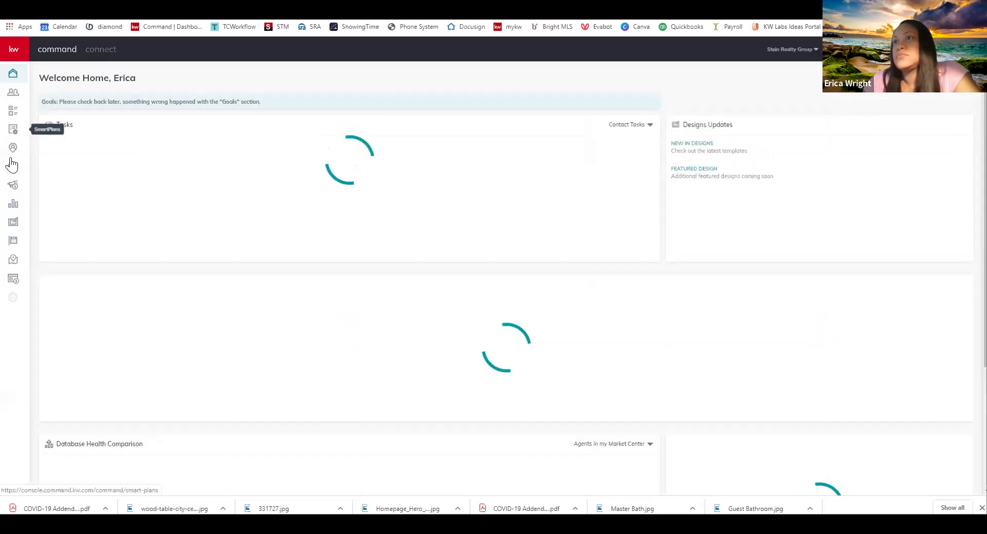
pyautogui.click(14, 189)
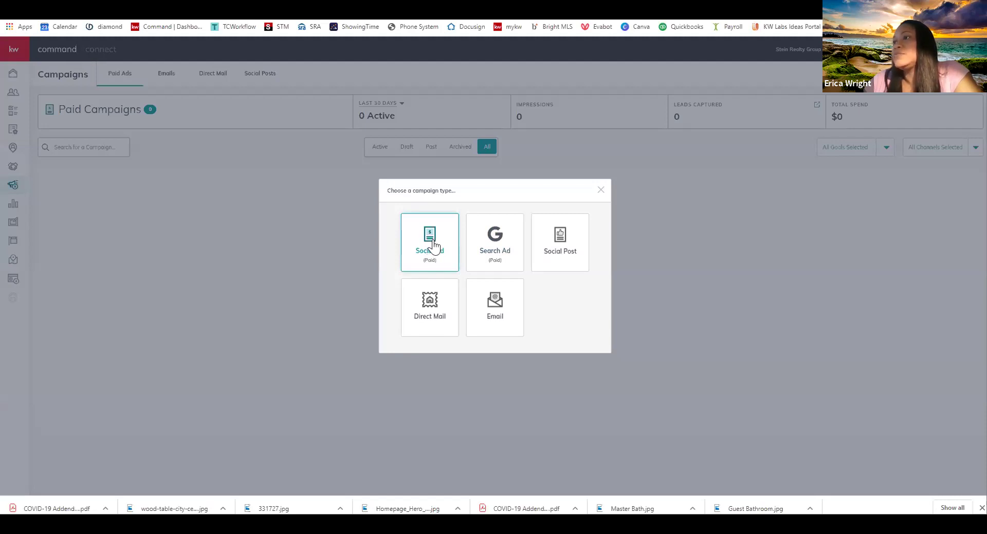
# Create a Facebook Social Ad named 'Yordley' with the Attract Listings goal, then dismiss the form
pyautogui.click(433, 246)
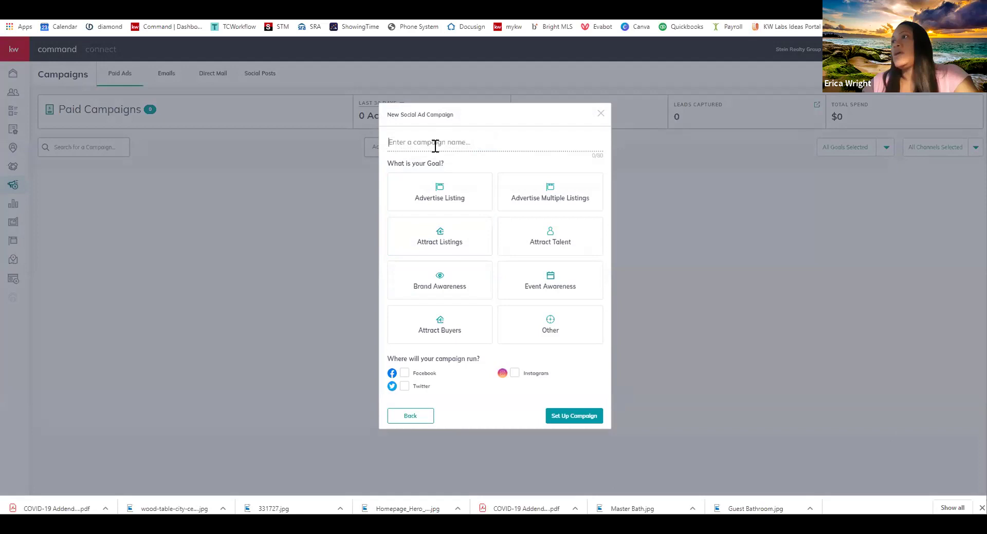
pyautogui.click(435, 146)
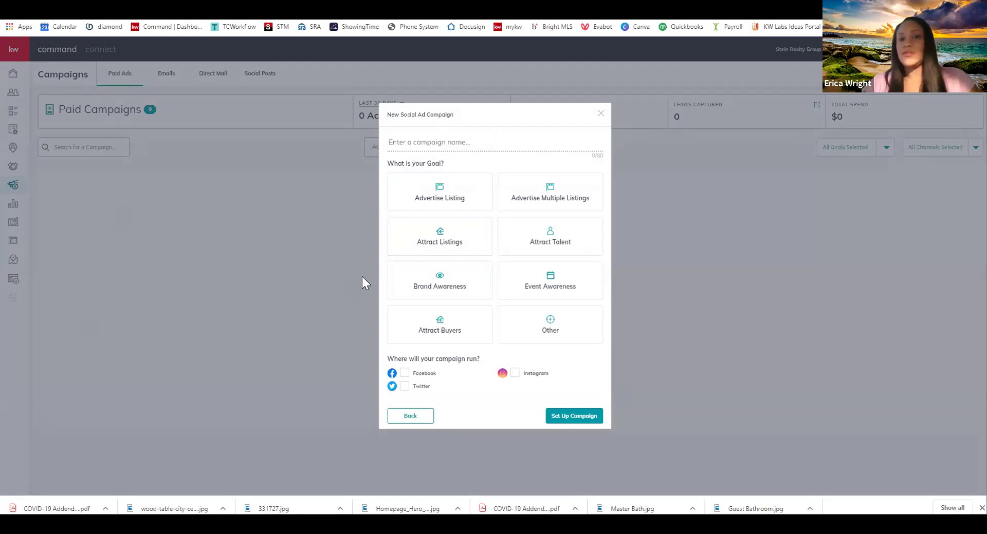
pyautogui.click(435, 242)
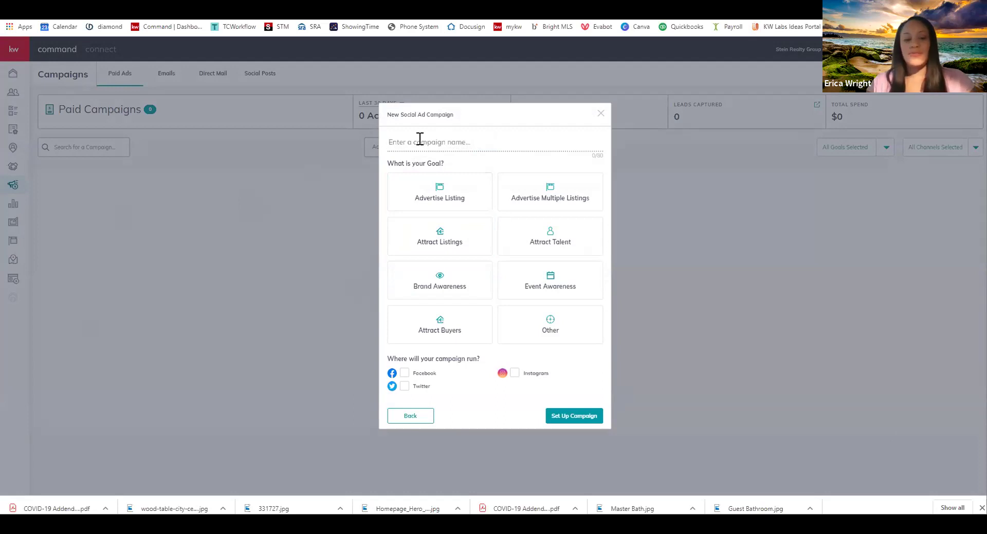
pyautogui.write('Yo')
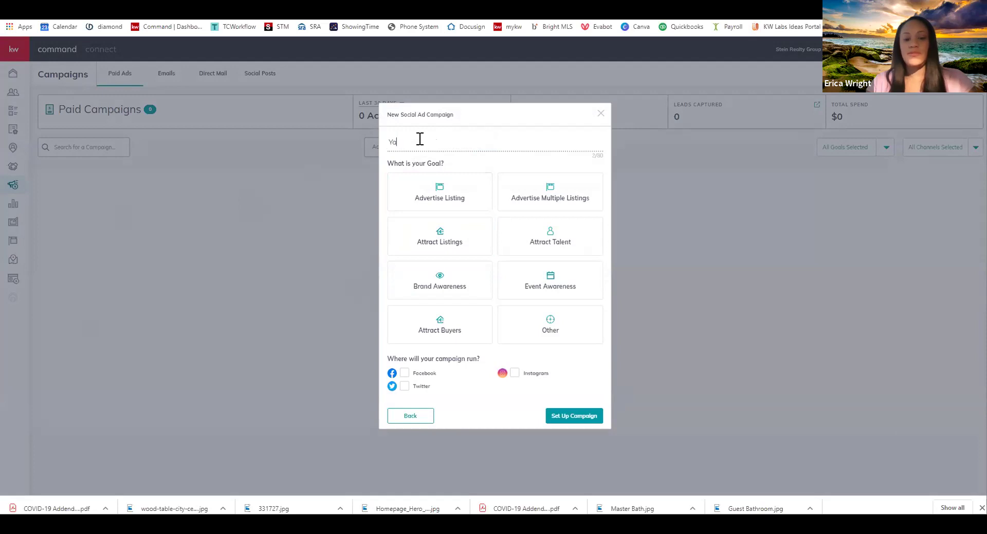
pyautogui.write('rdley')
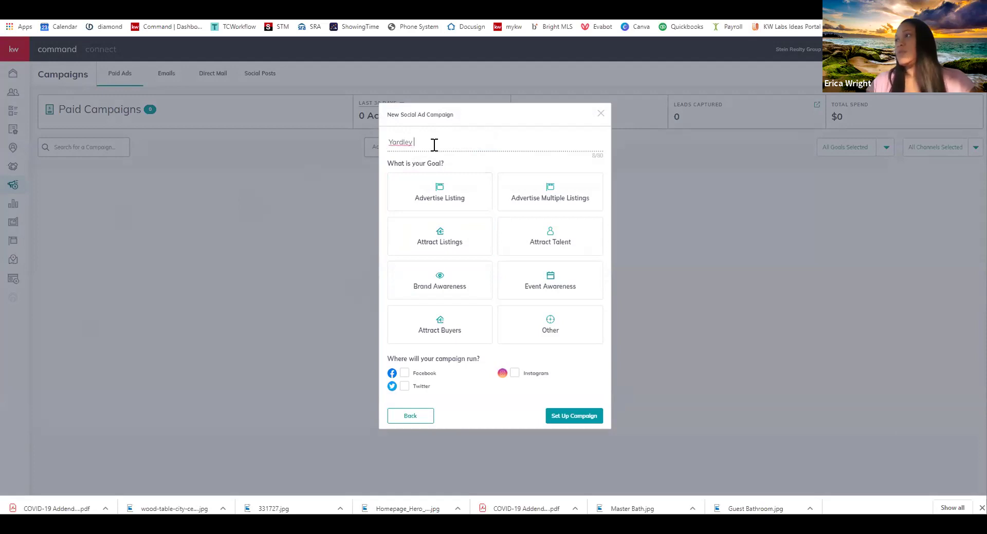
pyautogui.click(448, 246)
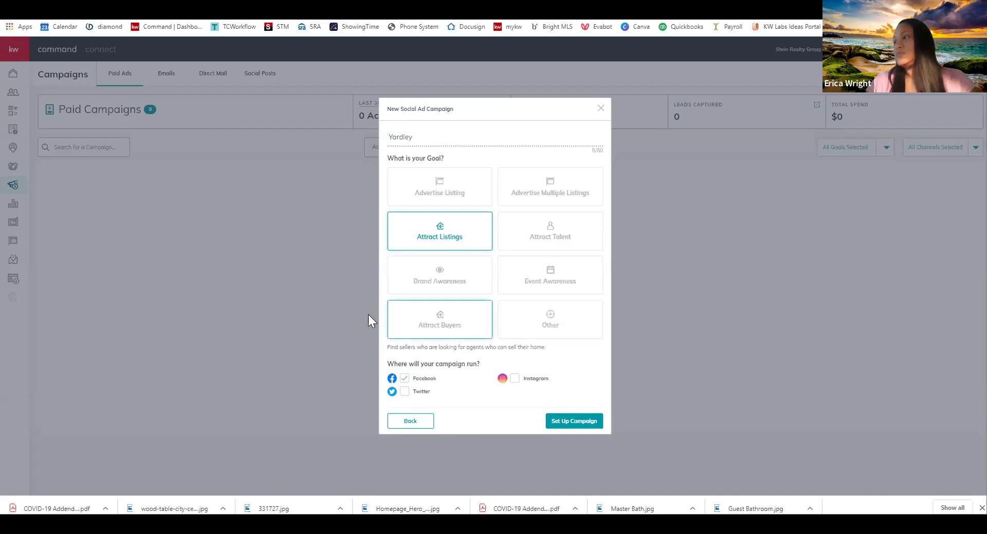
pyautogui.click(559, 426)
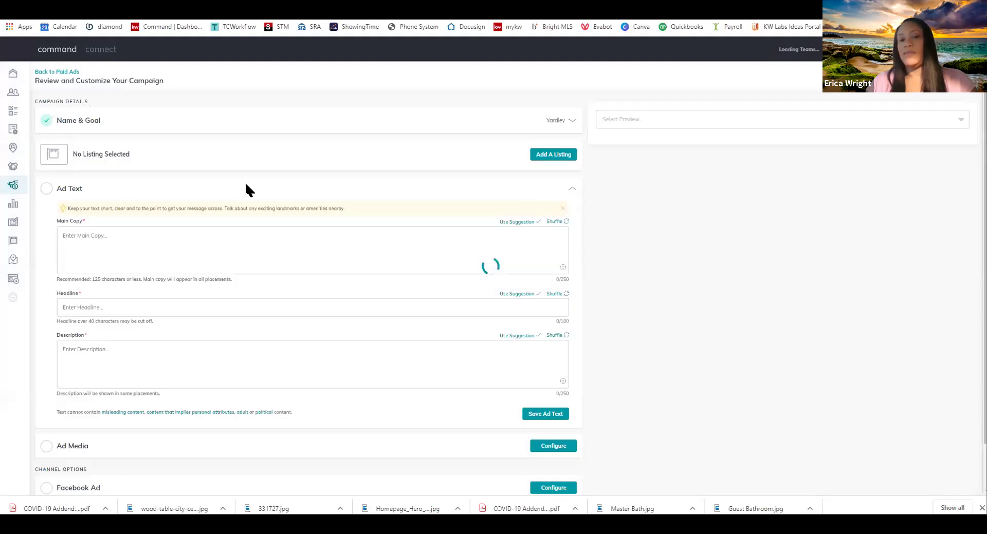
# Start adding a listing to the ad and set the search to show All Listings
pyautogui.click(545, 152)
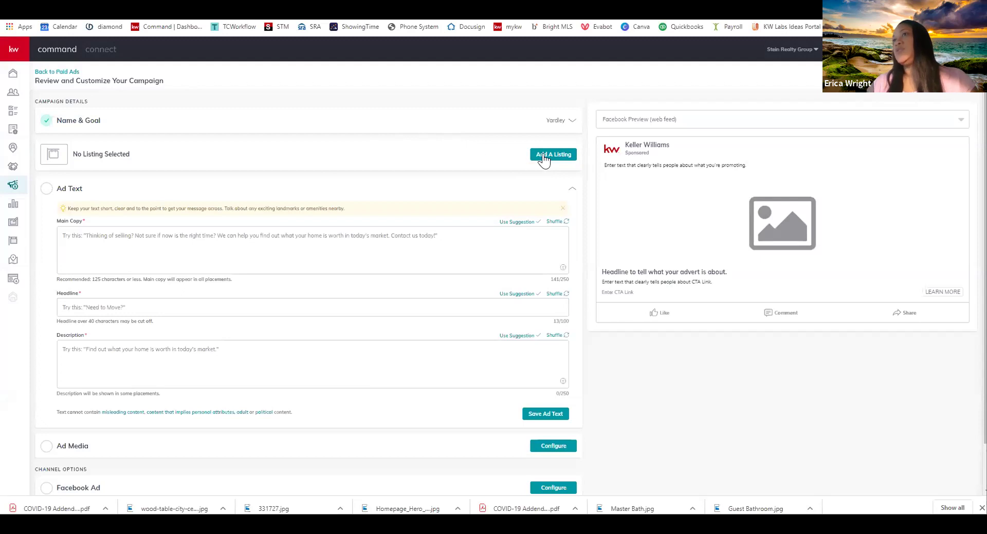
pyautogui.click(548, 155)
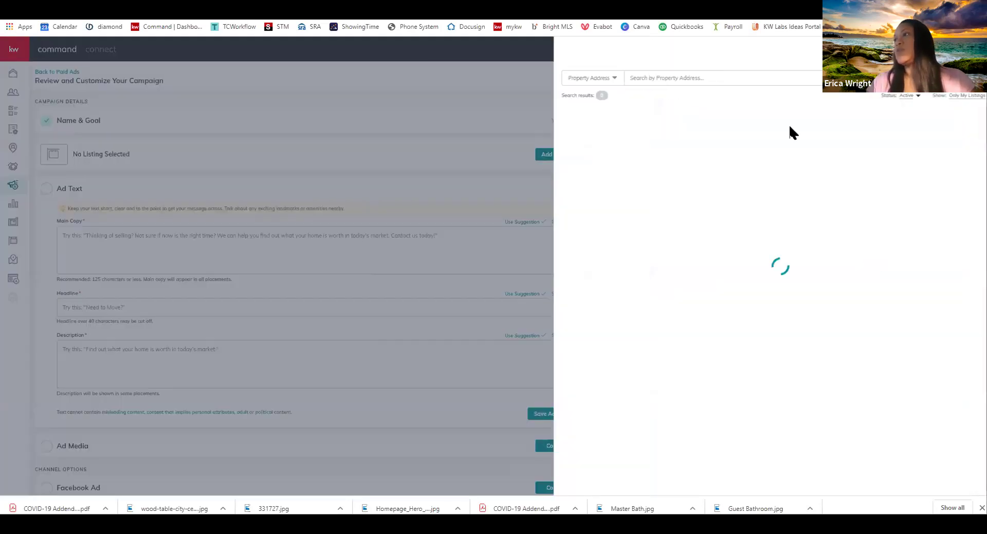
pyautogui.click(961, 102)
pyautogui.click(943, 115)
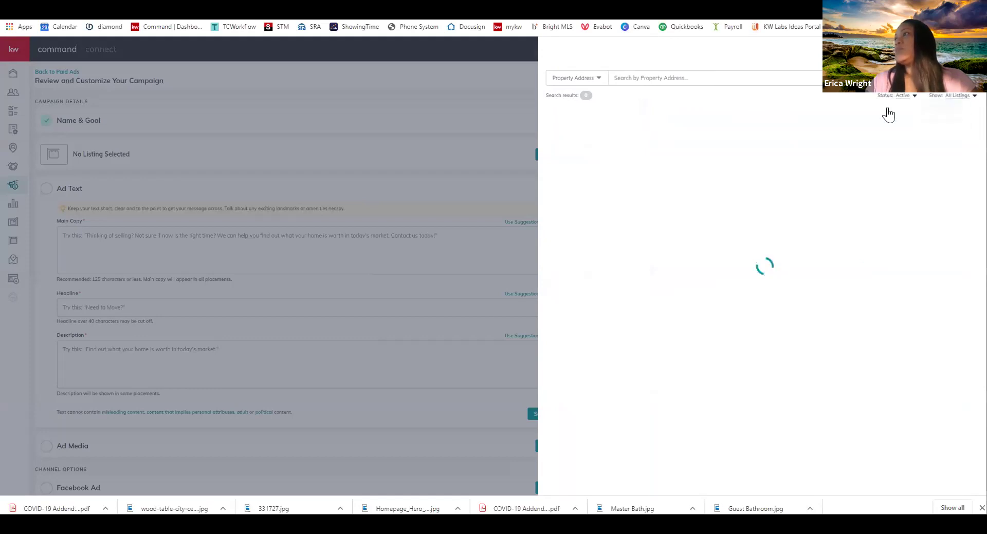
pyautogui.click(757, 79)
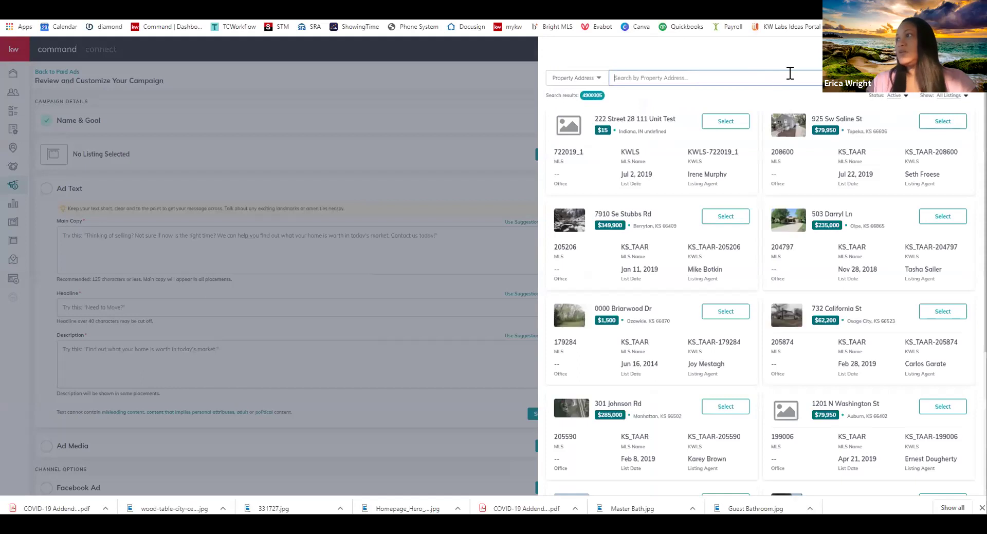
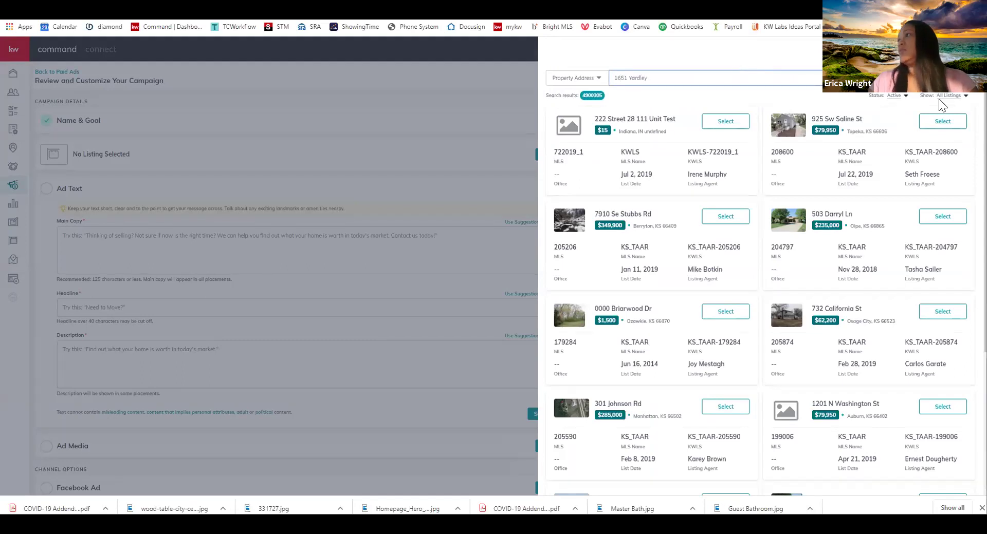
pyautogui.click(897, 96)
pyautogui.click(904, 125)
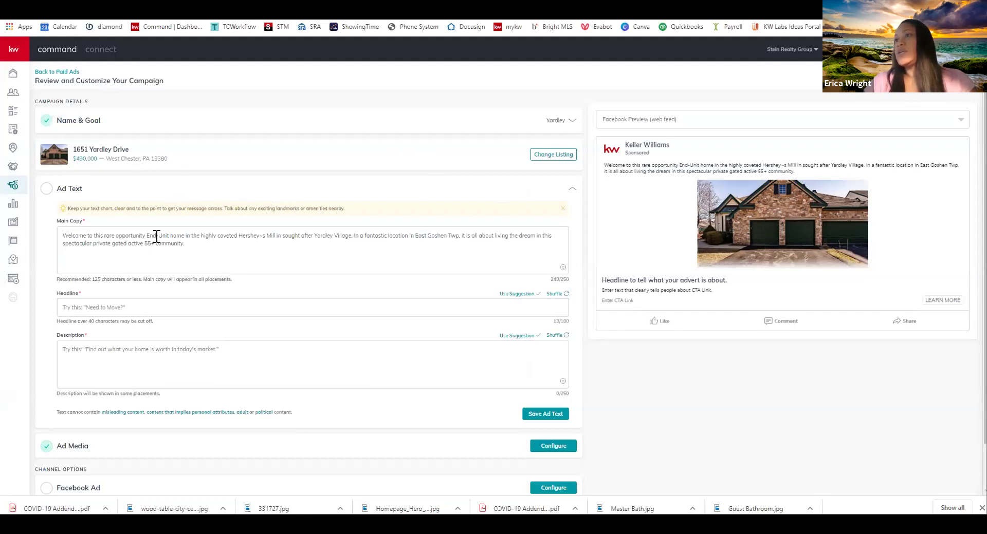
# Correct 'Hershey~s' to 'Hershey's' in the ad's main copy
pyautogui.click(264, 235)
pyautogui.press('BackSpace')
pyautogui.write("'")
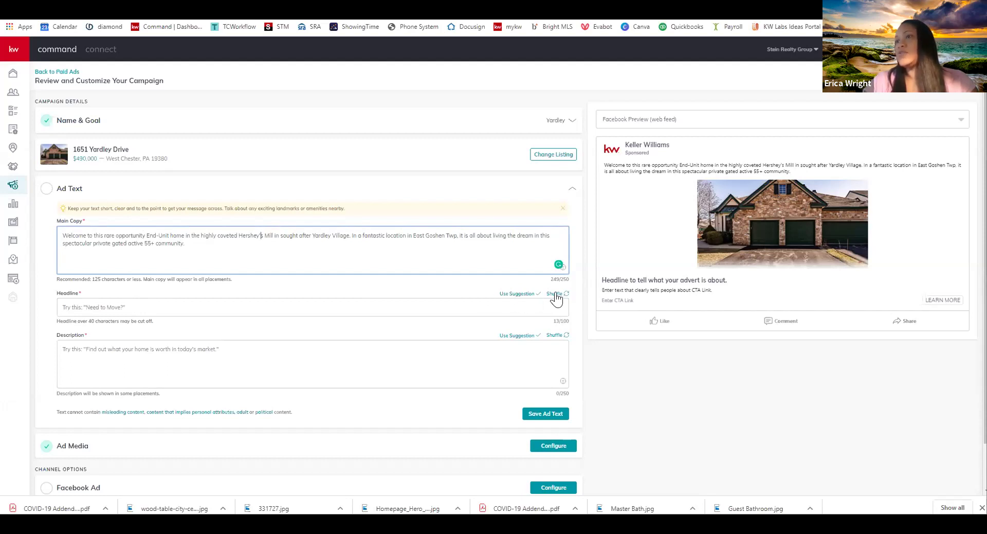
# Shuffle headline suggestions and apply 'What's Your Home Worth?' as the headline
pyautogui.click(557, 295)
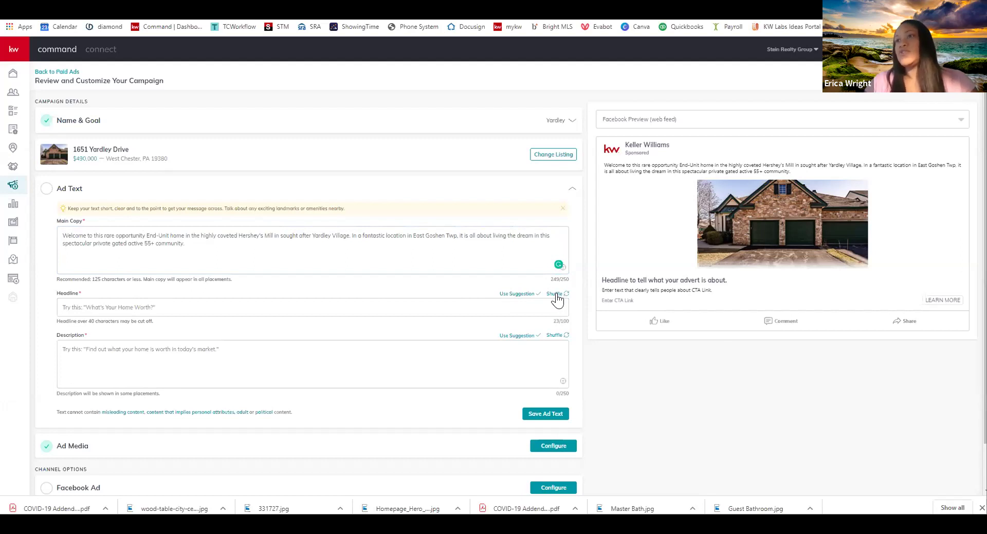
pyautogui.click(556, 295)
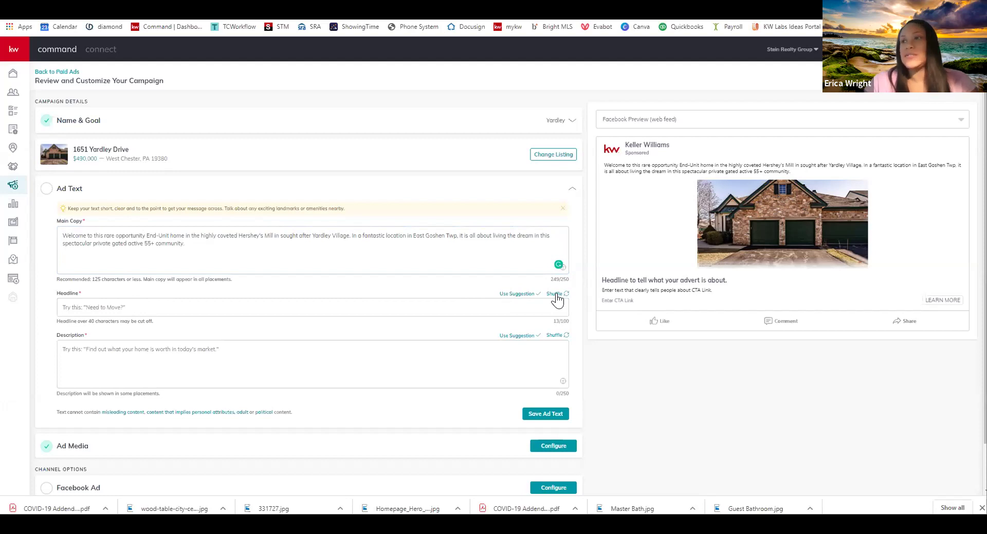
pyautogui.click(555, 295)
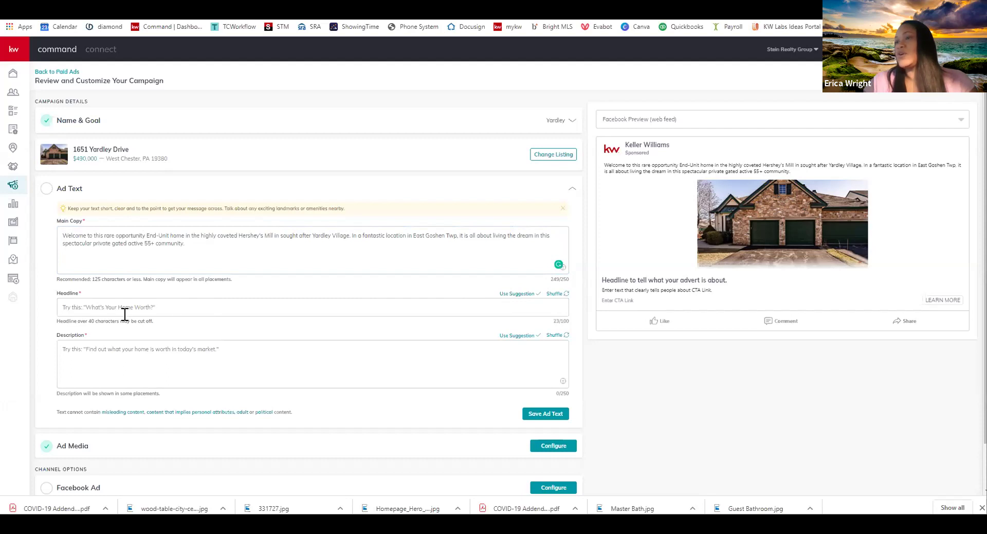
pyautogui.click(508, 294)
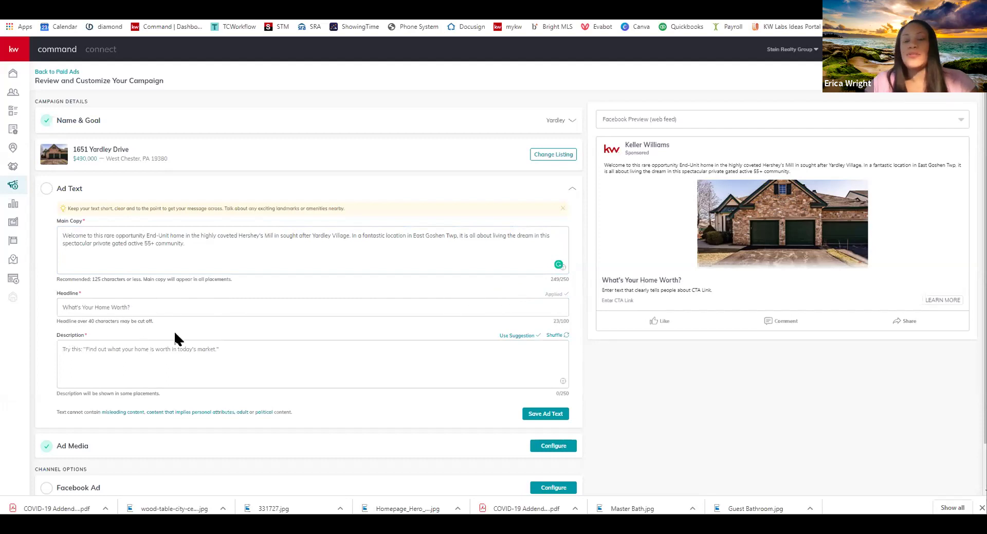
# Apply the neighborhood-housing-market description suggestion and save the ad text
pyautogui.click(556, 337)
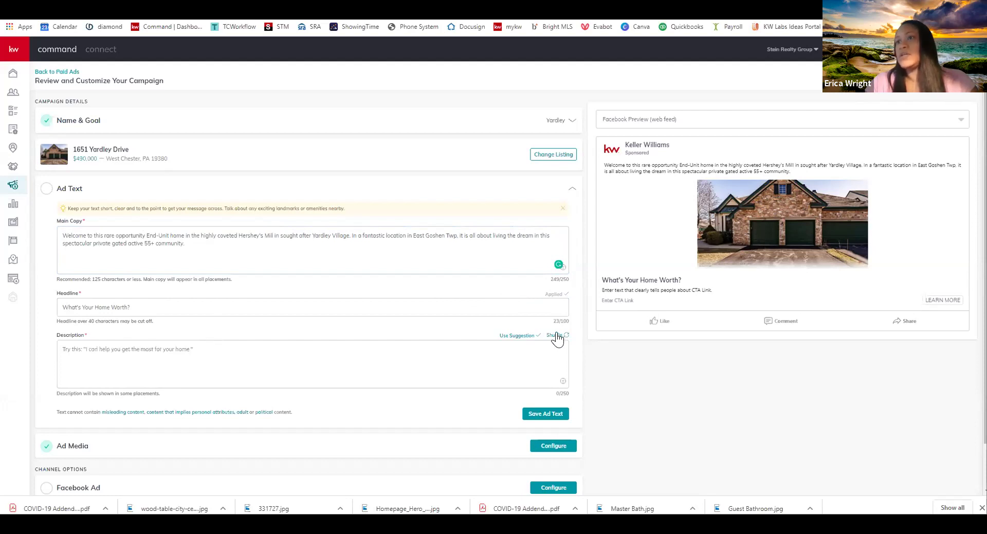
pyautogui.click(552, 338)
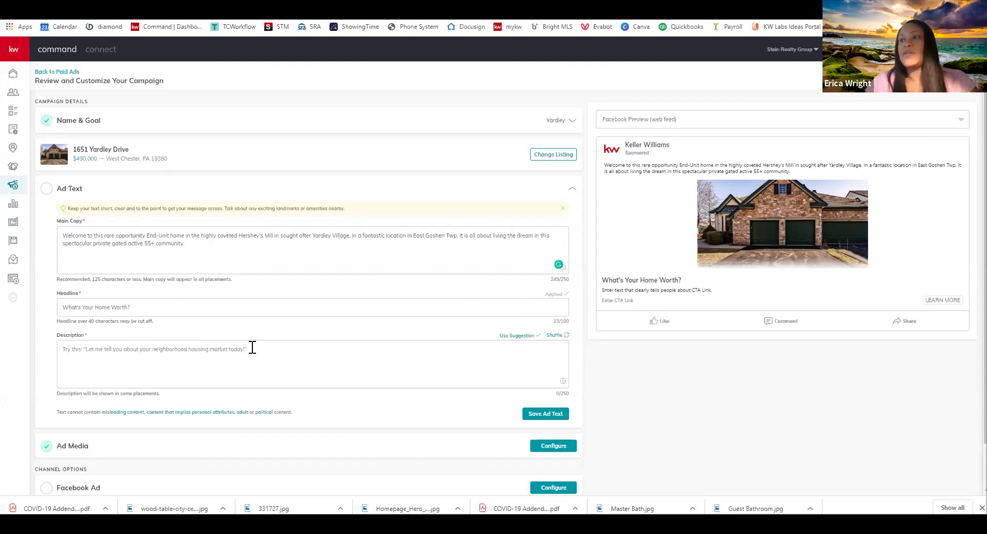
pyautogui.click(519, 337)
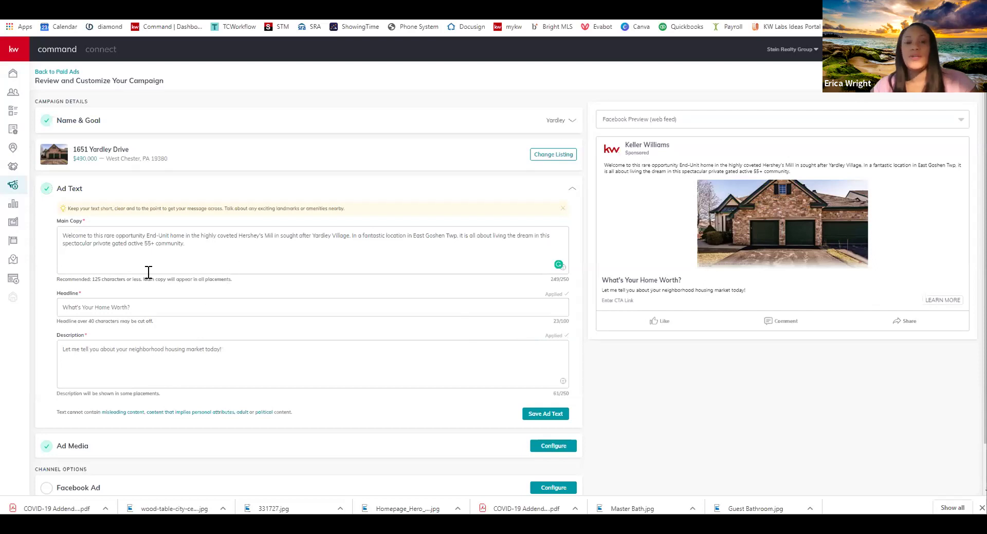
pyautogui.click(548, 417)
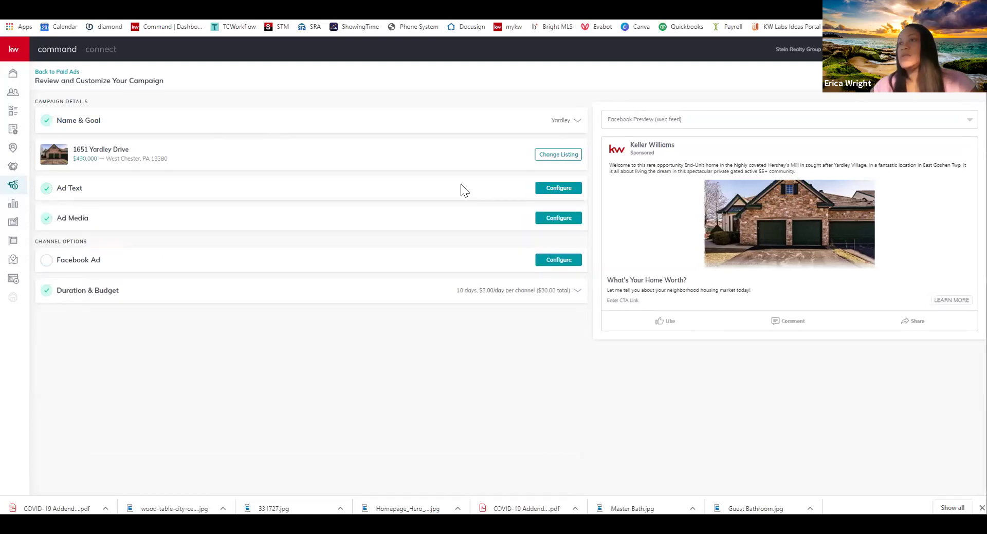
# Include the office ownership statement in the ad media and save it
pyautogui.click(558, 218)
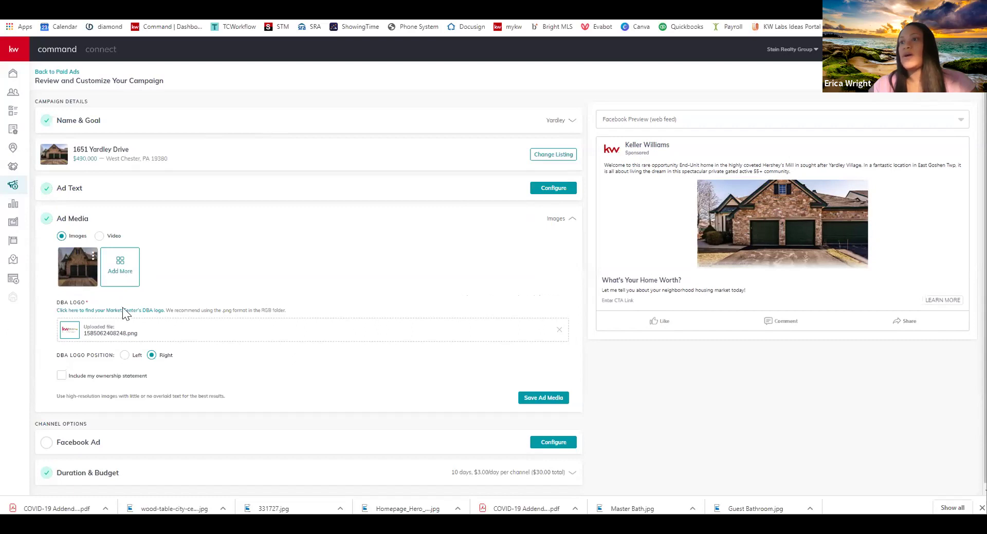
pyautogui.click(62, 377)
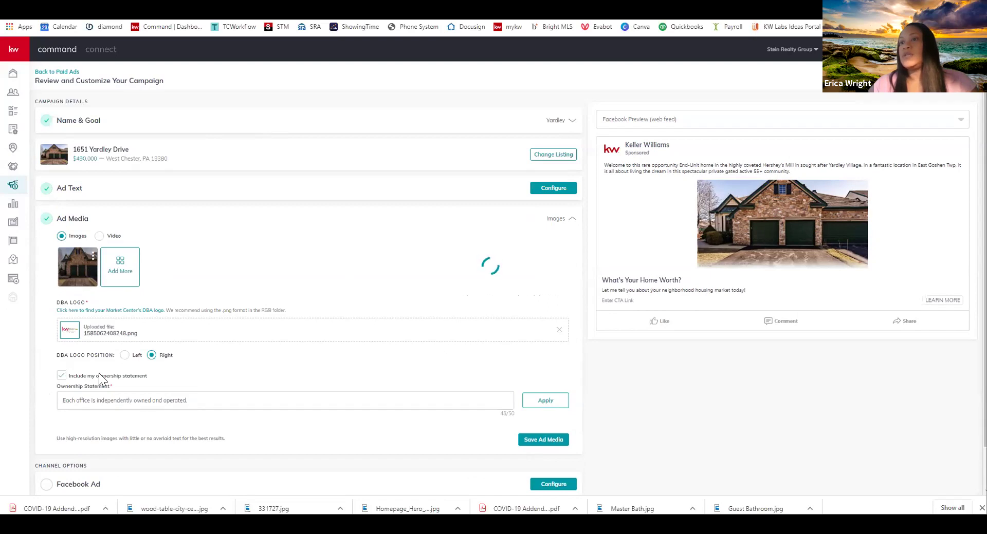
pyautogui.click(554, 440)
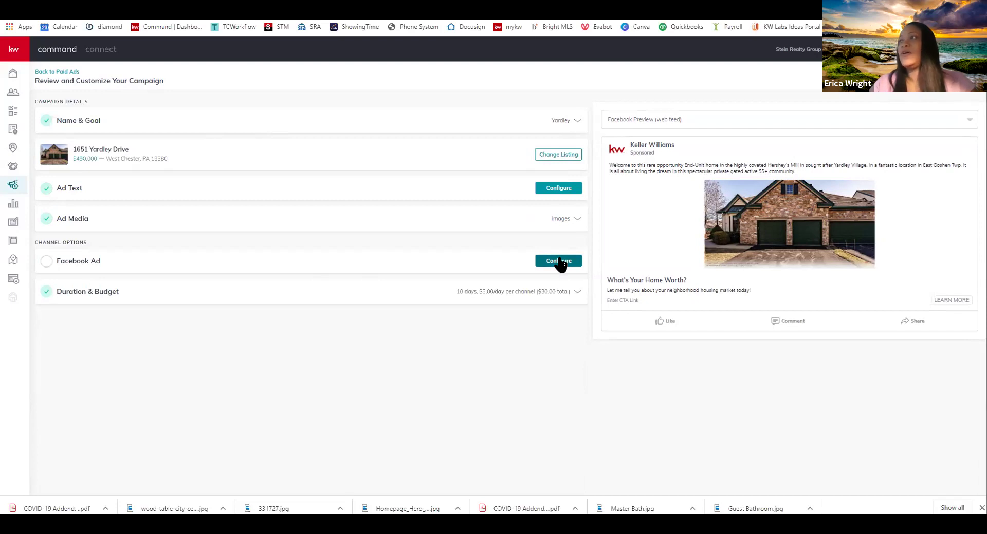
pyautogui.click(559, 262)
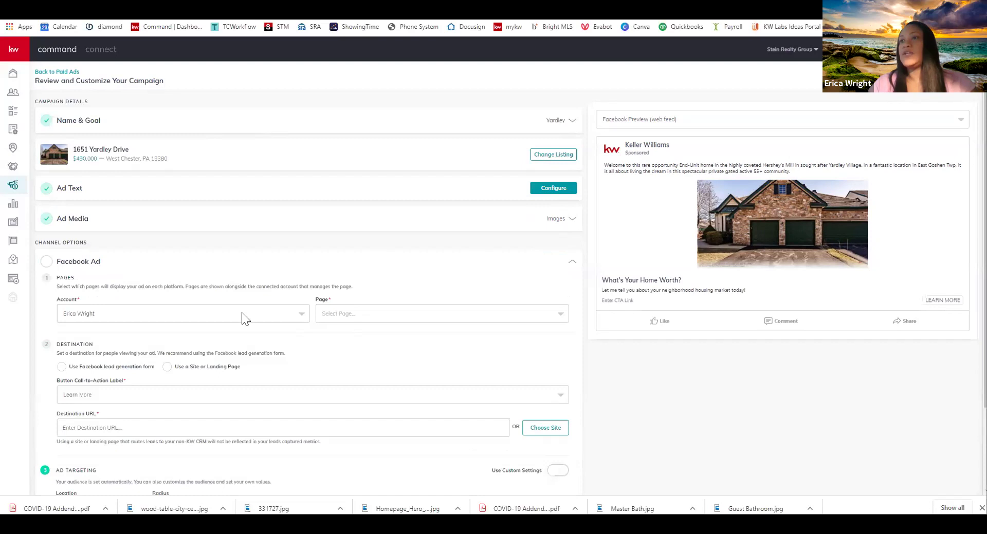
# Run the Facebook ad from the team's business page, using the lead form with Learn More
pyautogui.click(348, 313)
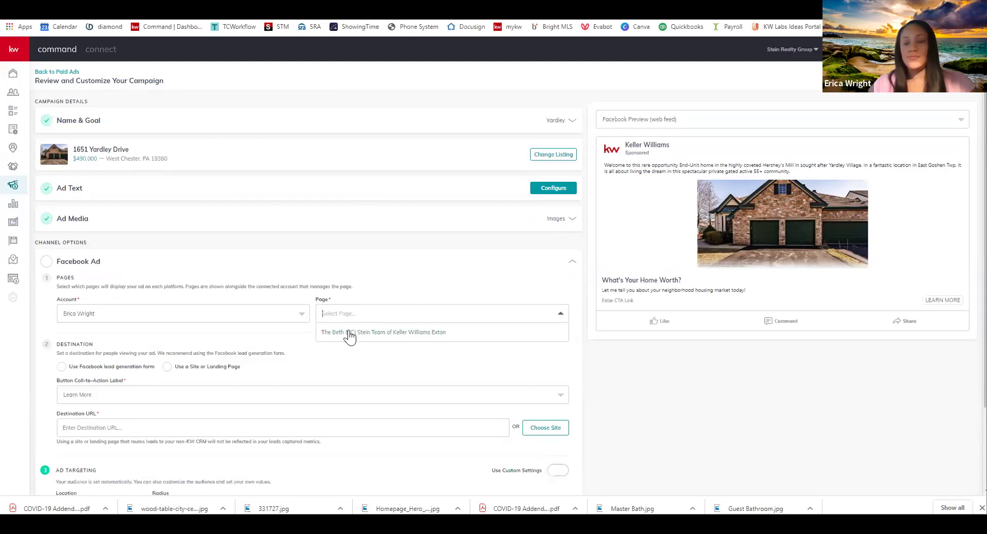
pyautogui.click(349, 334)
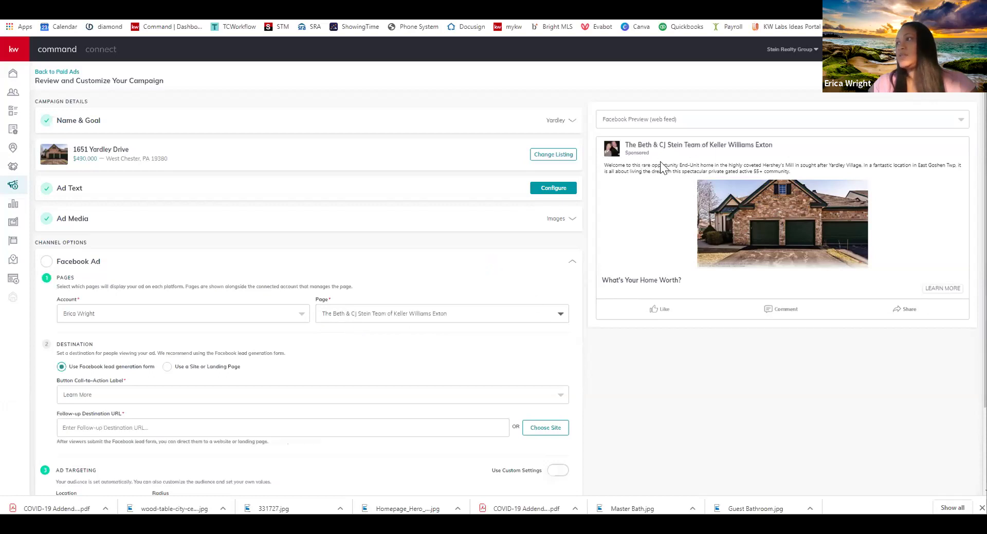
pyautogui.scroll(-2, 172, 339)
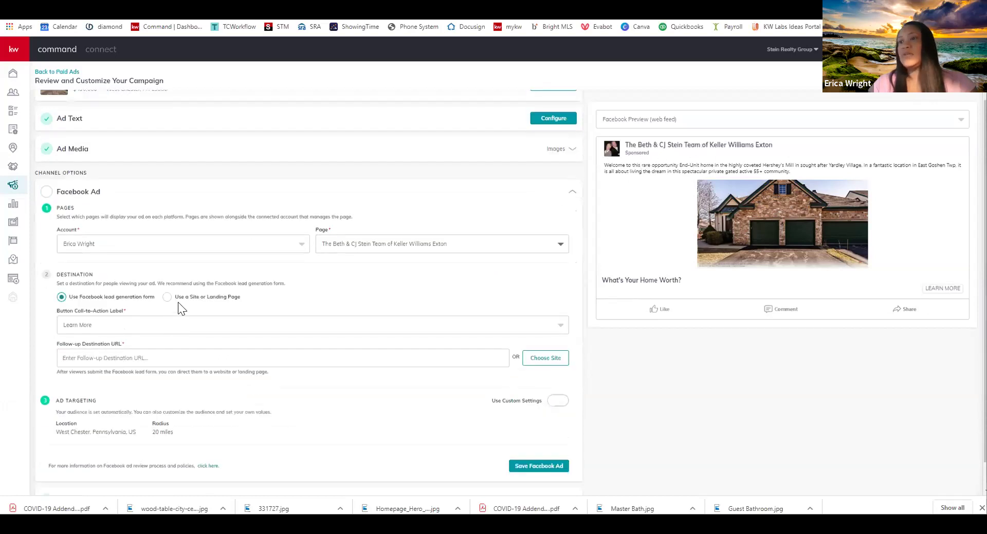
pyautogui.scroll(-1, 179, 307)
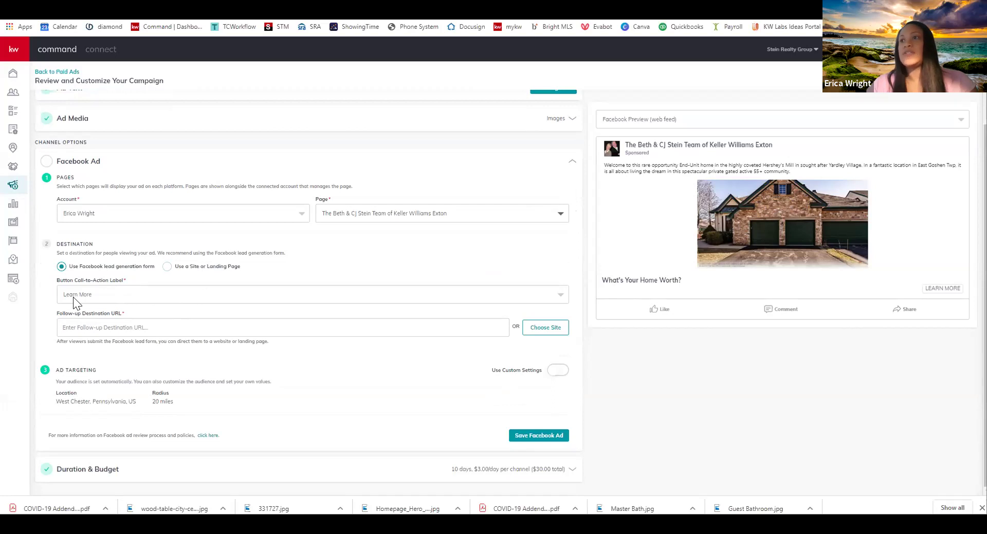
pyautogui.click(94, 295)
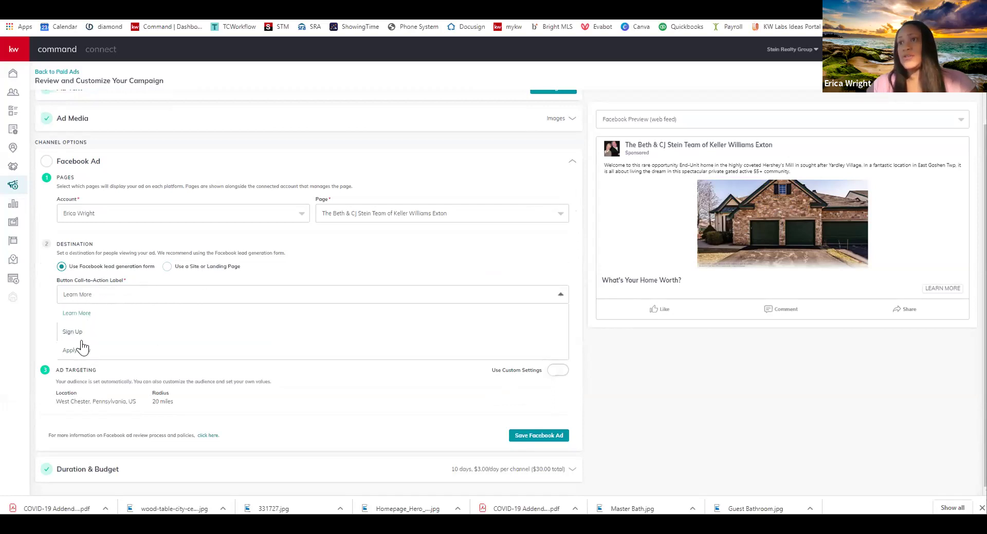
pyautogui.click(80, 314)
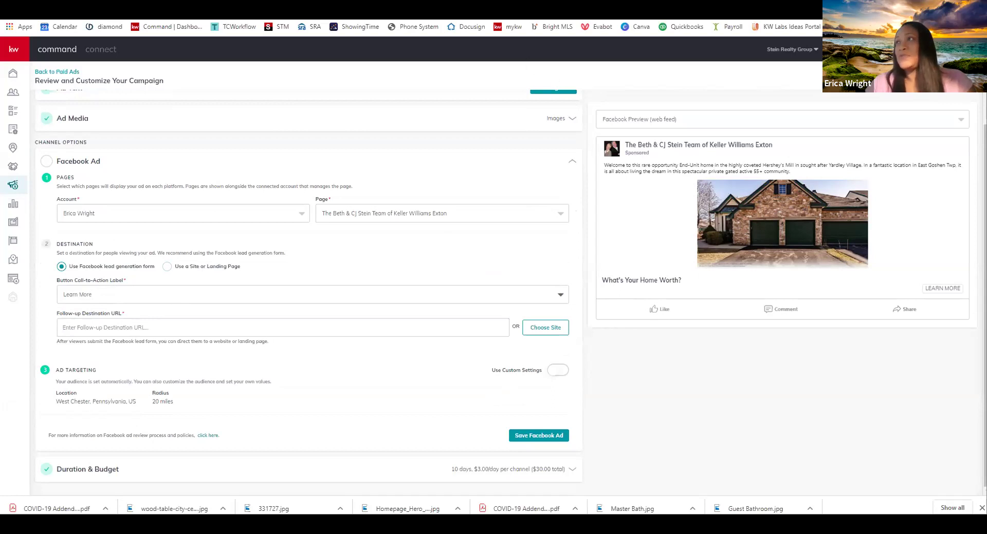
pyautogui.click(534, 9)
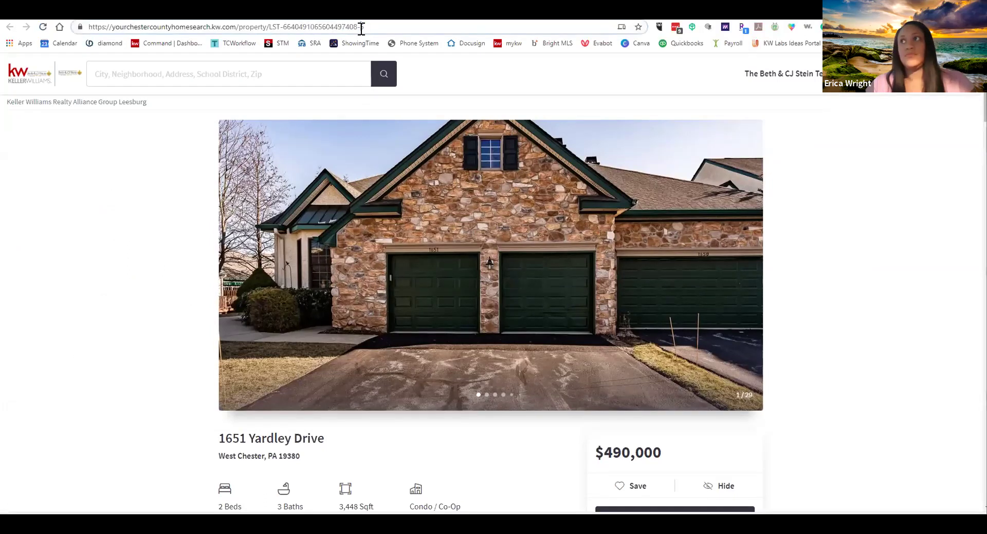
pyautogui.click(358, 29)
pyautogui.hotkey('ctrl', 'c')
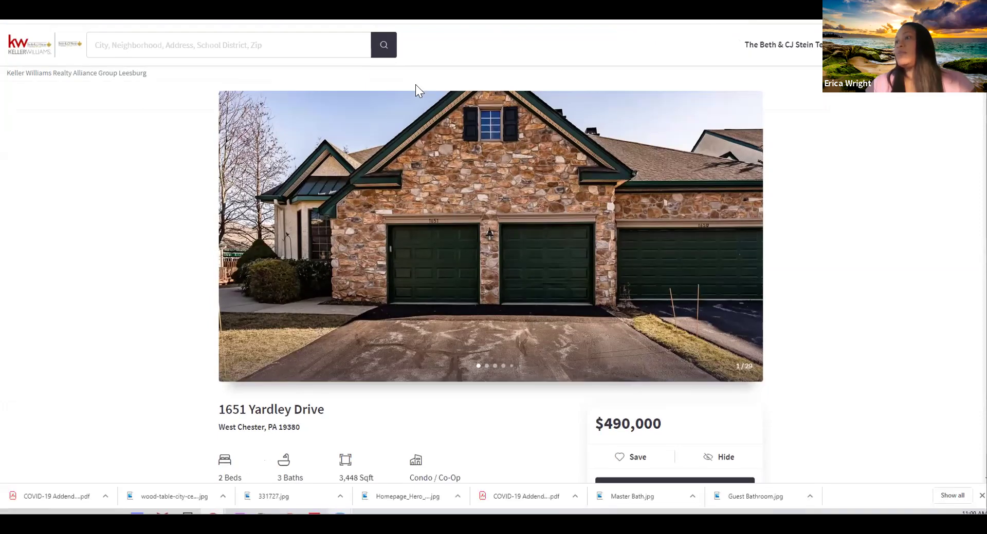
pyautogui.scroll(-4, 837, 157)
pyautogui.scroll(4, 837, 156)
pyautogui.click(253, 48)
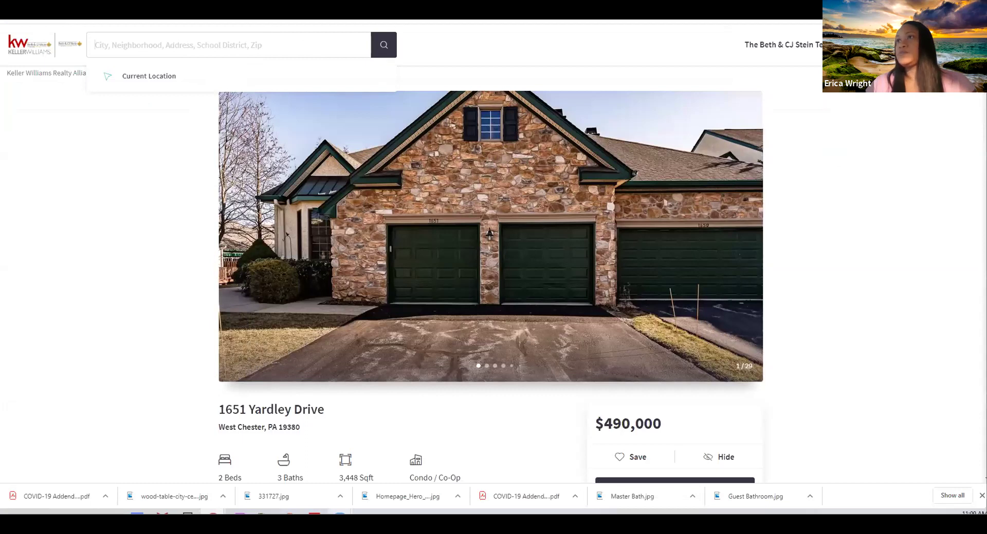
pyautogui.hotkey('ctrl', 'Tab')
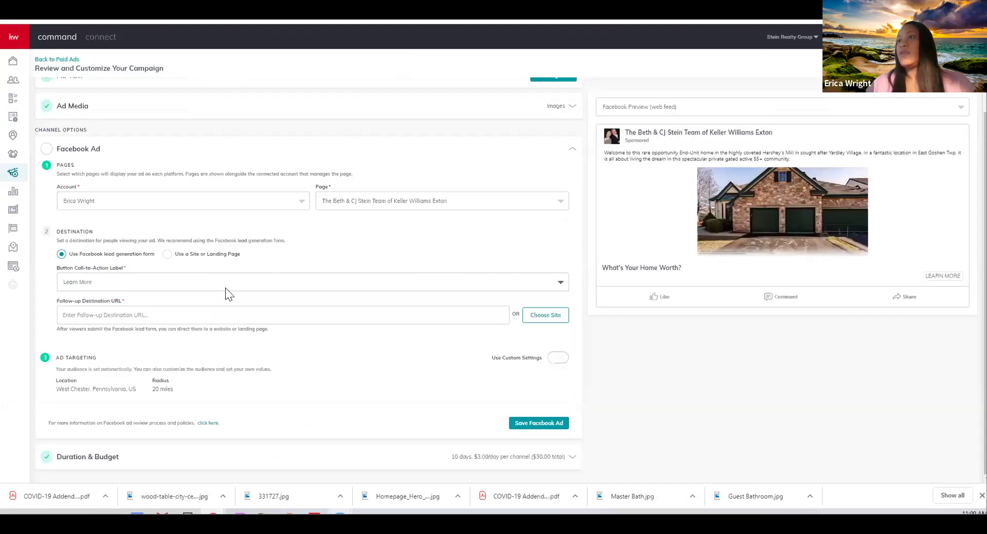
pyautogui.click(181, 314)
pyautogui.hotkey('ctrl', 'a')
pyautogui.hotkey('ctrl', 'v')
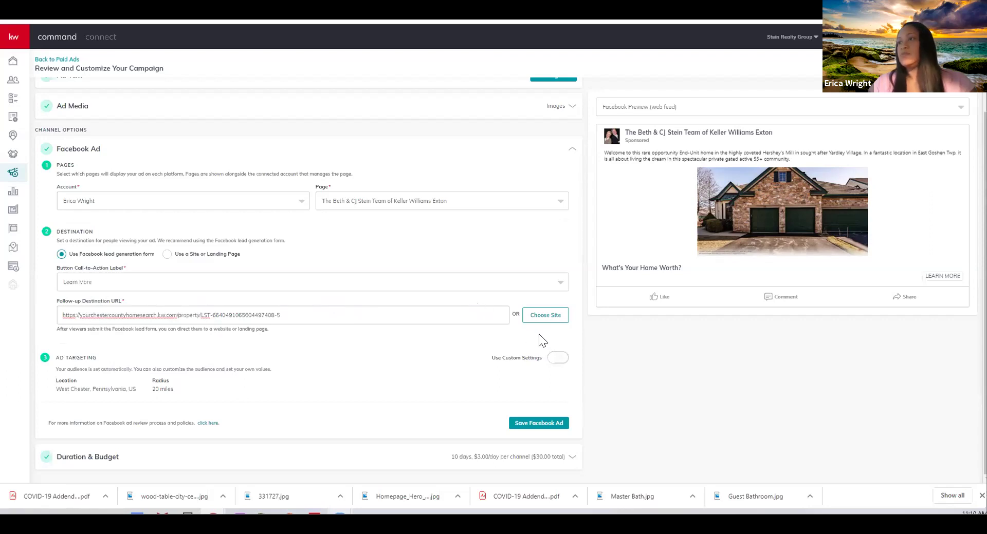
# Turn on a custom audience around West Chester, Pennsylvania with a 15-mile radius
pyautogui.click(565, 360)
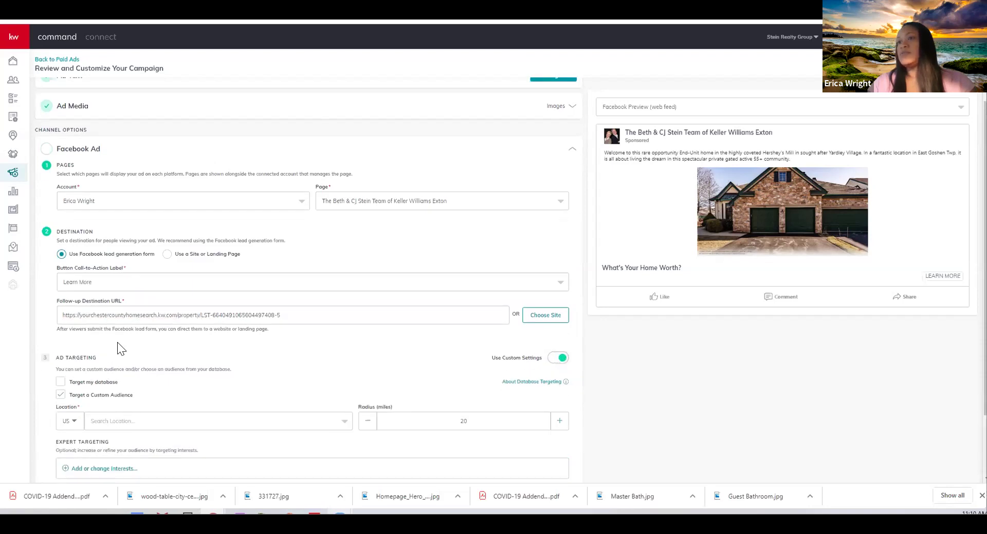
pyautogui.scroll(-2, 103, 323)
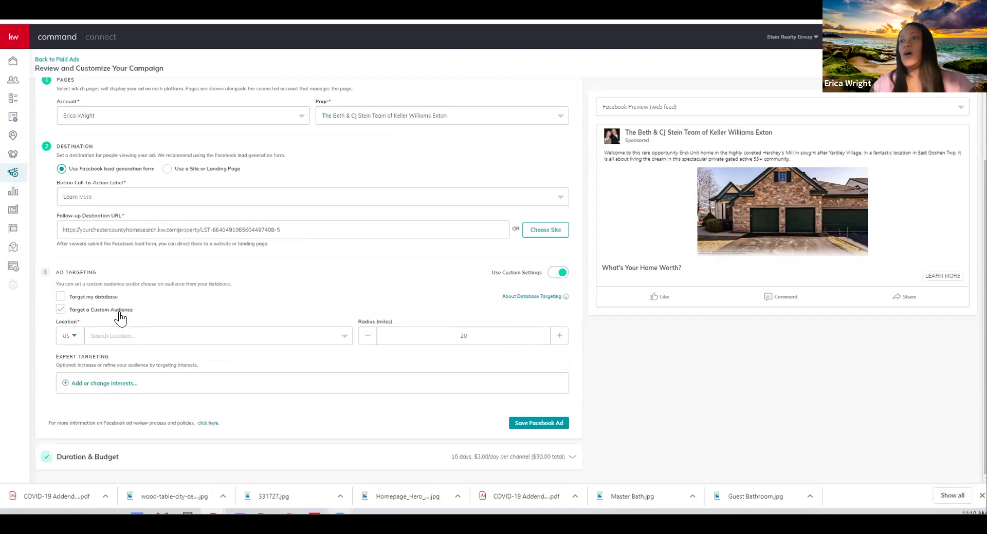
pyautogui.click(126, 337)
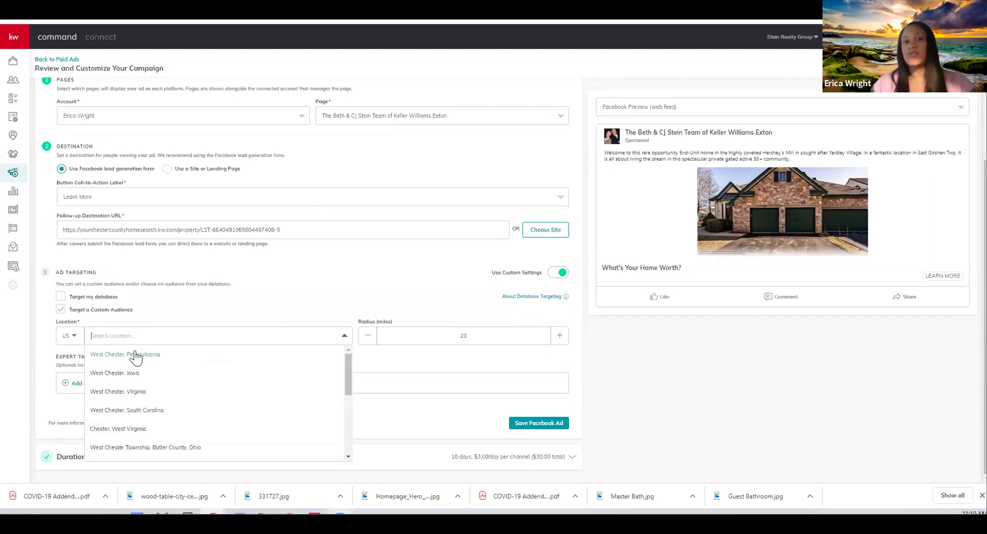
pyautogui.click(136, 354)
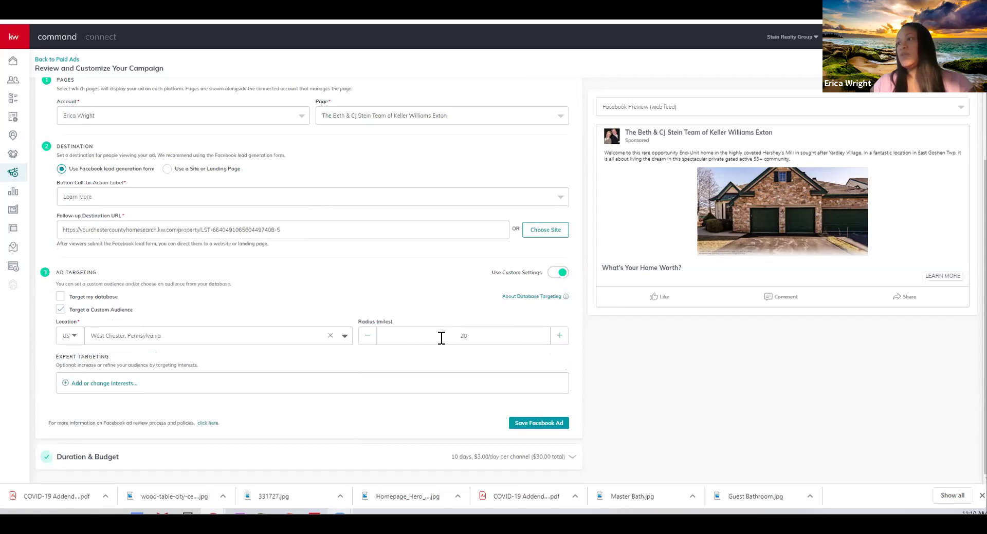
pyautogui.click(368, 337)
pyautogui.click(368, 336)
pyautogui.click(368, 336)
pyautogui.click(368, 337)
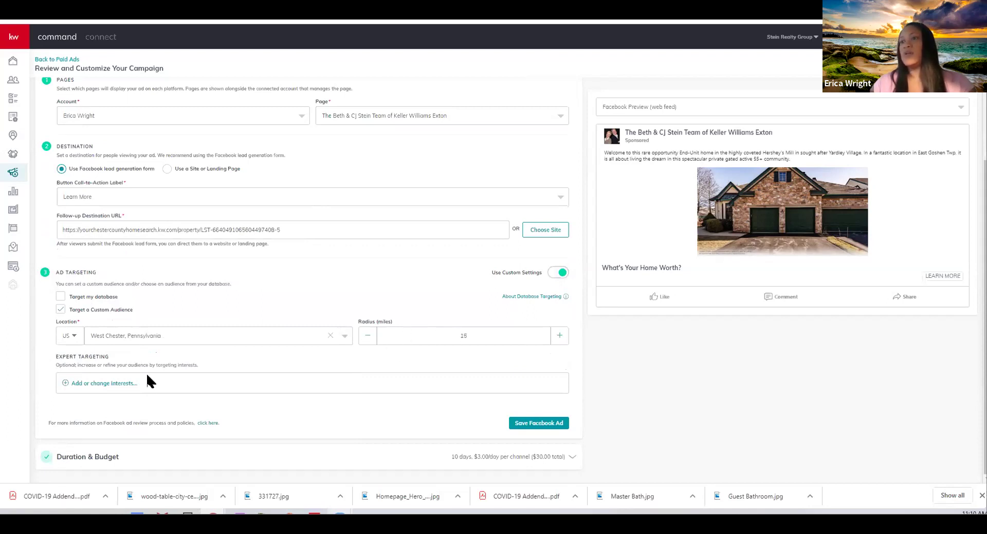
# Add Zillow and realtor.com as audience interests and save the selection
pyautogui.click(428, 153)
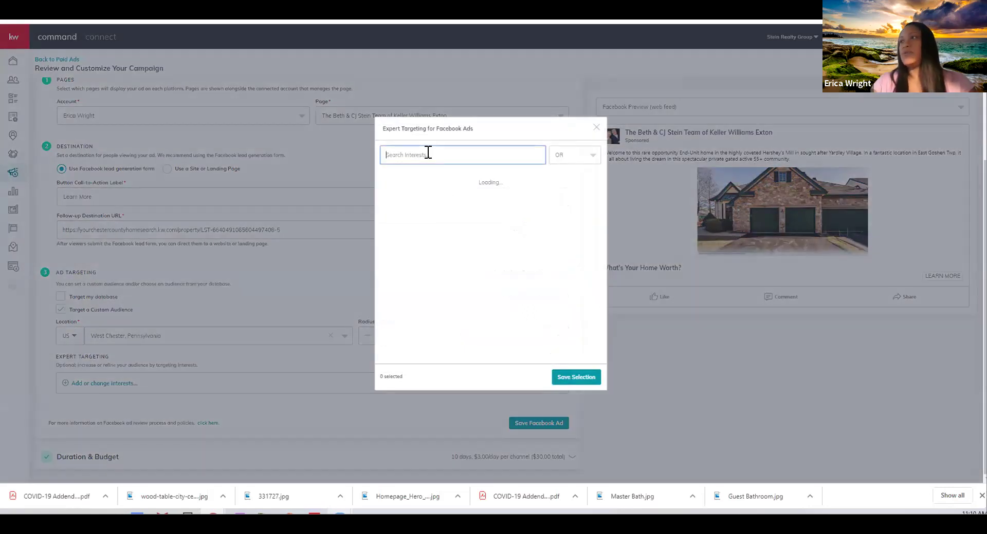
pyautogui.write('Zillow')
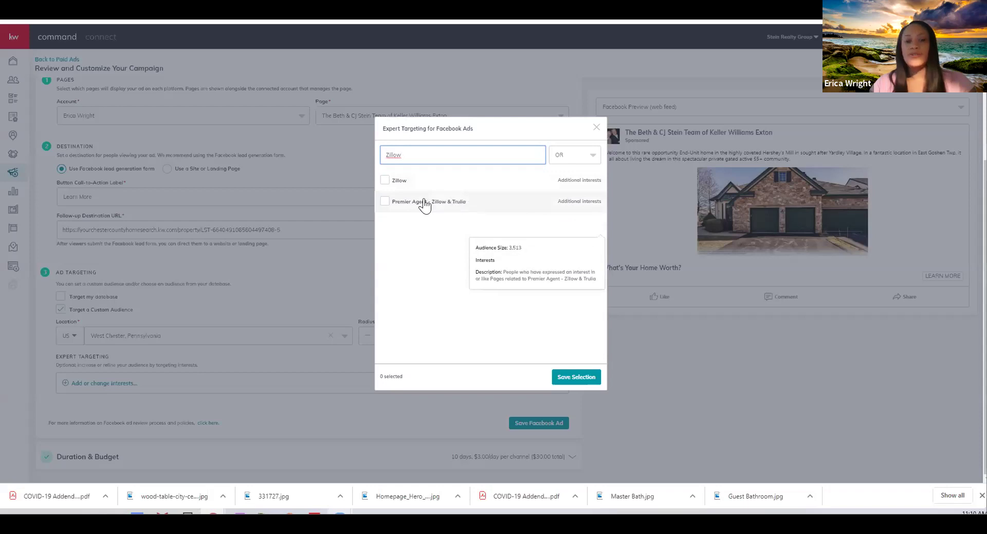
pyautogui.click(384, 182)
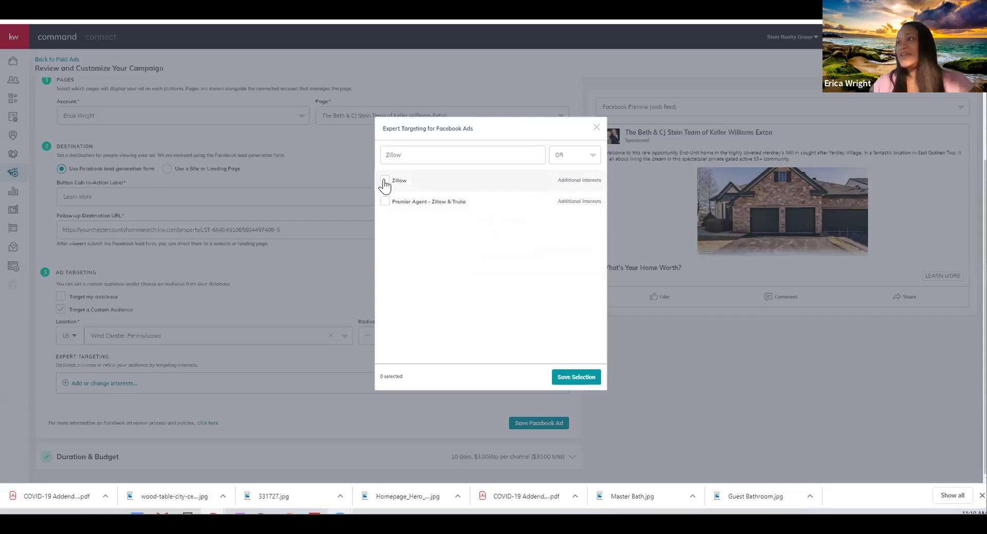
pyautogui.moveTo(477, 152); pyautogui.dragTo(259, 162)
pyautogui.write('Re')
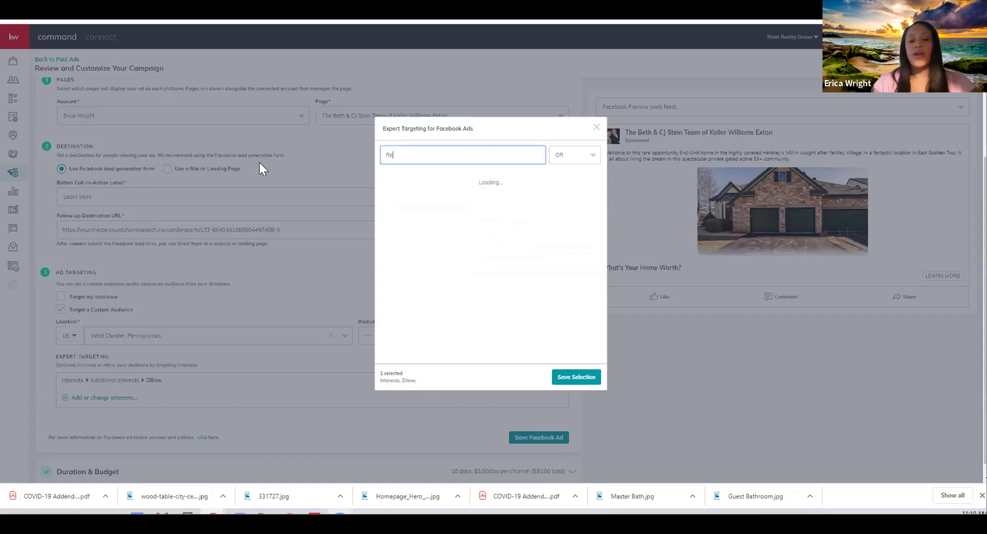
pyautogui.write('altor.com')
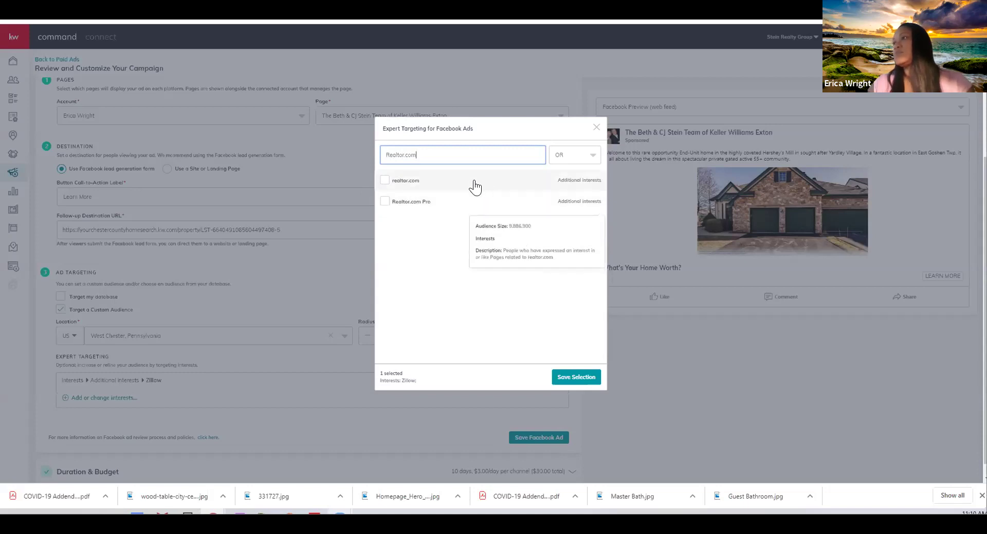
pyautogui.click(431, 183)
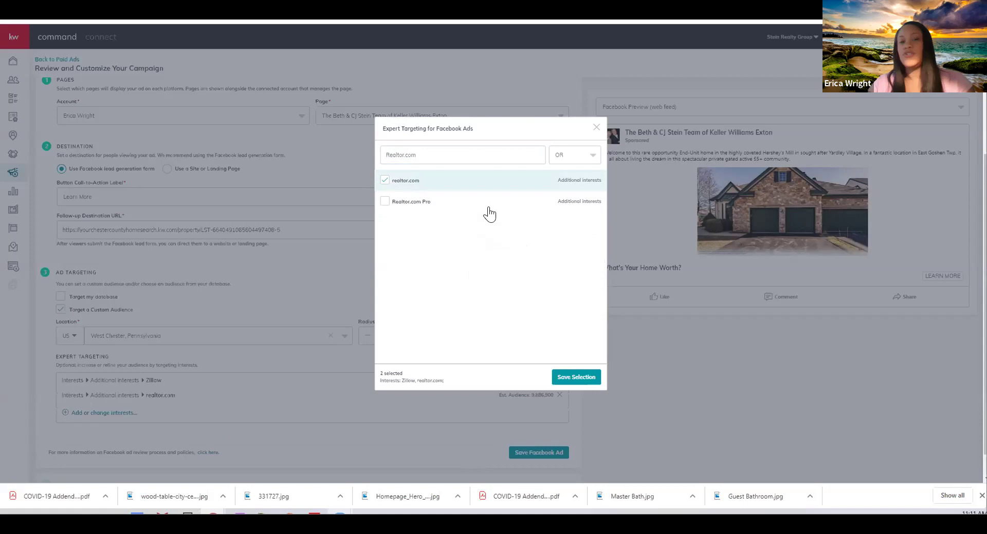
pyautogui.click(575, 378)
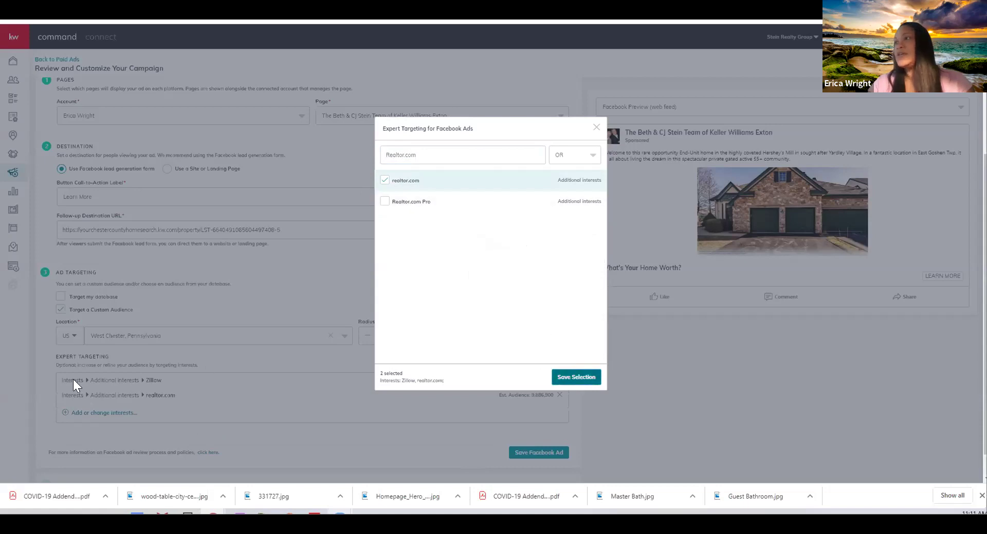
pyautogui.scroll(-1, 258, 359)
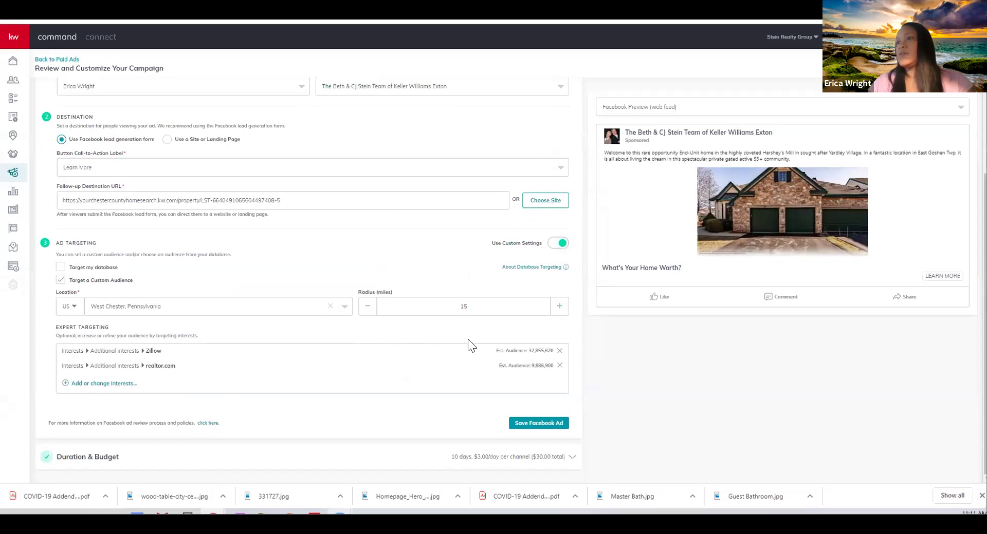
# Save the Facebook ad and set a $40 total budget ($4.00/day) for the 10-day campaign
pyautogui.click(528, 425)
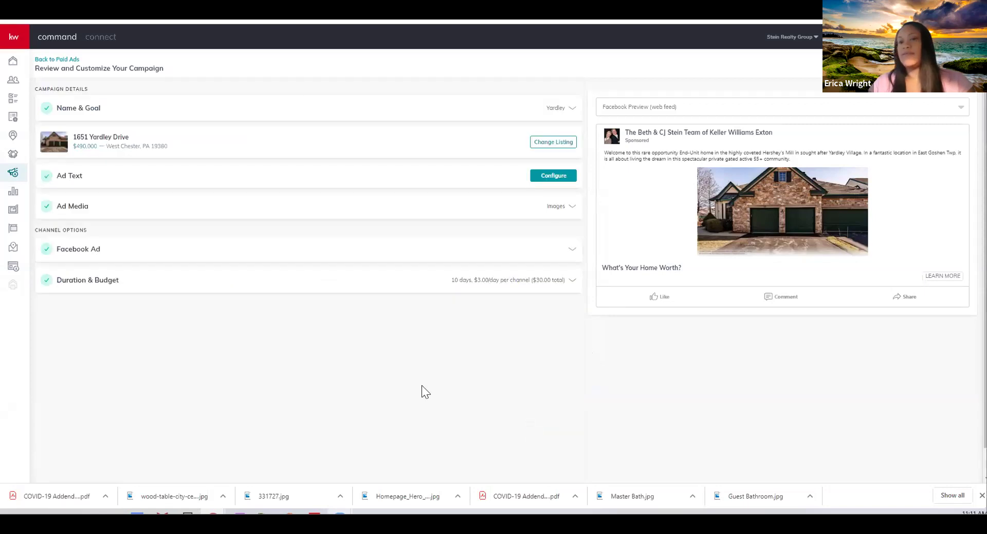
pyautogui.click(501, 282)
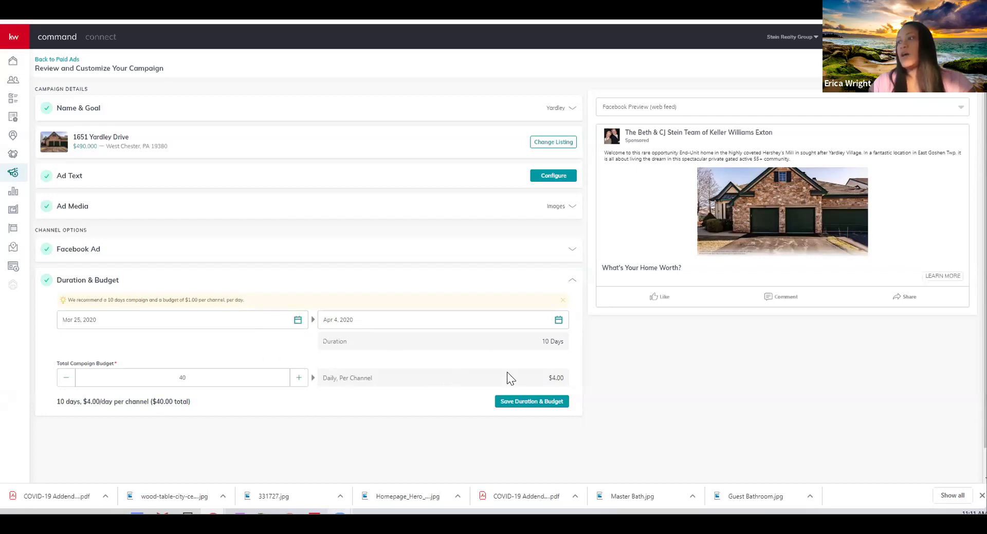
pyautogui.click(523, 402)
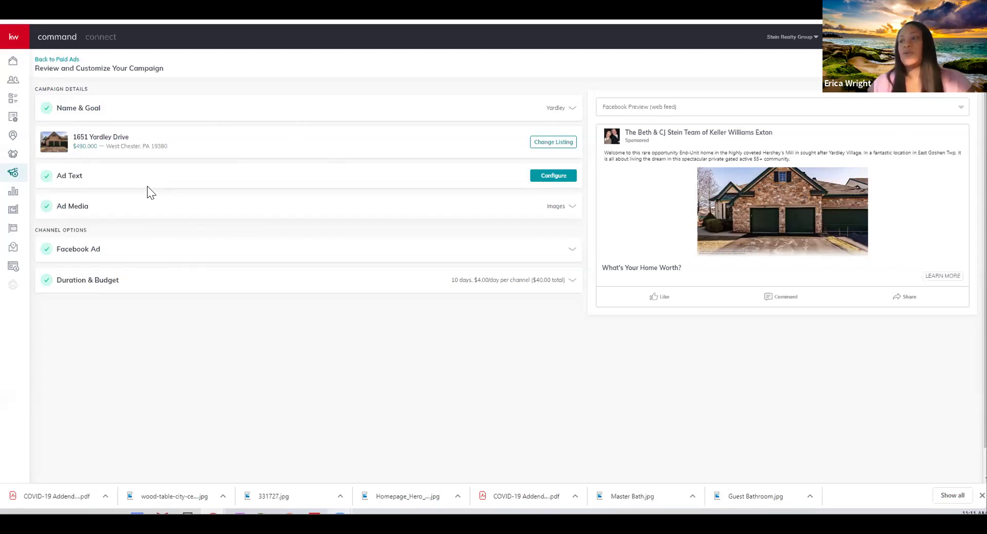
pyautogui.click(314, 513)
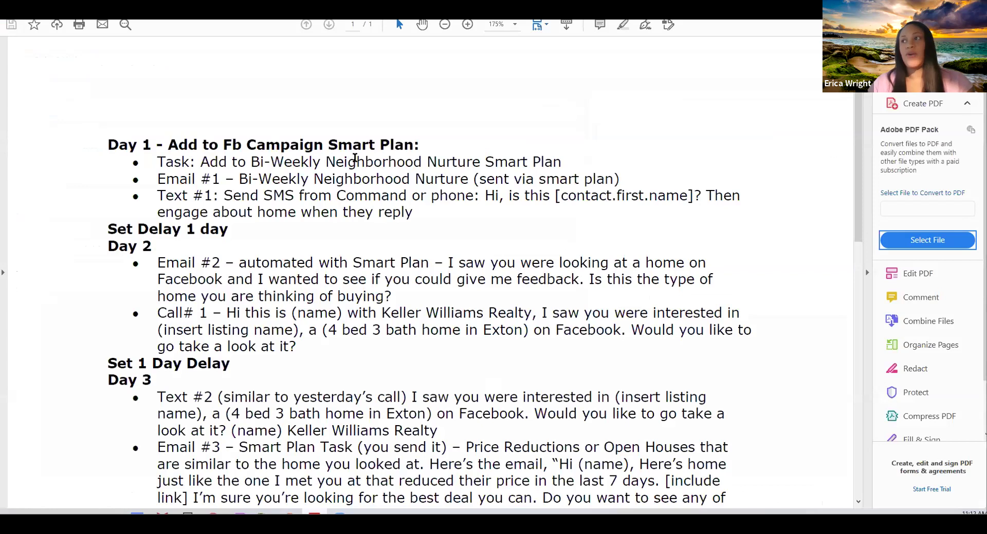
# Highlight the Neighborhood Nurture plan, Email #1, Task, Text #1 SMS and Email #2 lines in the outline
pyautogui.moveTo(365, 156); pyautogui.dragTo(514, 180)
pyautogui.click(342, 184)
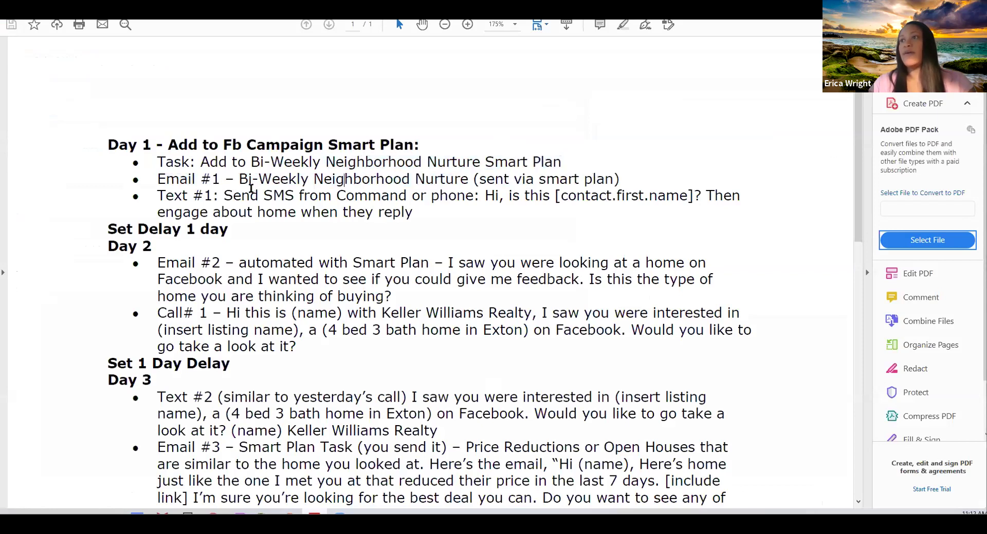
pyautogui.moveTo(239, 181); pyautogui.dragTo(467, 181)
pyautogui.click(409, 164)
pyautogui.moveTo(409, 164); pyautogui.dragTo(470, 180)
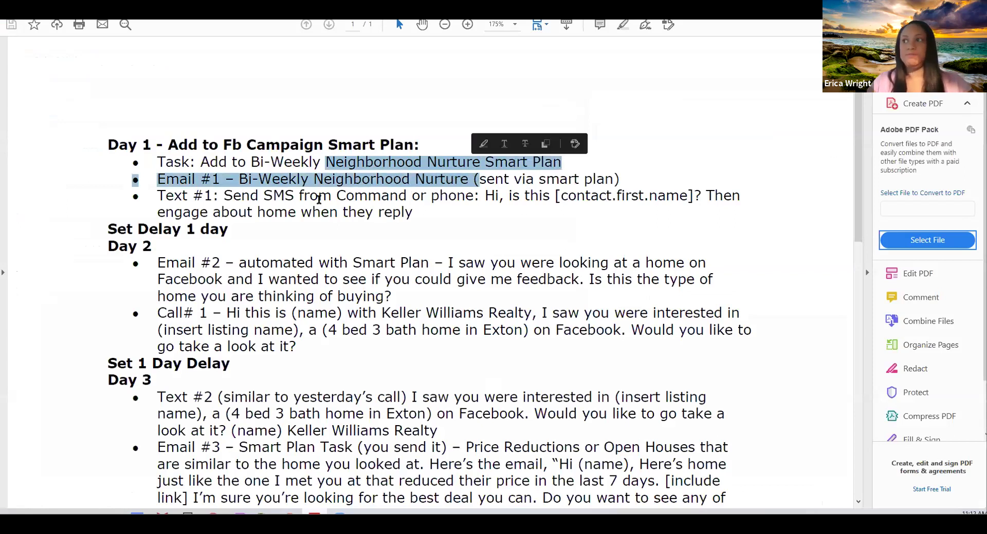
pyautogui.click(285, 197)
pyautogui.moveTo(286, 196); pyautogui.dragTo(399, 200)
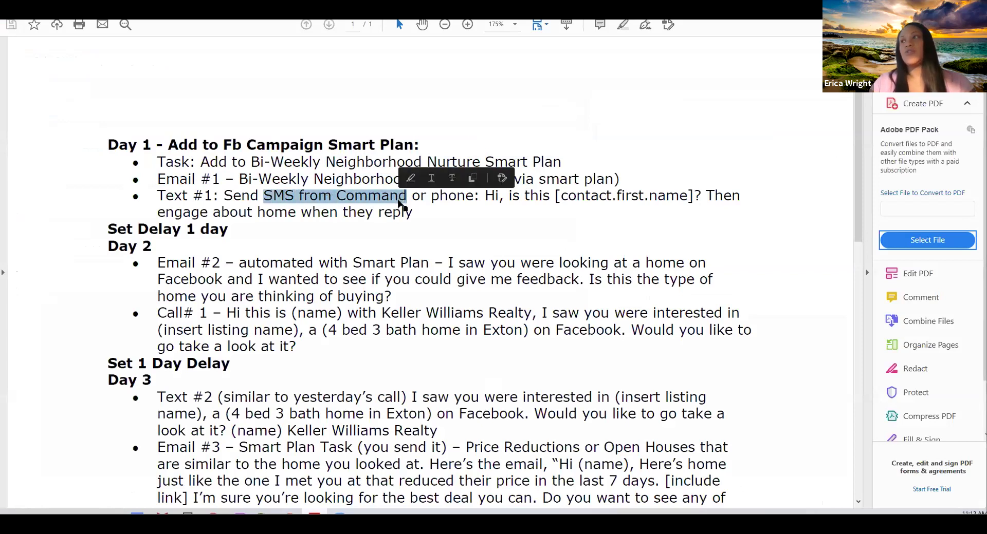
pyautogui.click(439, 220)
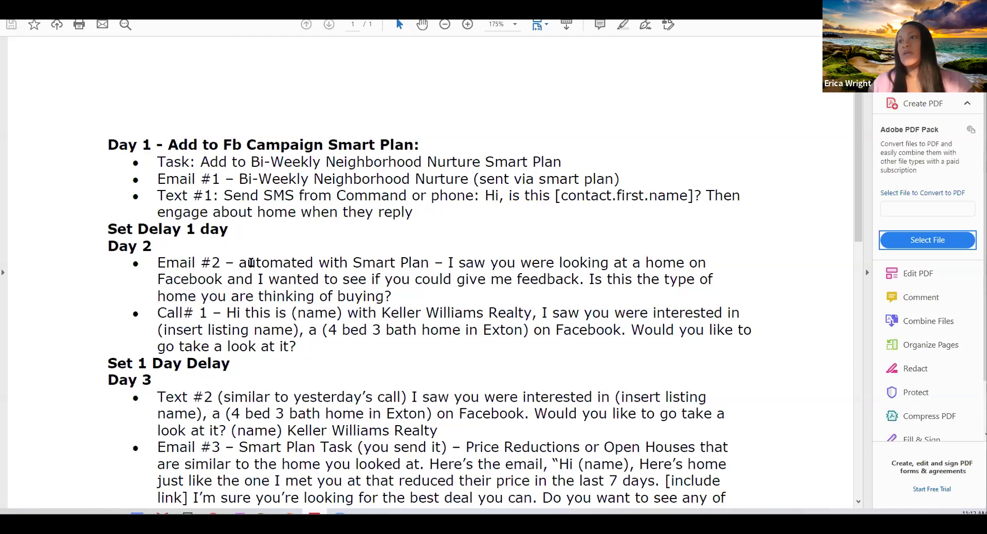
pyautogui.moveTo(251, 263); pyautogui.dragTo(400, 296)
# Scroll on to review the Text #2 message and later steps, then minimize Acrobat
pyautogui.scroll(-1, 400, 295)
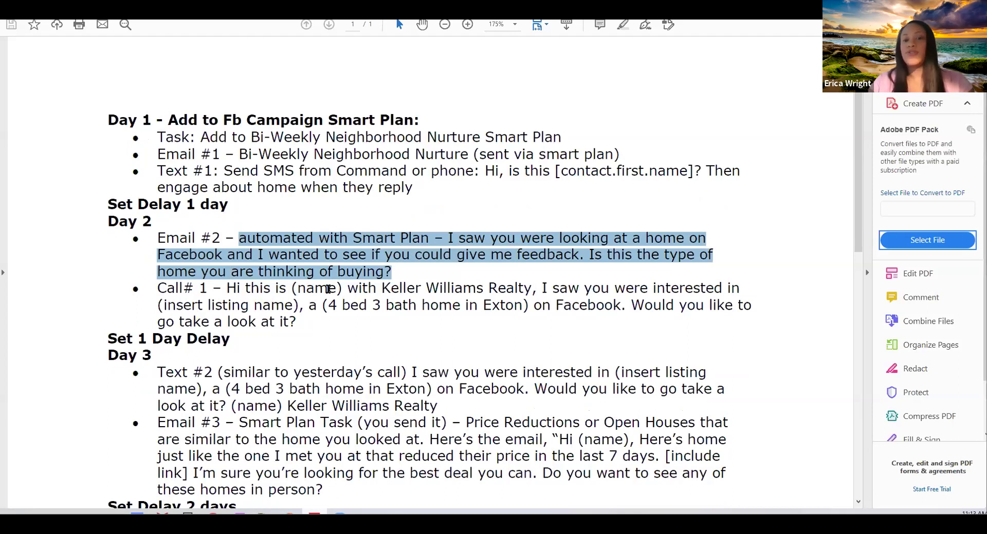
pyautogui.scroll(-1, 333, 283)
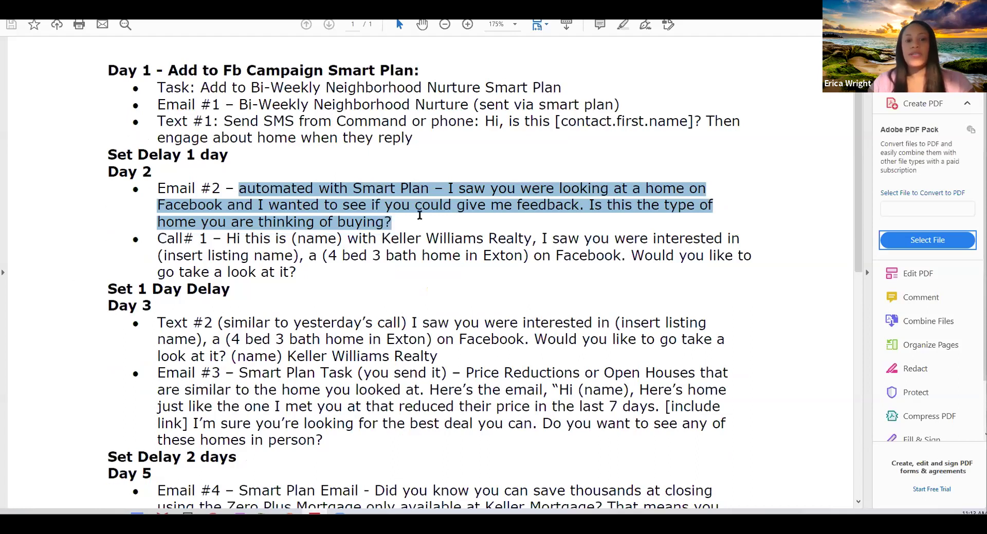
pyautogui.scroll(-1, 414, 251)
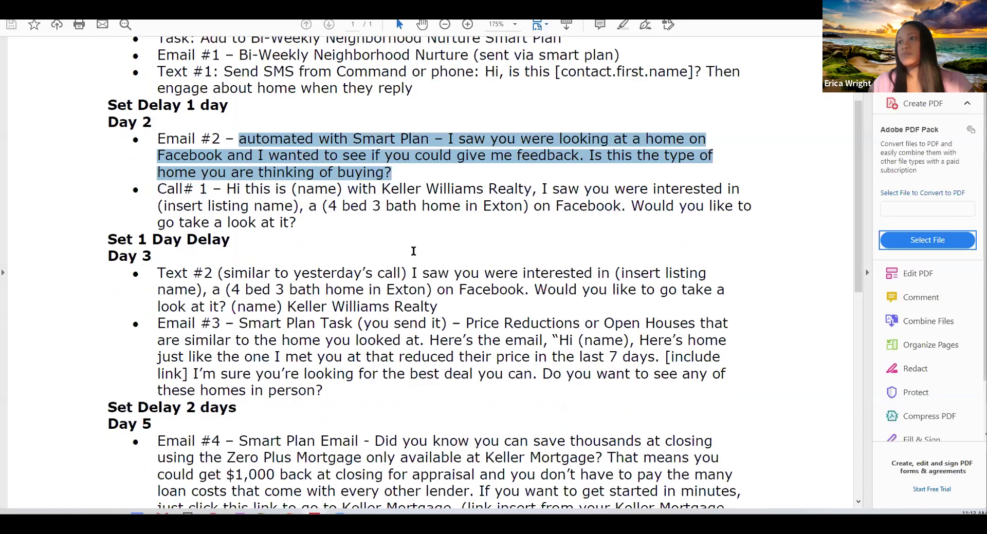
pyautogui.scroll(-1, 417, 252)
pyautogui.moveTo(218, 224); pyautogui.dragTo(406, 225)
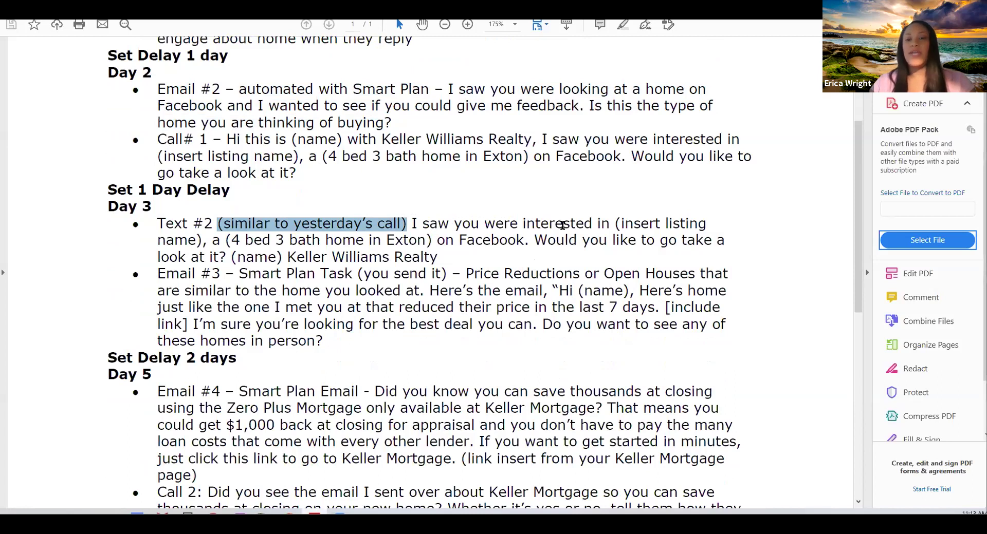
pyautogui.moveTo(465, 225); pyautogui.dragTo(661, 224)
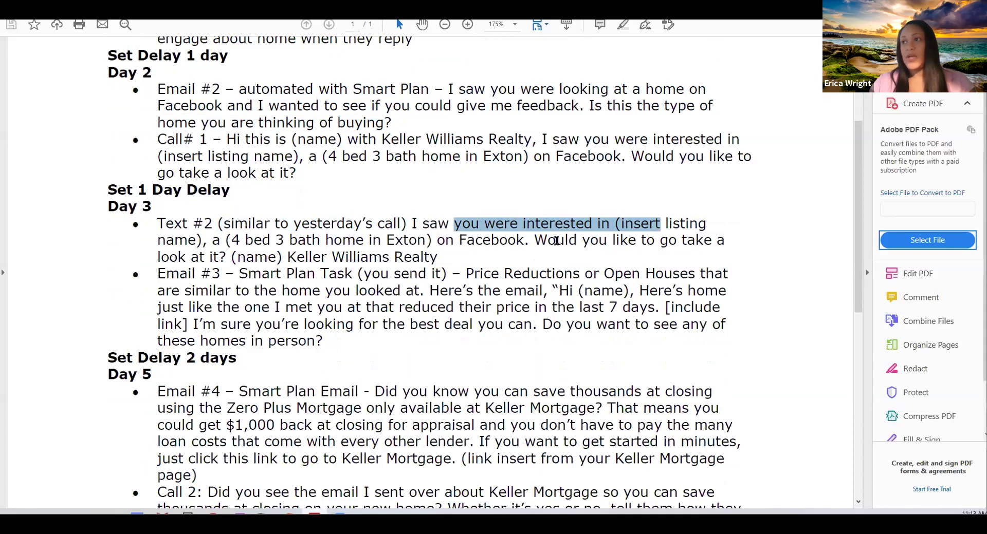
pyautogui.moveTo(218, 222); pyautogui.dragTo(440, 255)
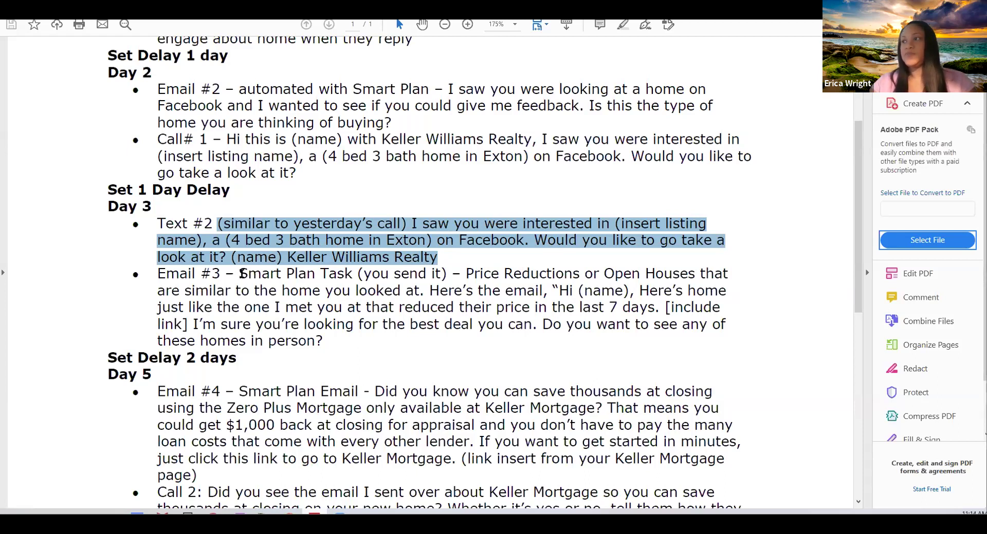
pyautogui.scroll(-1, 245, 274)
pyautogui.moveTo(286, 249); pyautogui.dragTo(576, 250)
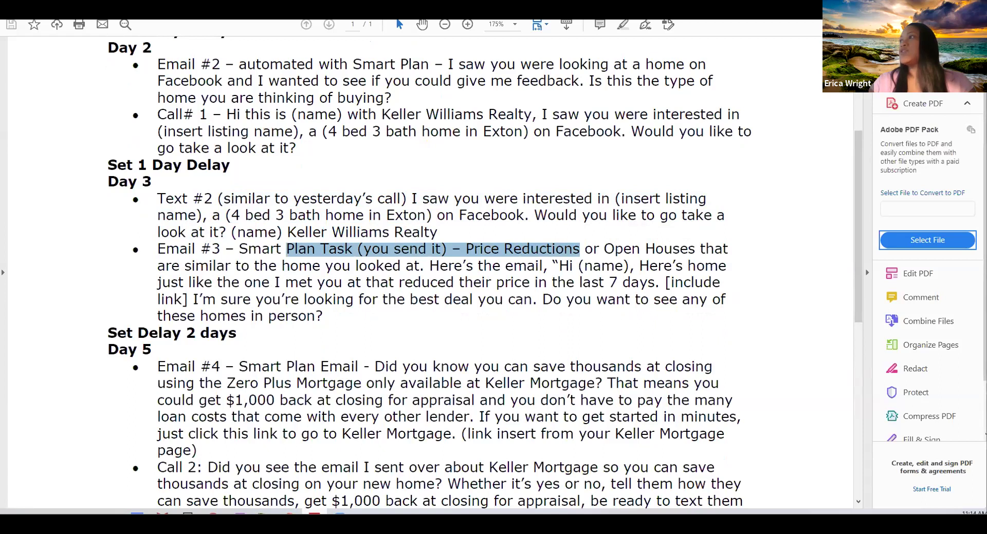
pyautogui.click(925, 4)
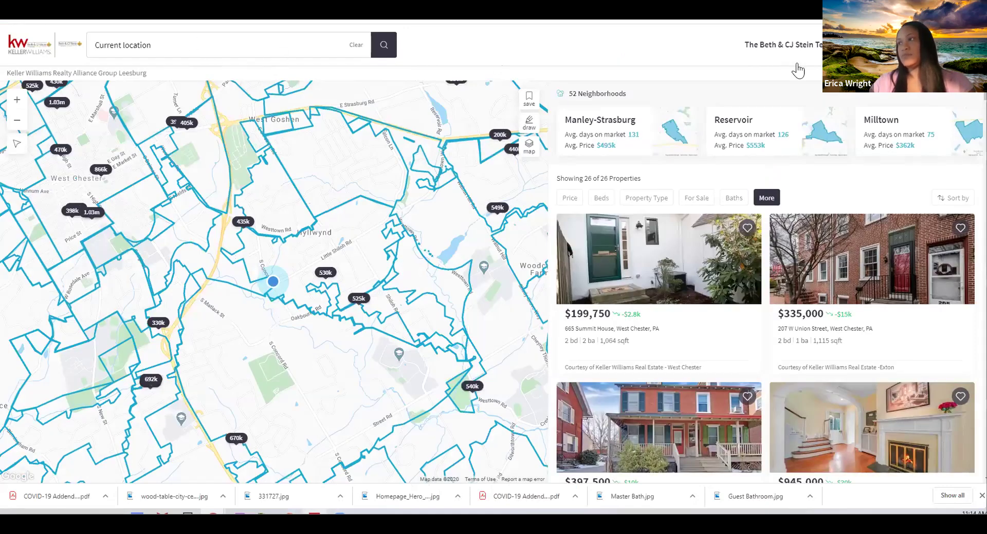
# Verify the kw.com Price Reduced (< 7 days ago) filter is on, then return to the Command contacts list
pyautogui.click(766, 199)
pyautogui.scroll(-3, 805, 268)
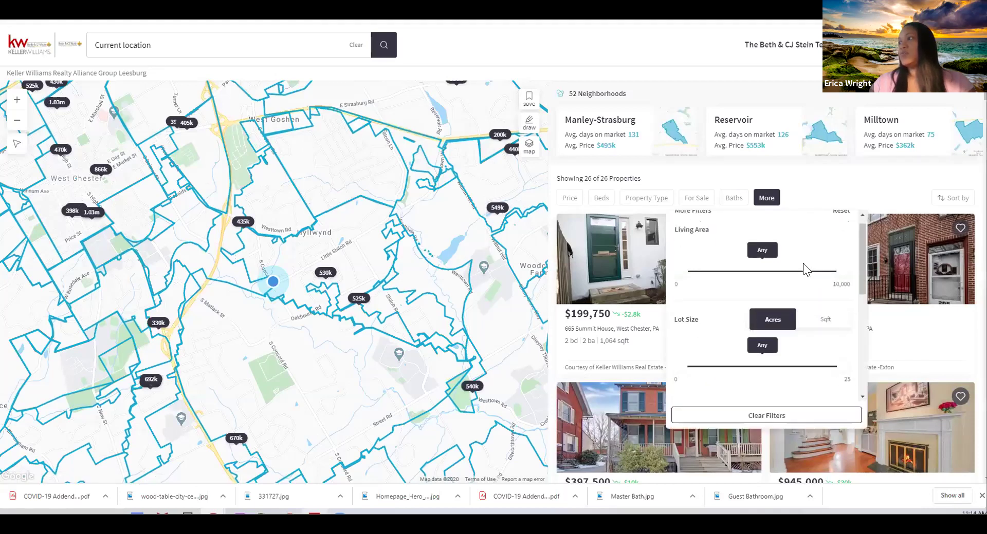
pyautogui.scroll(-3, 805, 269)
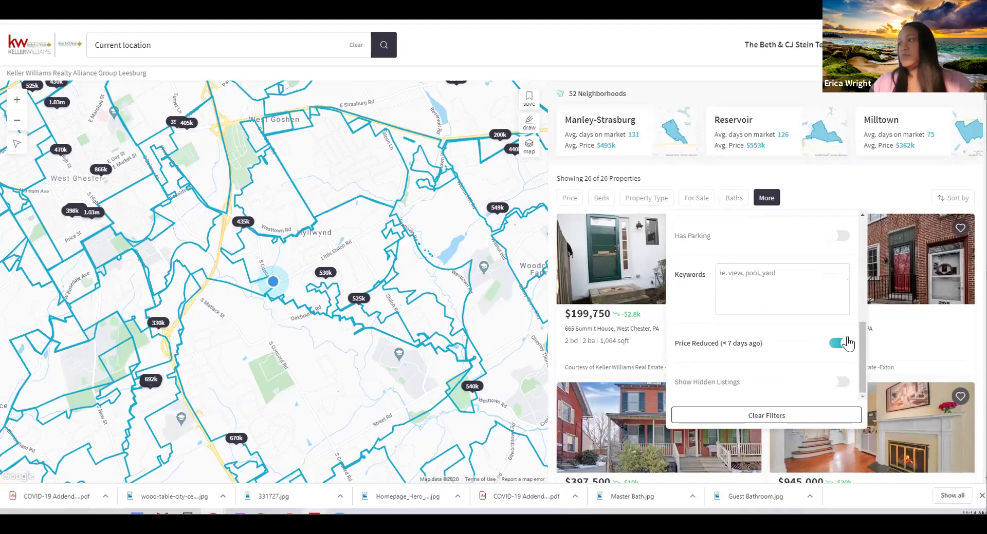
pyautogui.click(846, 178)
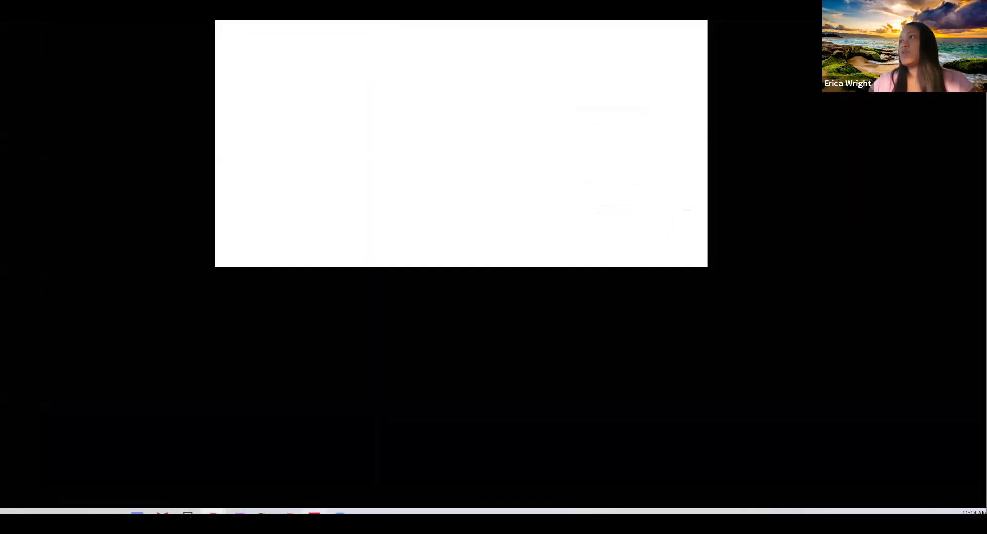
pyautogui.click(982, 496)
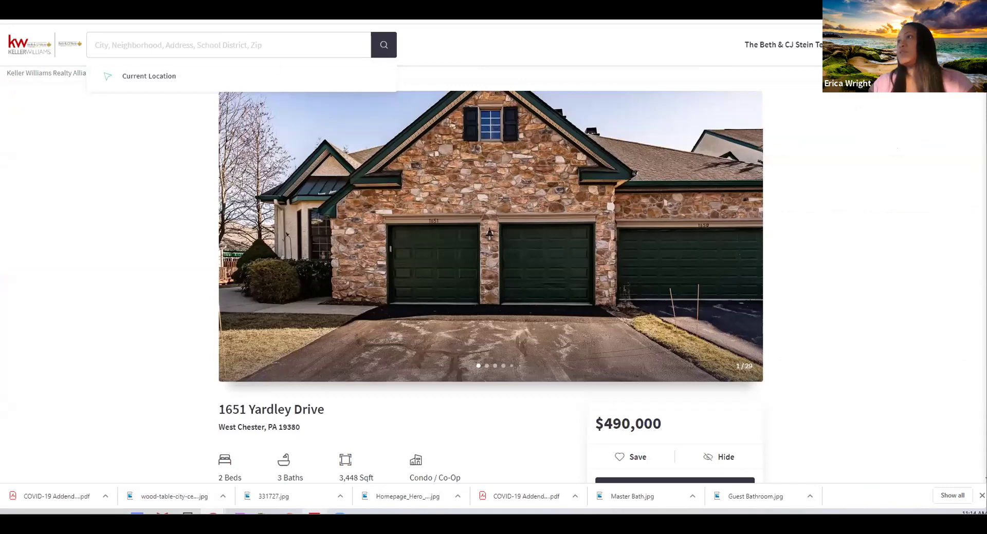
pyautogui.hotkey('ctrl', 'Tab')
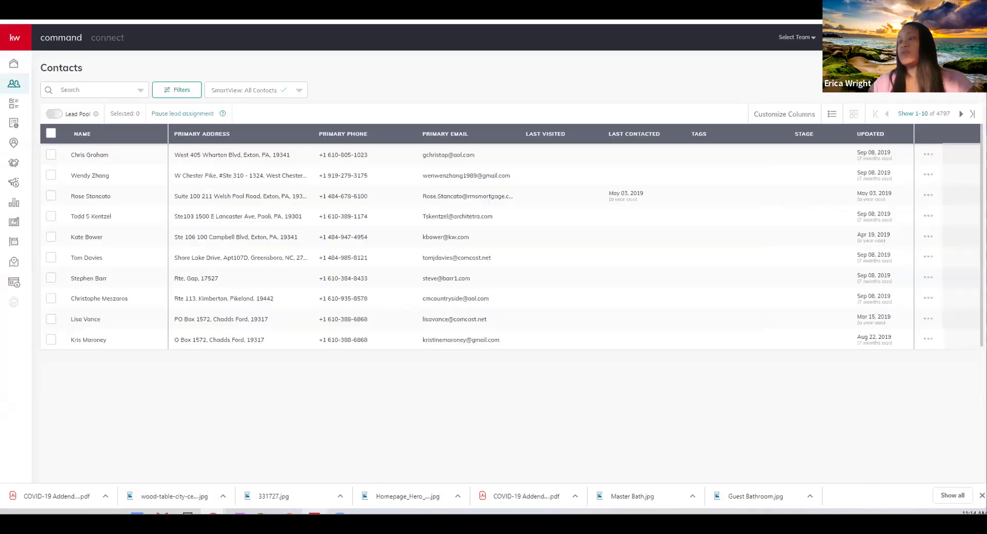
# Go to the SmartPlans section, confirming you want to leave the unsaved campaign page
pyautogui.hotkey('ctrl', 'Tab')
pyautogui.click(13, 119)
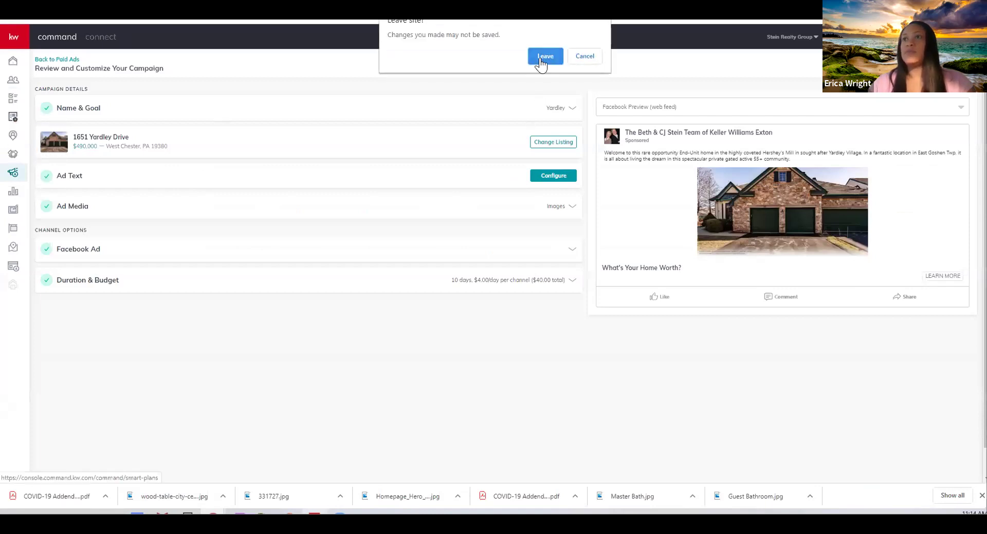
pyautogui.click(540, 57)
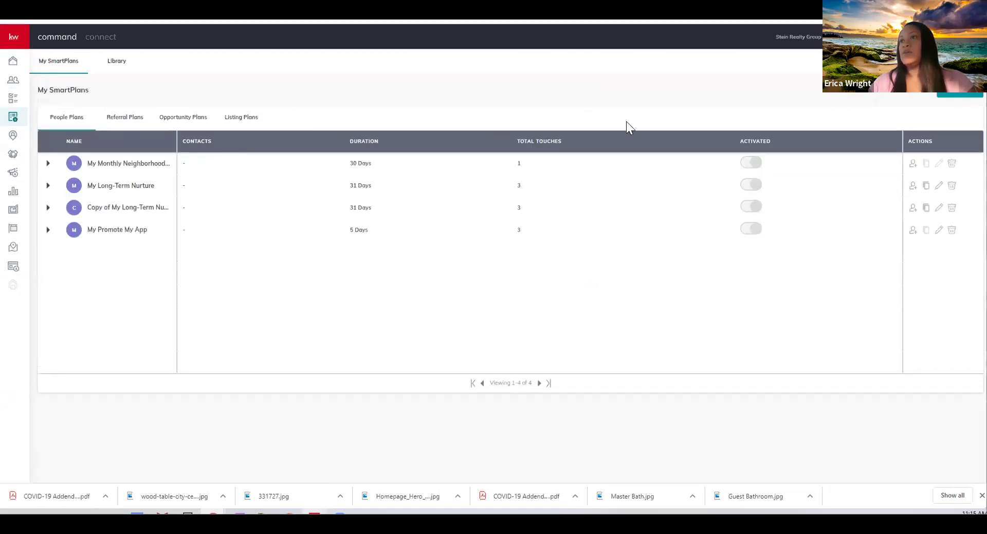
# Create a new SmartPlan with the plan name 'FB Follow UP'
pyautogui.click(956, 95)
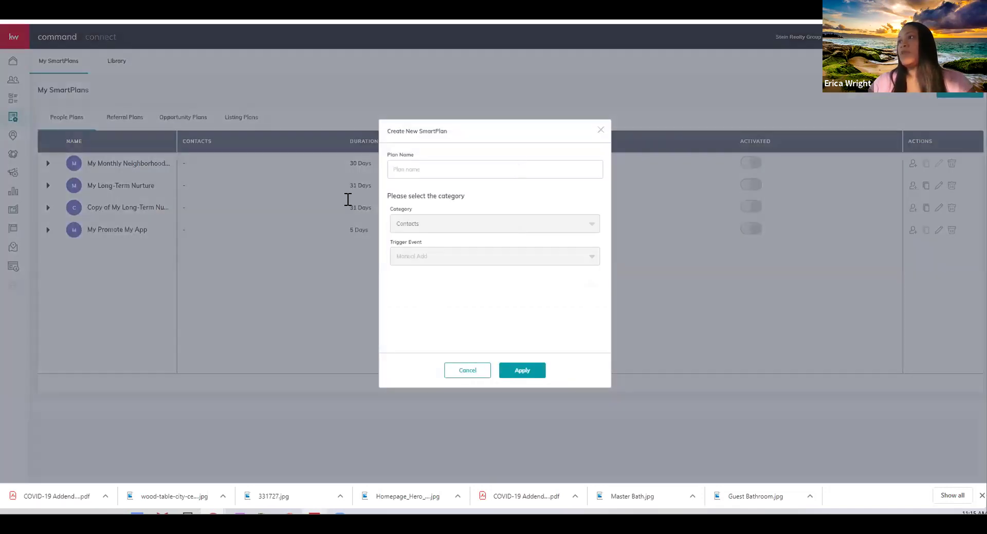
pyautogui.write('FB ')
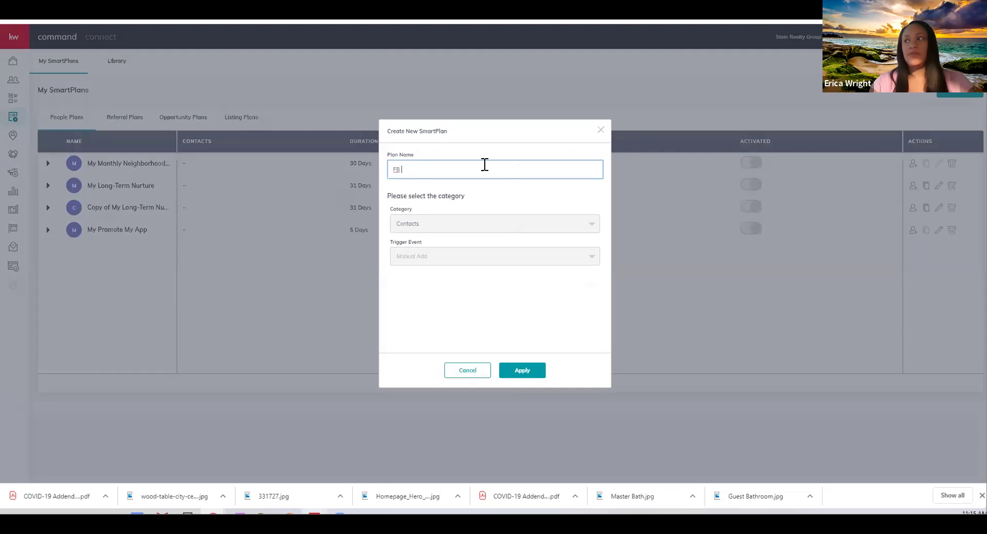
pyautogui.write('Follow UP')
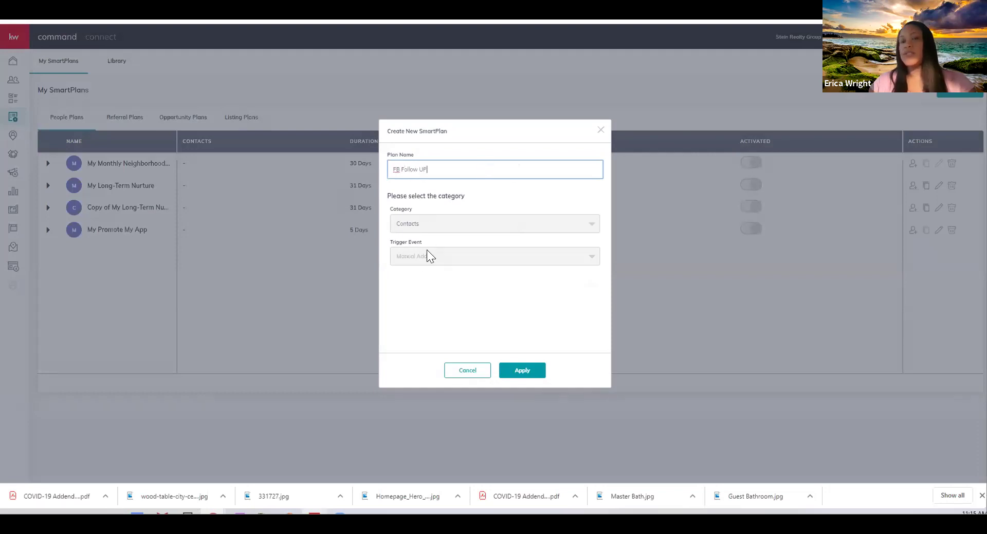
pyautogui.click(514, 368)
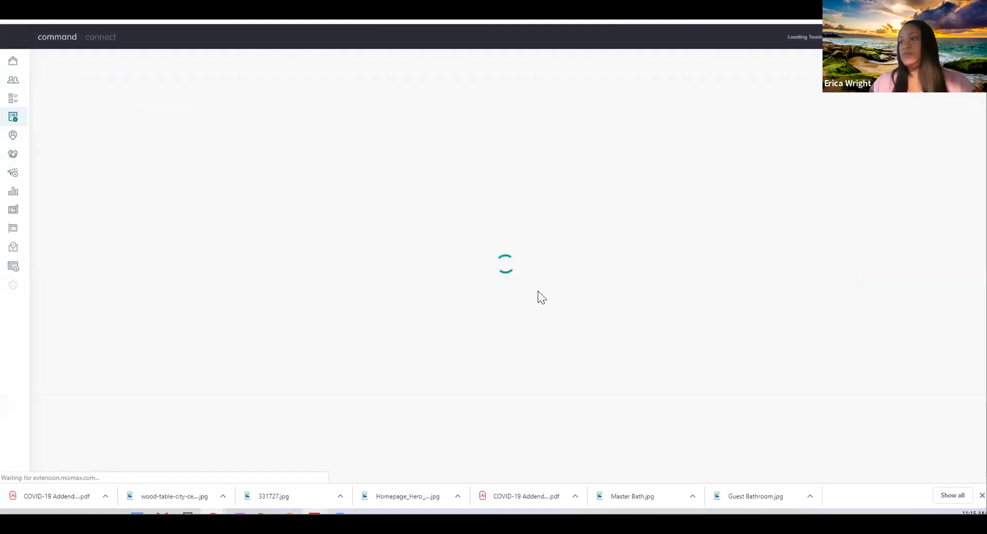
pyautogui.click(315, 514)
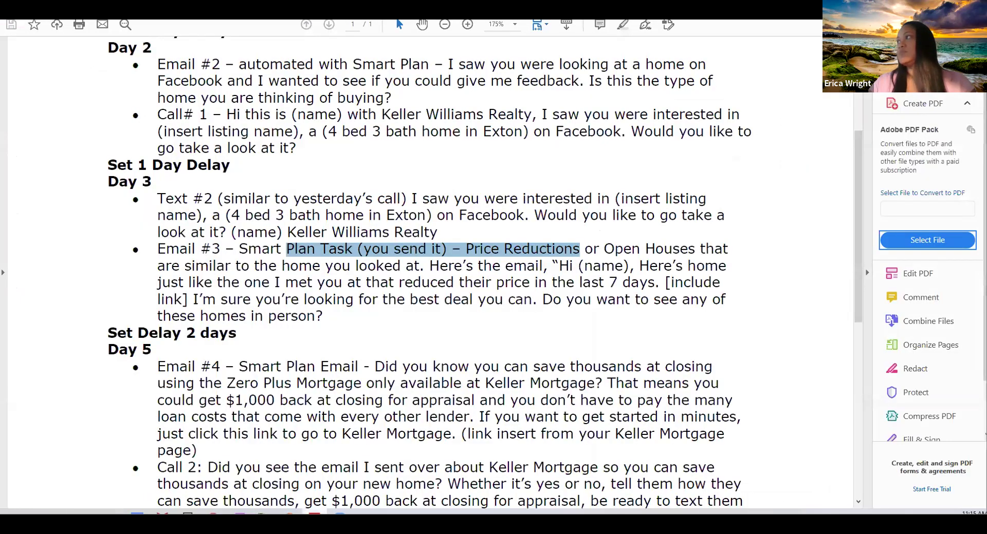
# Restore the Acrobat window down and move it aside so the FB Follow UP editor shows
pyautogui.click(951, 2)
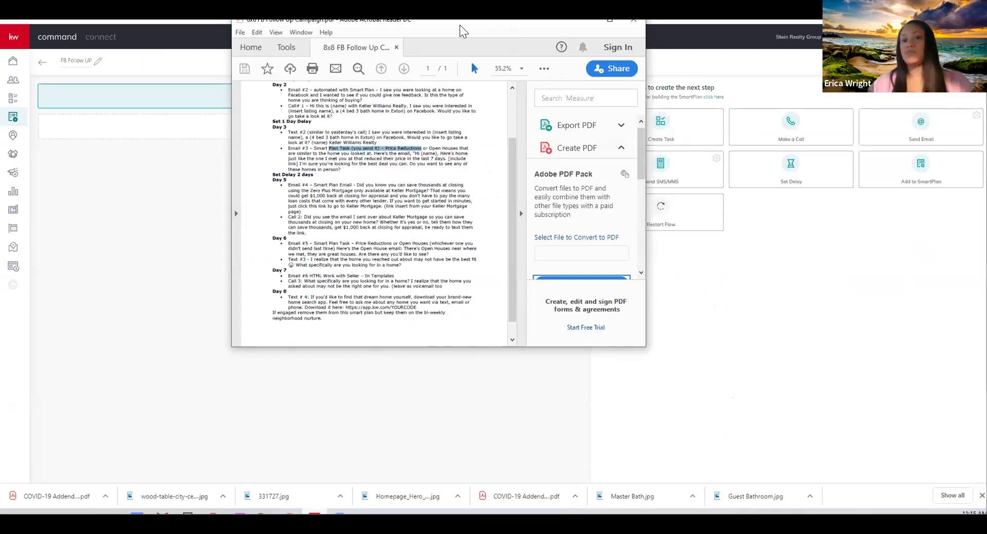
pyautogui.moveTo(459, 24); pyautogui.dragTo(986, 30)
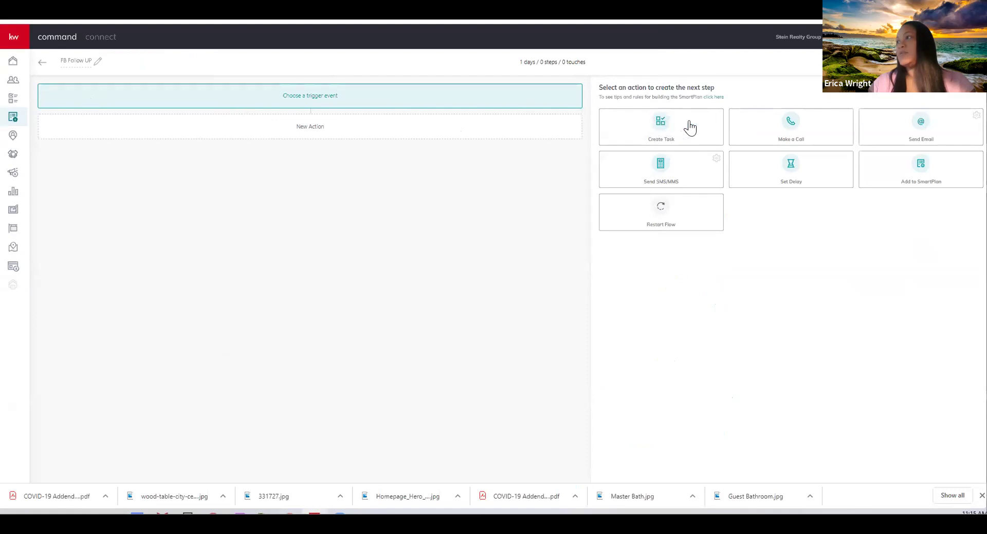
# Add a Day 1 Add to SmartPlan step targeting 'My Monthly Neighborhood Nurture'
pyautogui.click(900, 171)
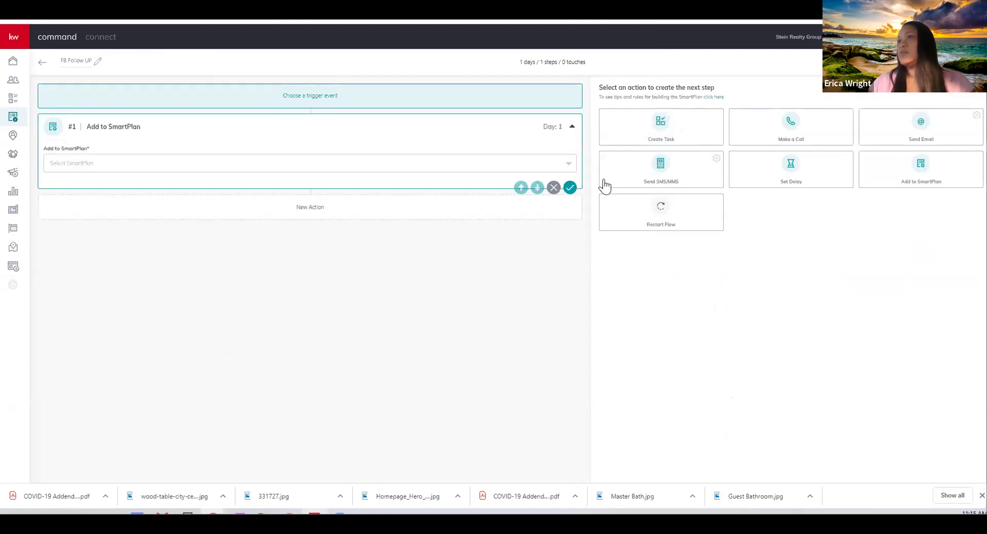
pyautogui.click(128, 161)
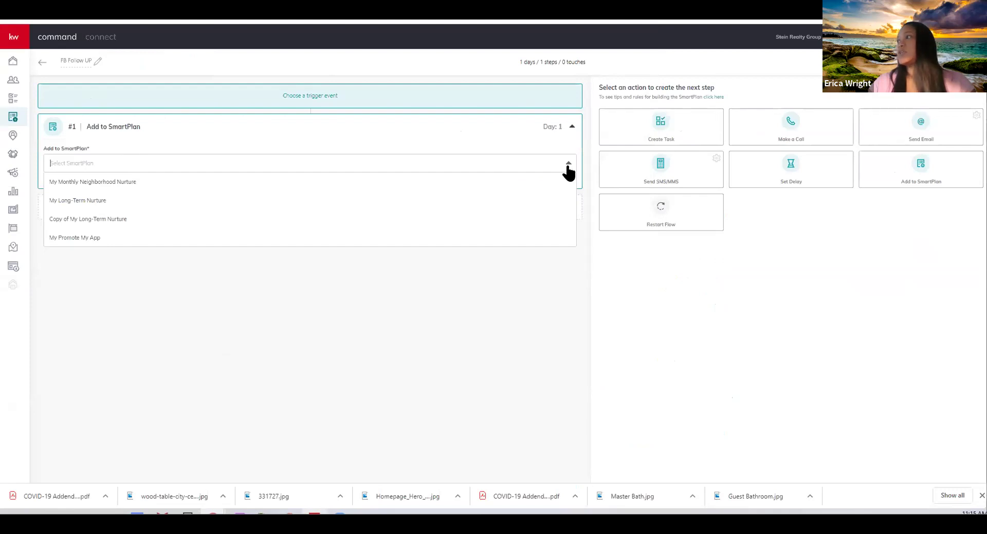
pyautogui.click(73, 182)
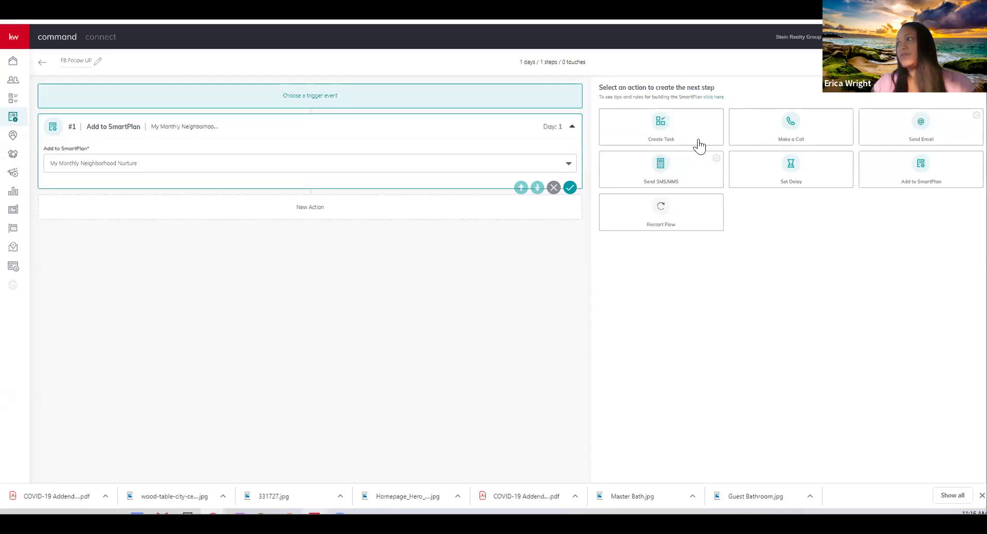
# Add a Touch task 'Text #1' whose description reads 'Hi, is this {contact.first.name}?'
pyautogui.click(669, 135)
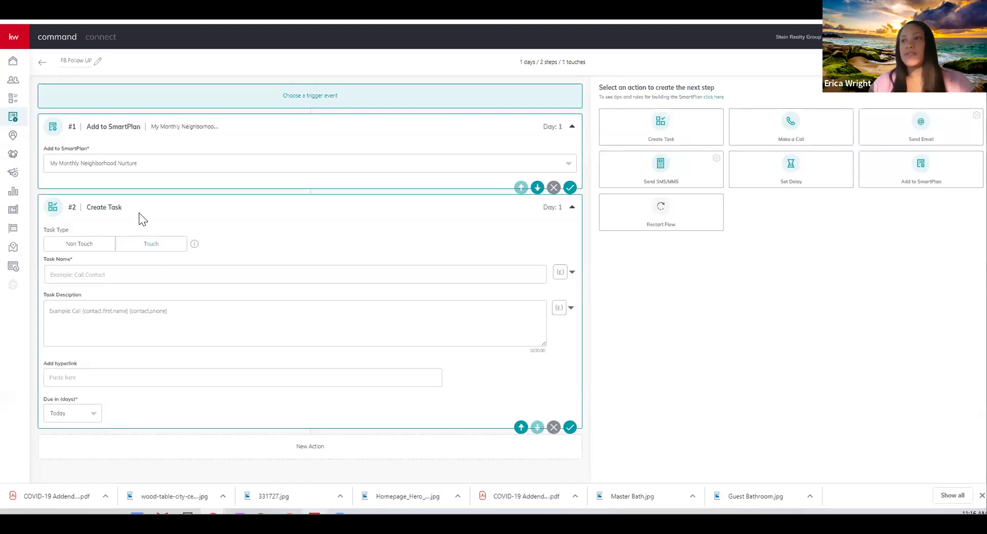
pyautogui.click(164, 274)
pyautogui.write('Text #1')
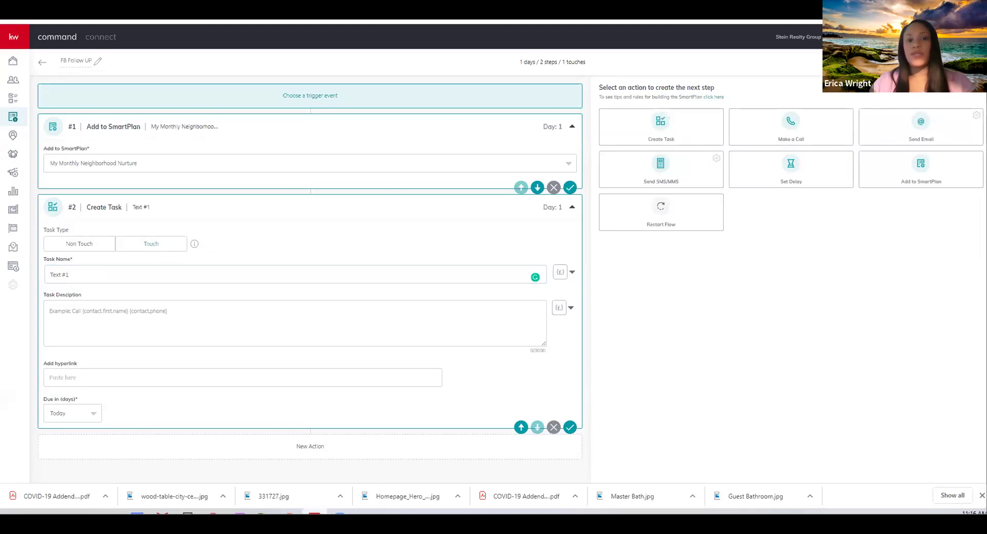
pyautogui.click(135, 315)
pyautogui.write('Hi, is this {contact.first.name}? Then engage about home when they reply')
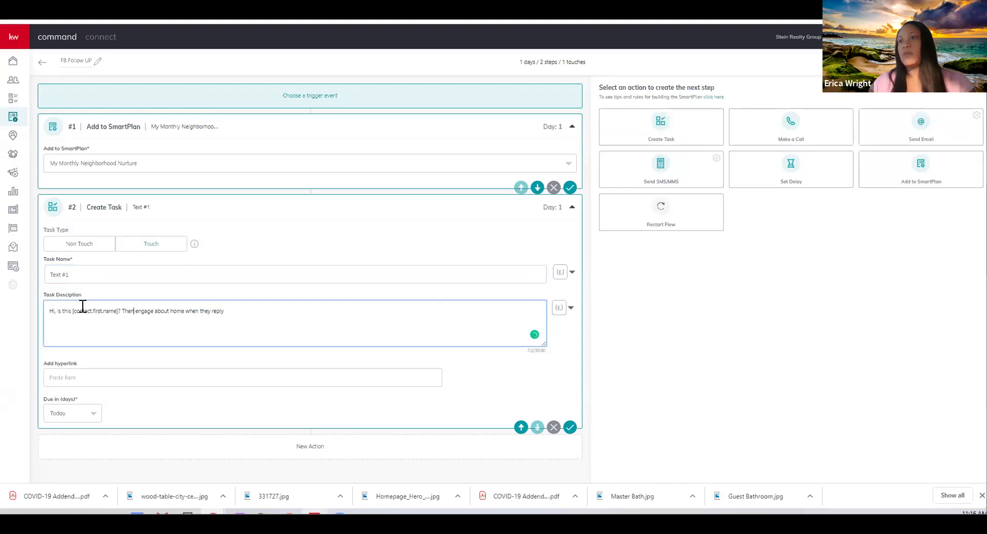
pyautogui.click(134, 312)
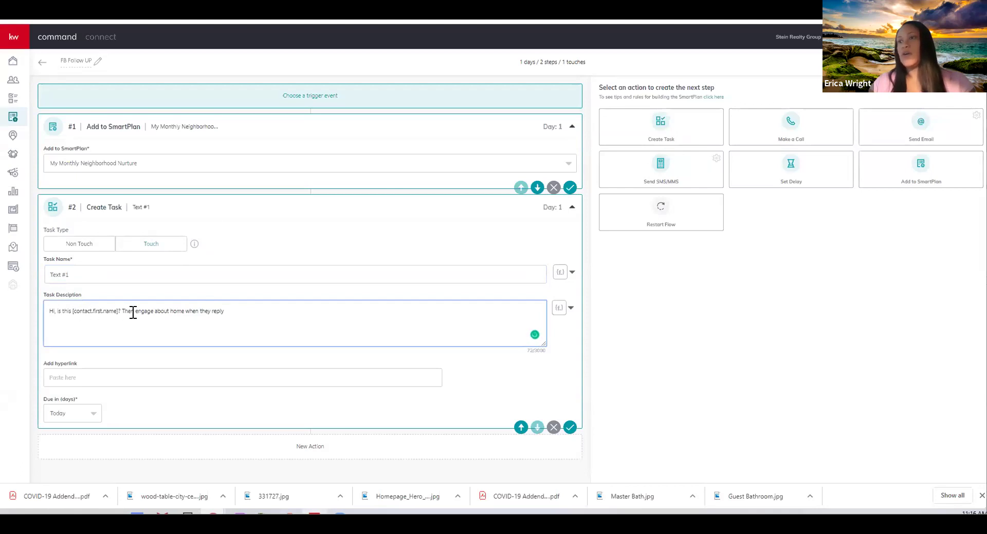
pyautogui.doubleClick(215, 312)
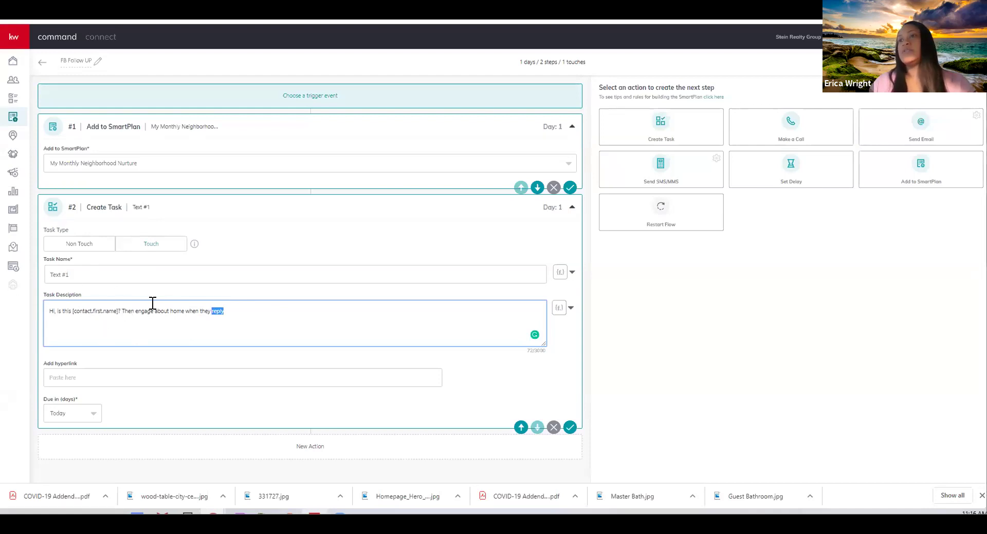
# Draft a Send SMS/MMS step whose message starts 'Hi {contact.first.name}'
pyautogui.click(660, 176)
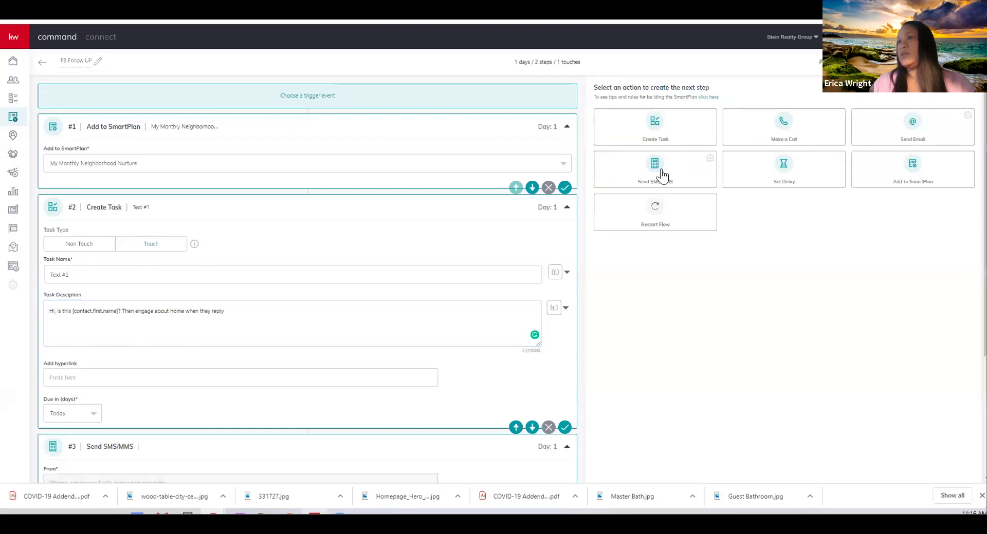
pyautogui.scroll(-3, 276, 294)
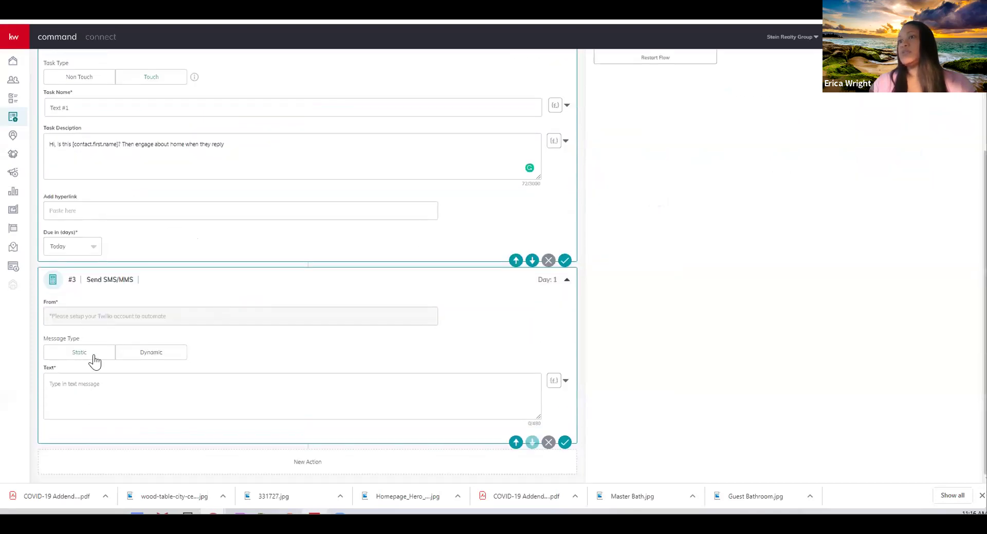
pyautogui.click(91, 381)
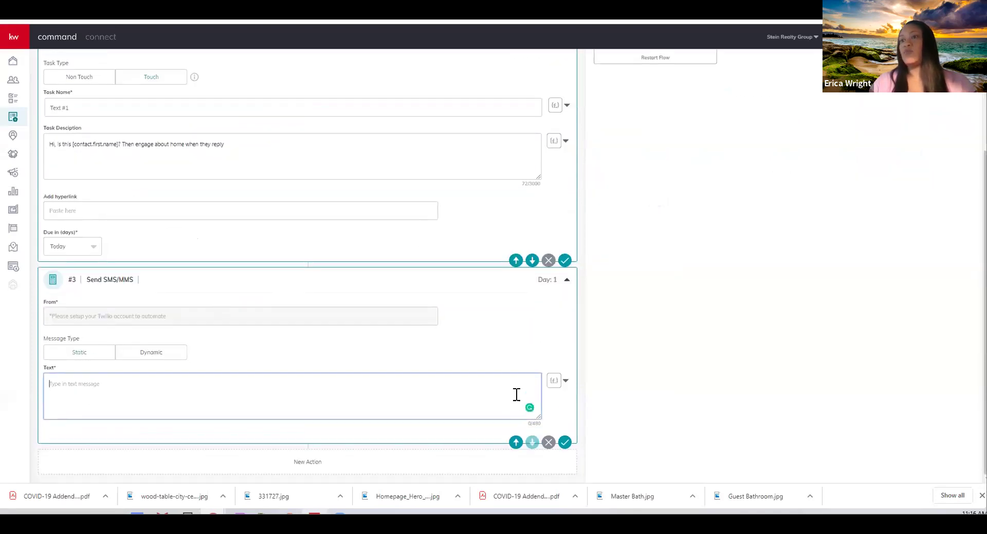
pyautogui.write('Hi')
pyautogui.click(554, 381)
pyautogui.click(514, 213)
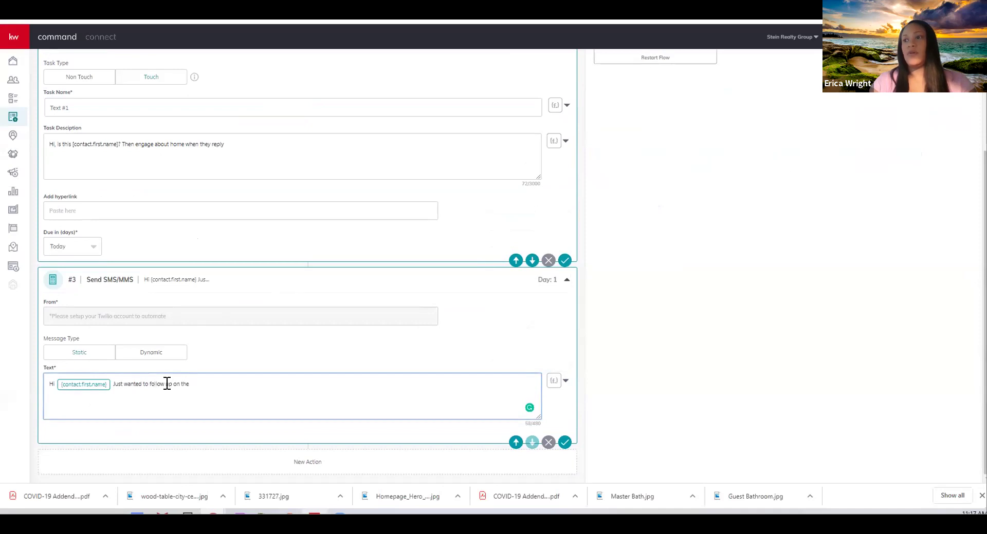
pyautogui.press('BackSpace')
pyautogui.press('BackSpace')
pyautogui.write('me you saw on h')
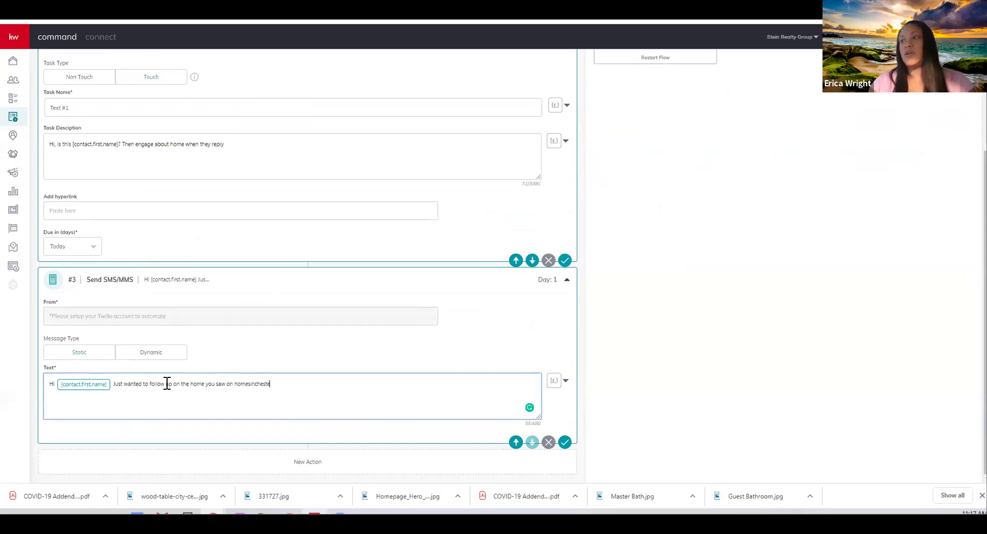
pyautogui.write('om')
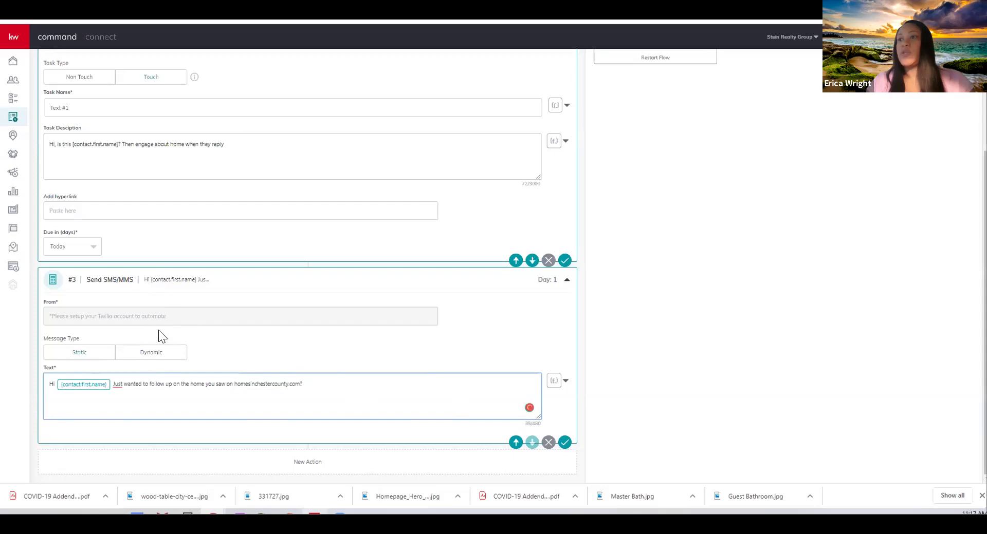
# Remove the drafted text-message step and save the FB Follow UP plan with two steps
pyautogui.click(549, 442)
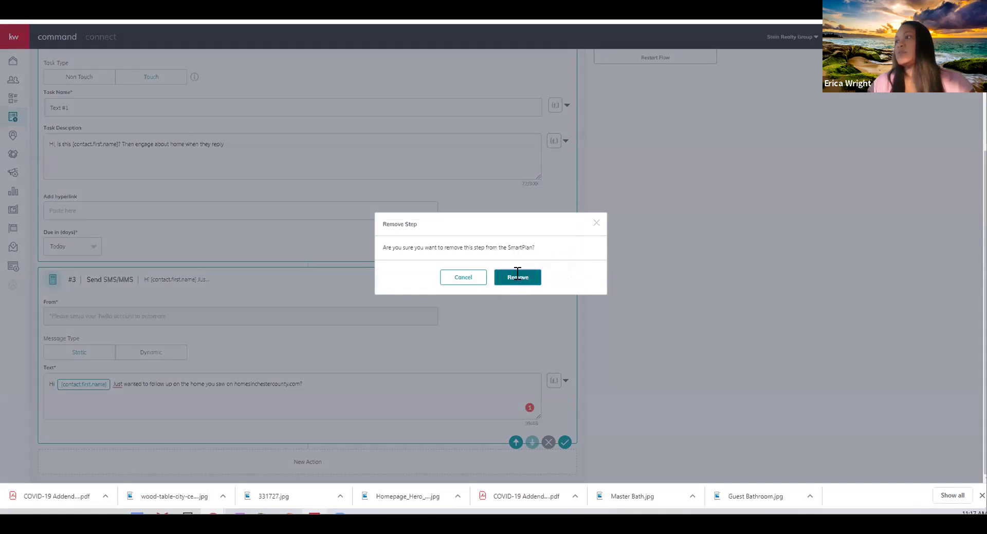
pyautogui.click(517, 278)
pyautogui.click(569, 428)
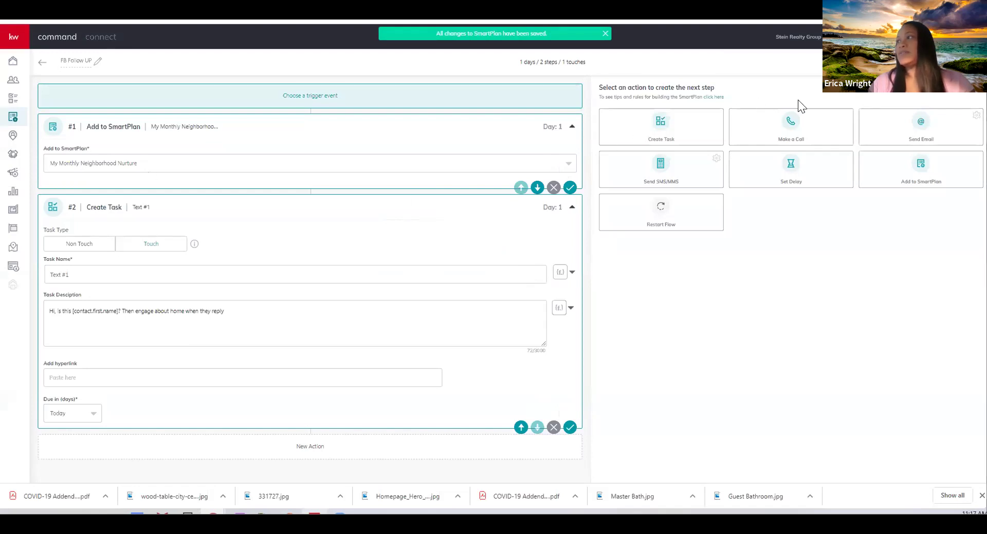
# Add a one-day delay and an email step with subject 'Name of Prop'
pyautogui.click(798, 178)
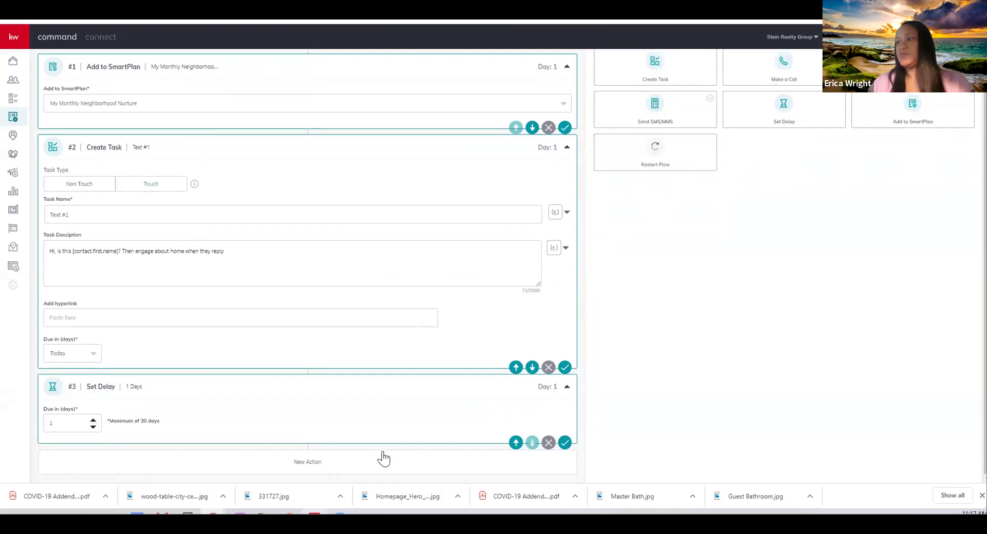
pyautogui.scroll(2, 719, 226)
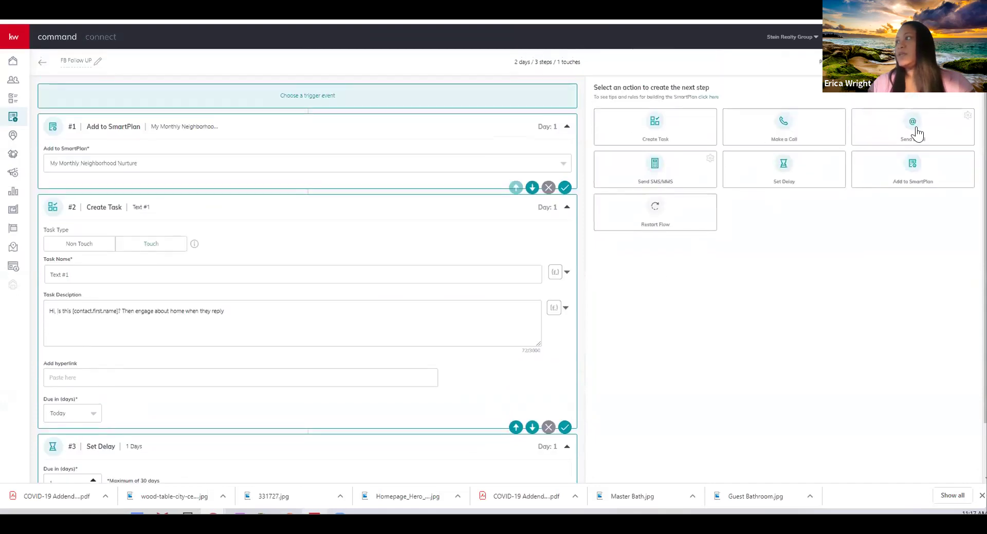
pyautogui.click(919, 133)
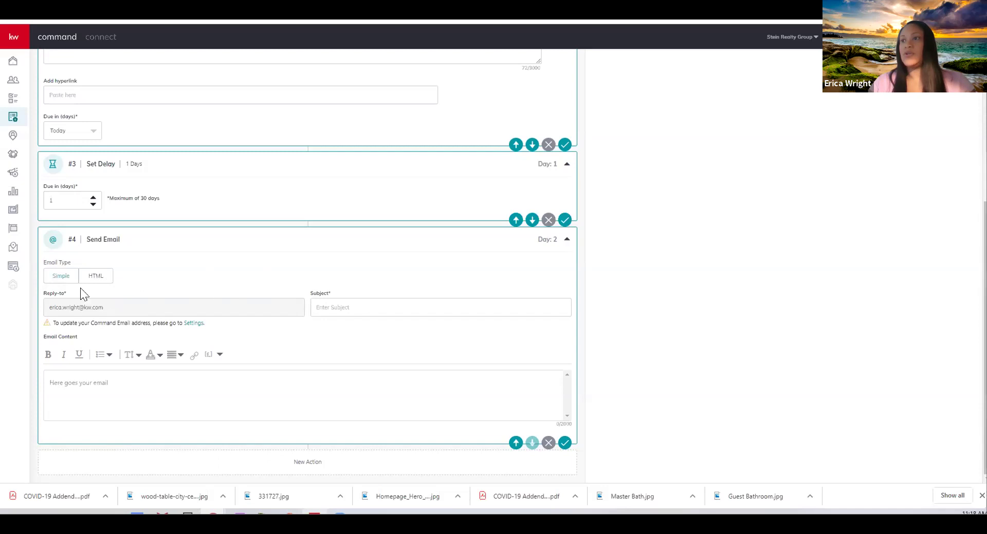
pyautogui.click(376, 307)
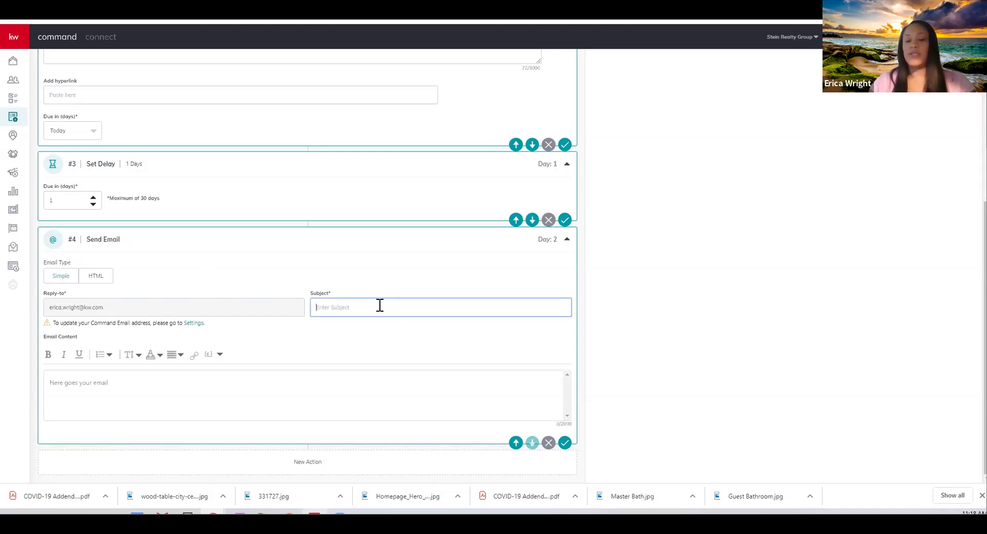
pyautogui.write('Name of Property')
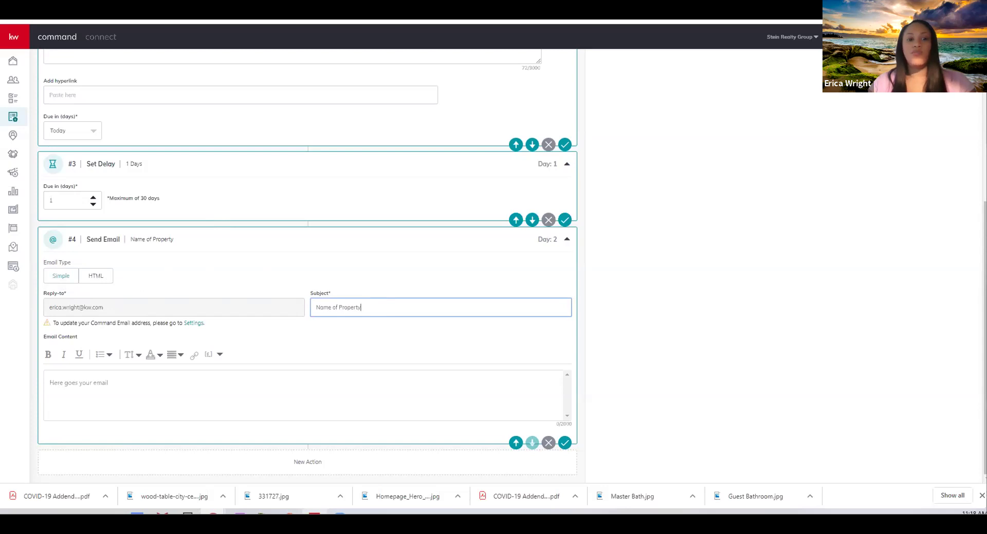
pyautogui.hotkey('alt', 'Tab')
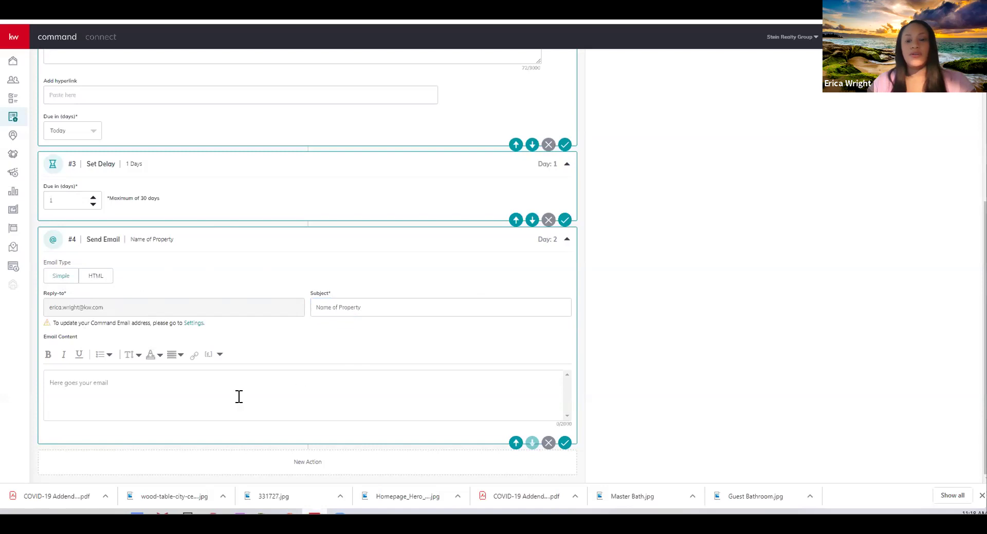
# Write the email body 'Hi {contact.first.name}' plus the pasted Facebook feedback message, and save the step
pyautogui.click(132, 383)
pyautogui.write('Hi')
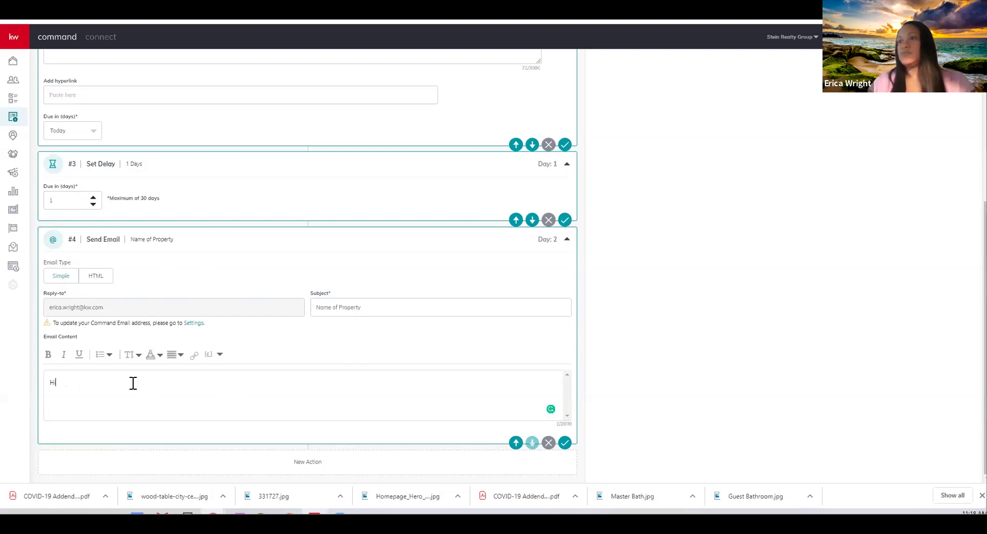
pyautogui.click(206, 355)
pyautogui.click(188, 371)
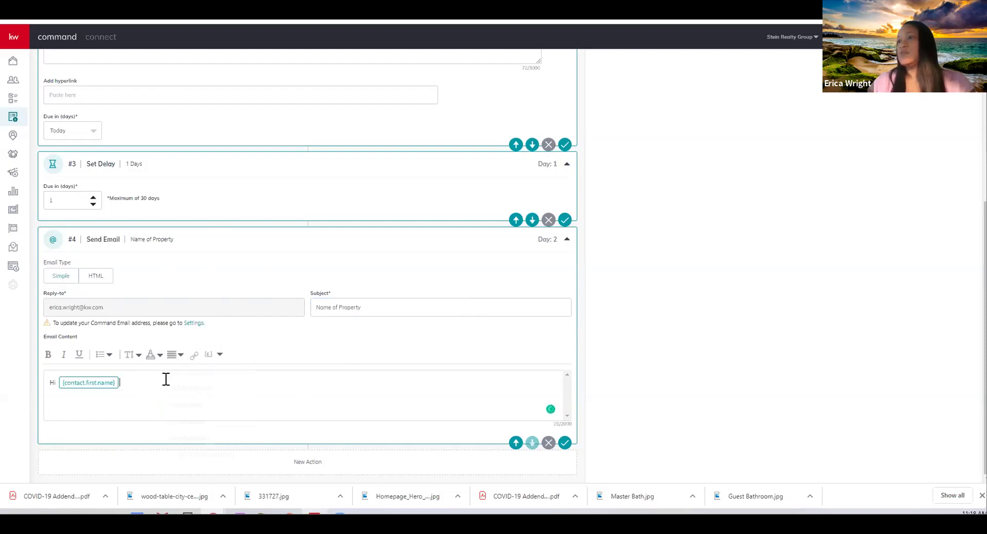
pyautogui.write('Saw you were looking at a home on Facebook and I wanted to see if you could give me feedback. Is this the type of home you are thinking of buying?')
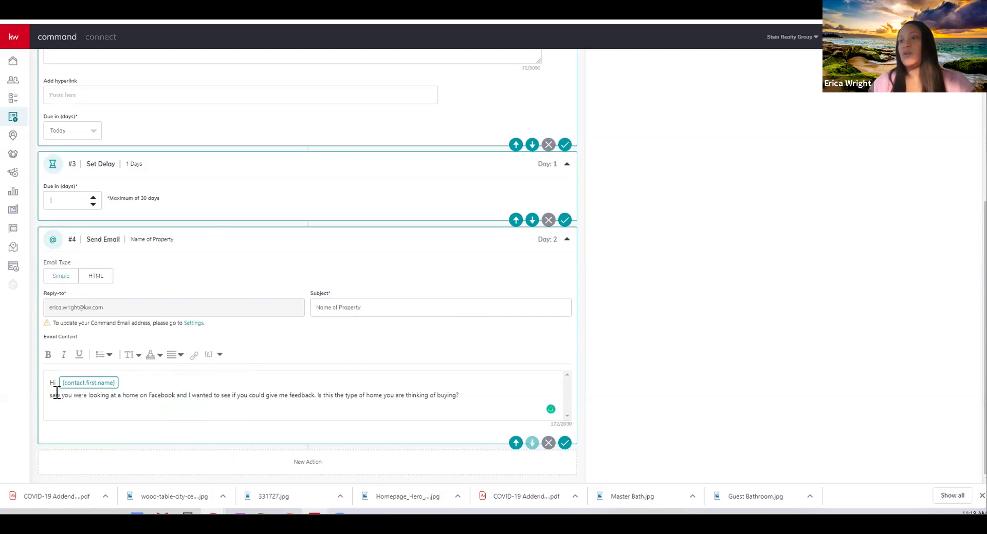
pyautogui.write('I')
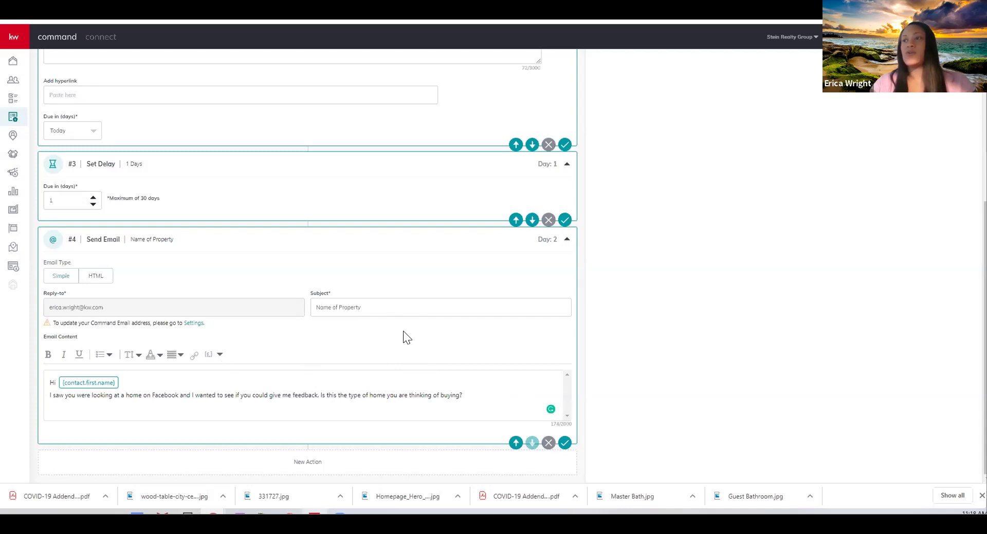
pyautogui.click(565, 443)
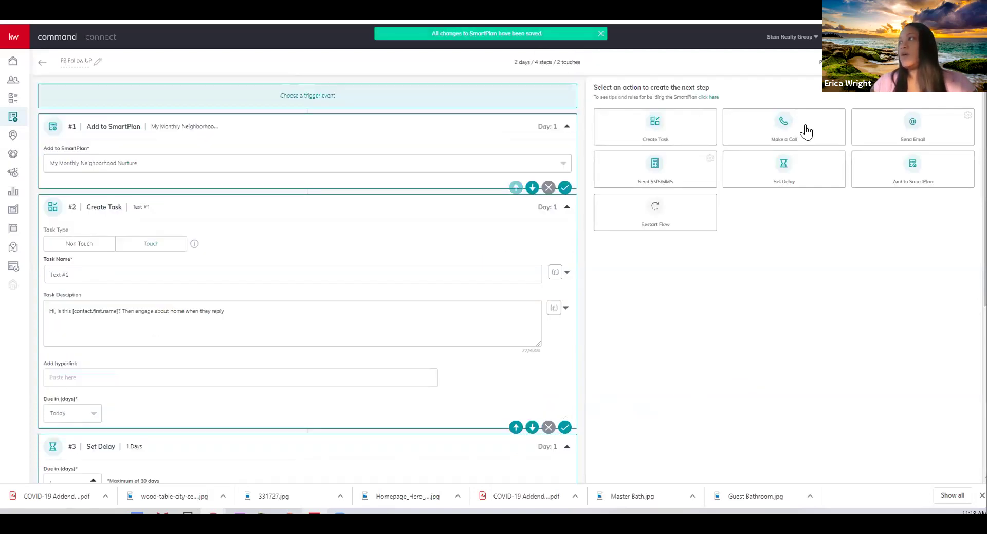
# Add a Make a Call step with task name 'Call #1'
pyautogui.click(806, 131)
pyautogui.scroll(-6, 491, 241)
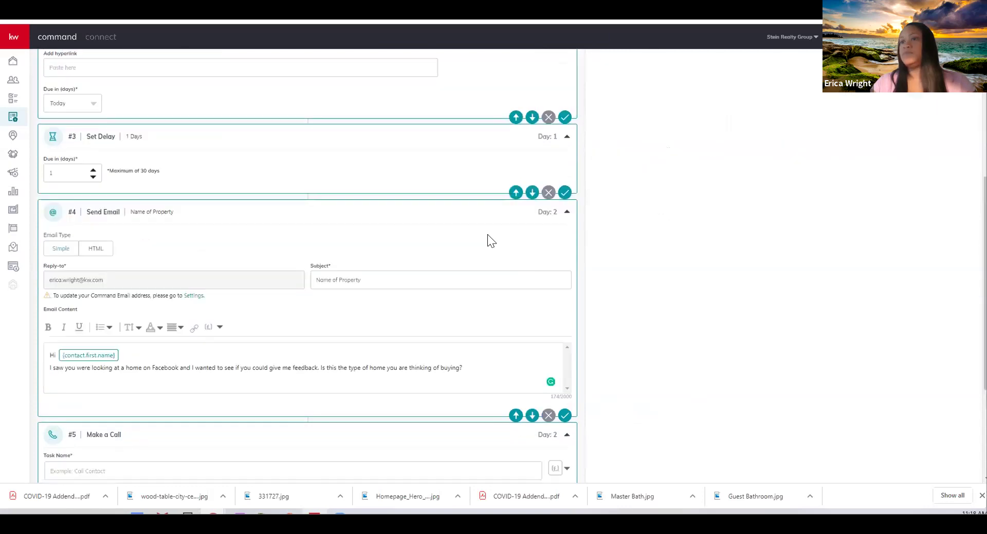
pyautogui.scroll(-4, 491, 241)
pyautogui.click(65, 292)
pyautogui.write('Call #')
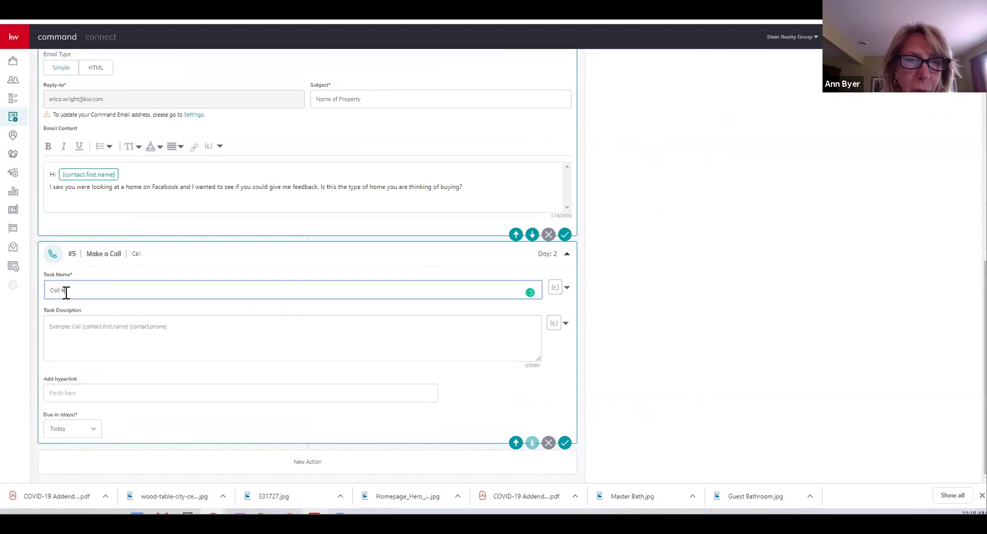
pyautogui.write('1')
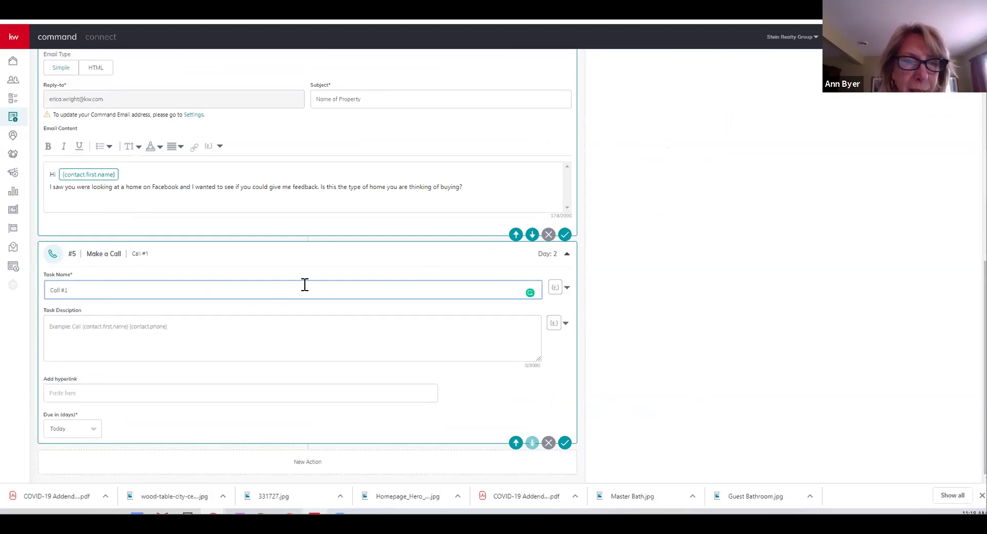
pyautogui.scroll(2, 443, 269)
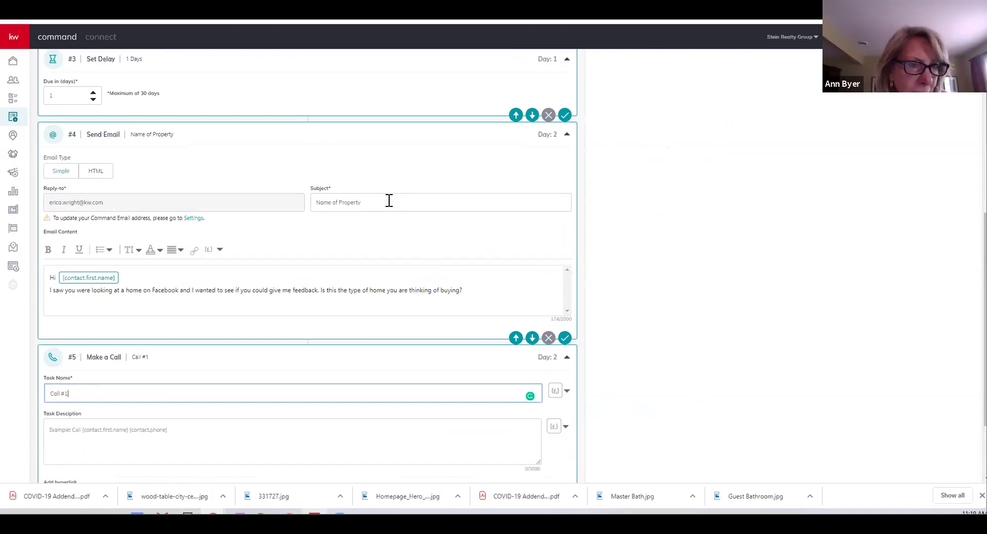
# Replace the email subject with 'Homes in Chester County'
pyautogui.tripleClick(332, 203)
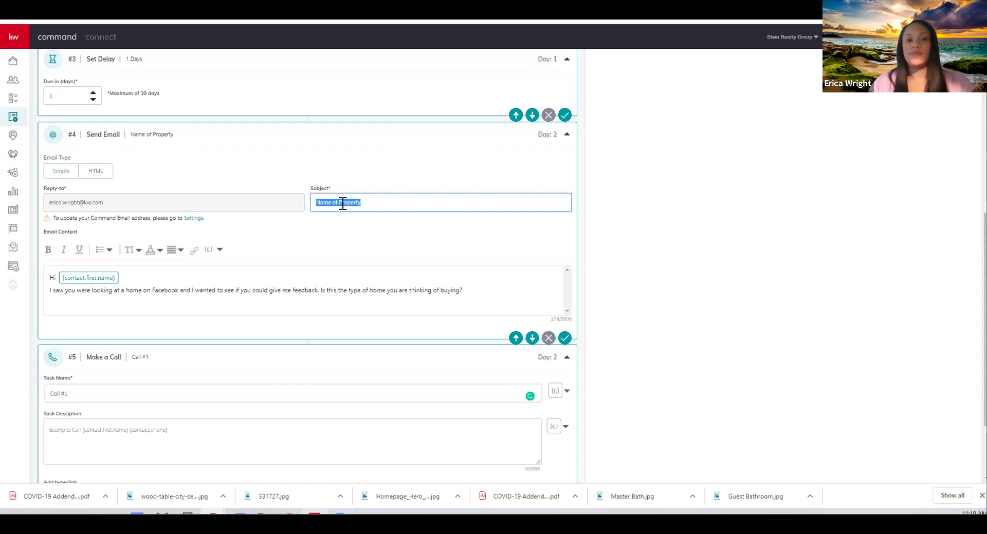
pyautogui.doubleClick(373, 201)
pyautogui.tripleClick(374, 200)
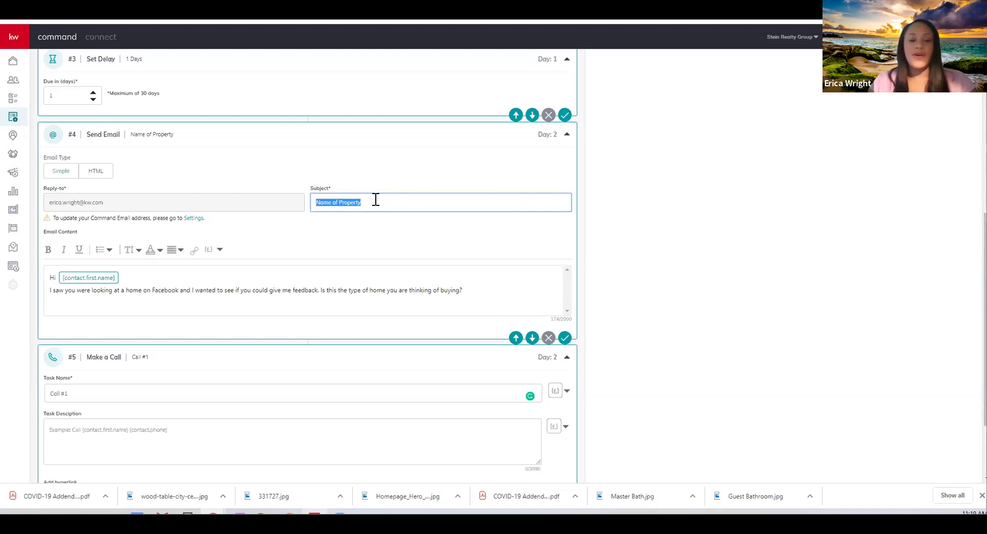
pyautogui.write('Homes in ')
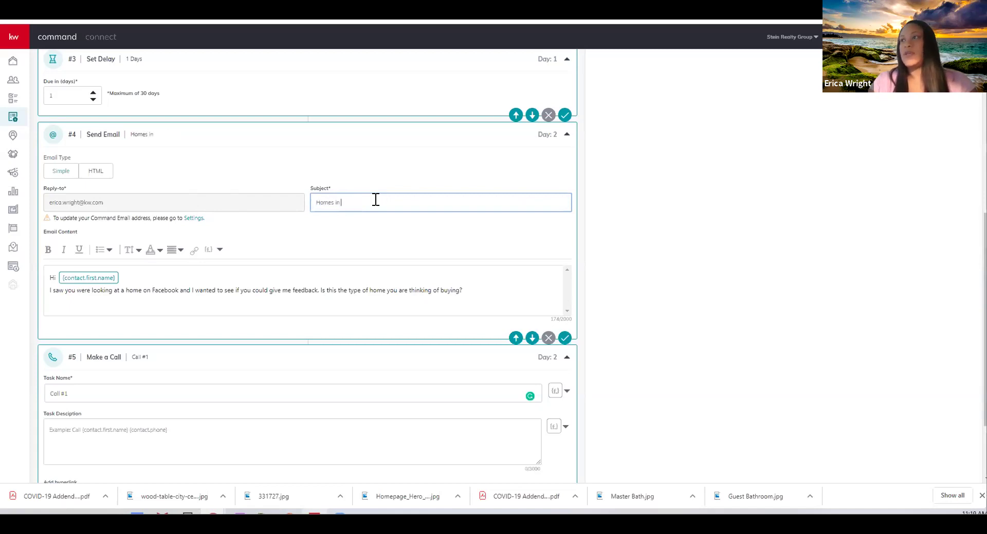
pyautogui.write('We')
pyautogui.write('Che')
pyautogui.write('ster COunt')
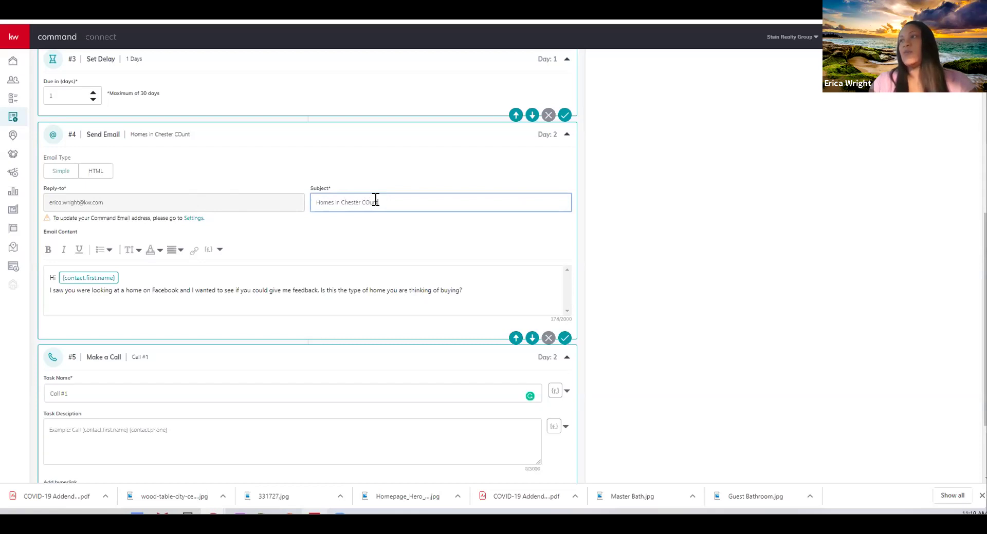
pyautogui.press('BackSpace')
pyautogui.press('BackSpace')
pyautogui.write('oun')
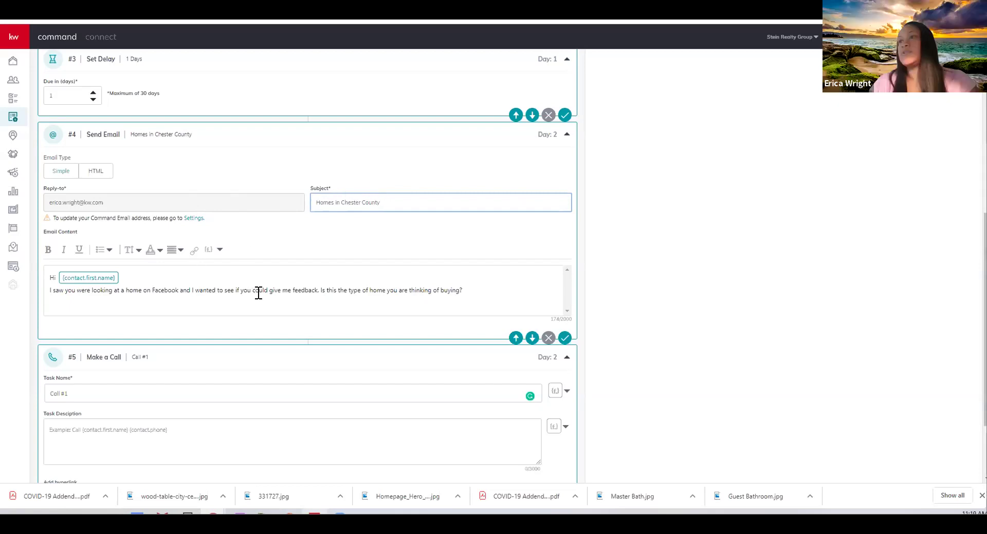
pyautogui.moveTo(330, 202); pyautogui.dragTo(407, 202)
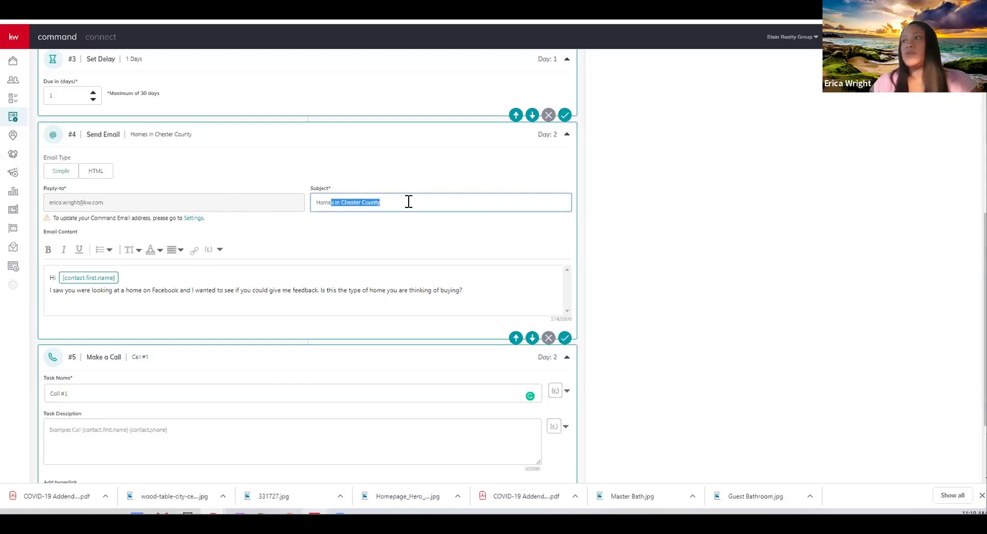
pyautogui.scroll(-2, 591, 295)
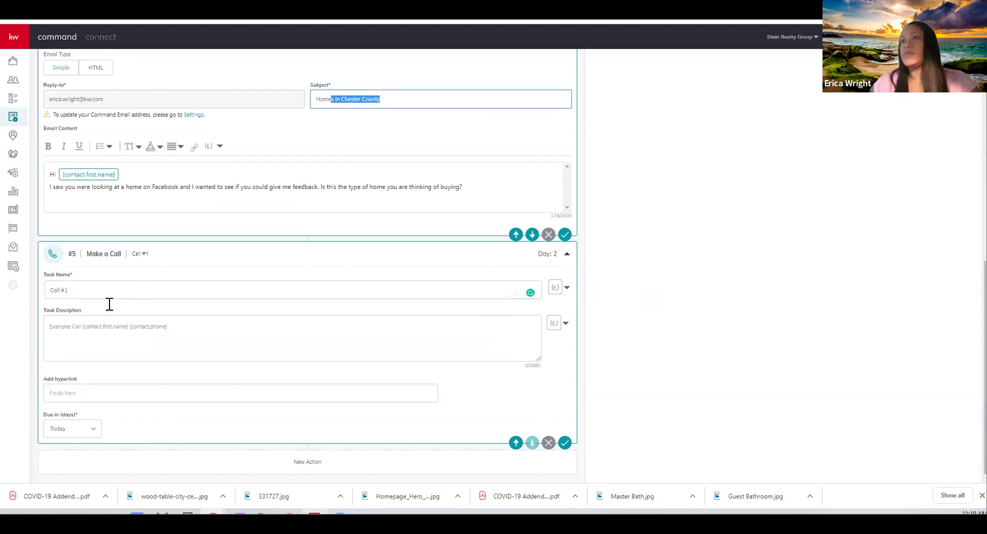
# Paste the Exton listing call script into the Call #1 task description and save the plan
pyautogui.click(109, 323)
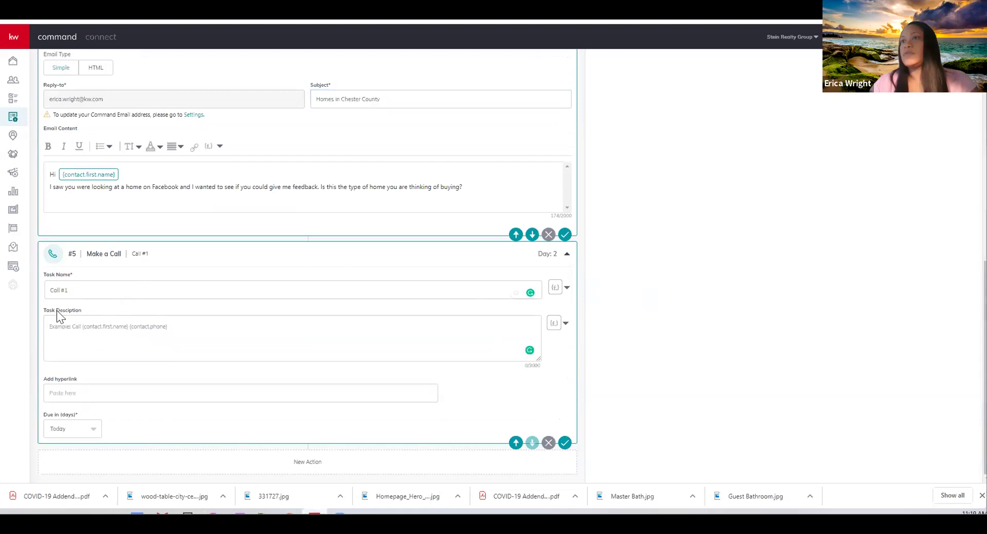
pyautogui.write('Hi this is [name] with Keller Williams Realty, I saw you were interested in (insert listing name), a (4 bed 3 bath home in Exton) on Facebook. Would you like to go take a look at it?')
pyautogui.doubleClick(79, 327)
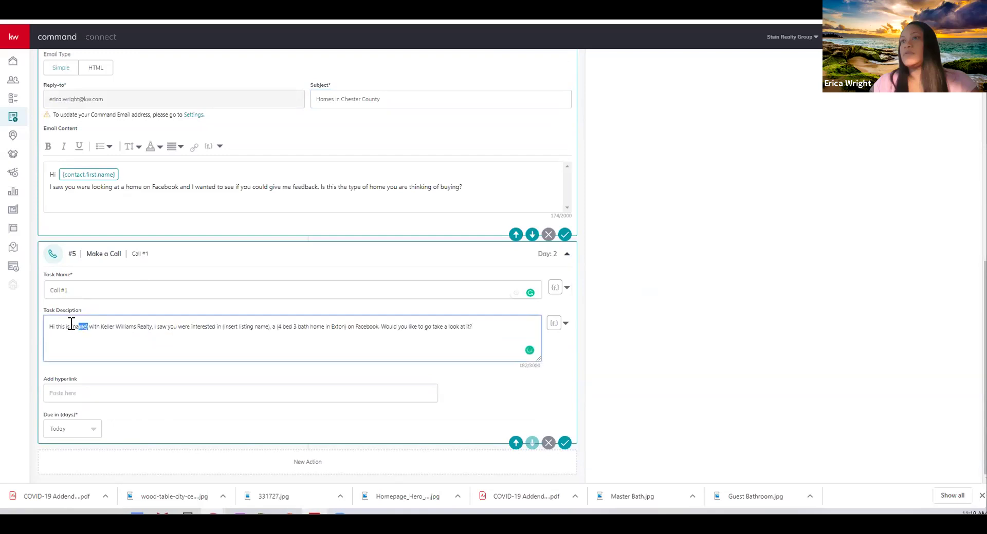
pyautogui.click(270, 326)
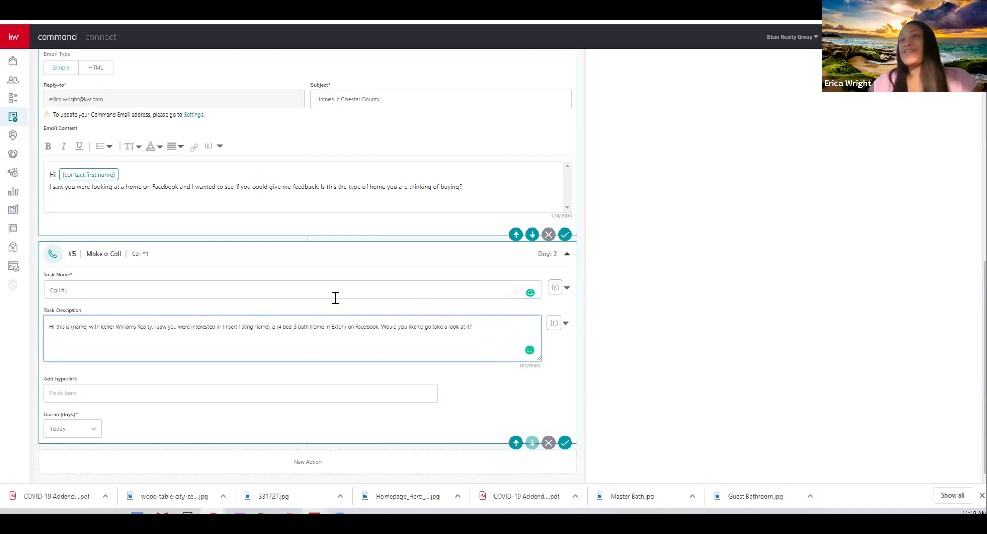
pyautogui.click(154, 328)
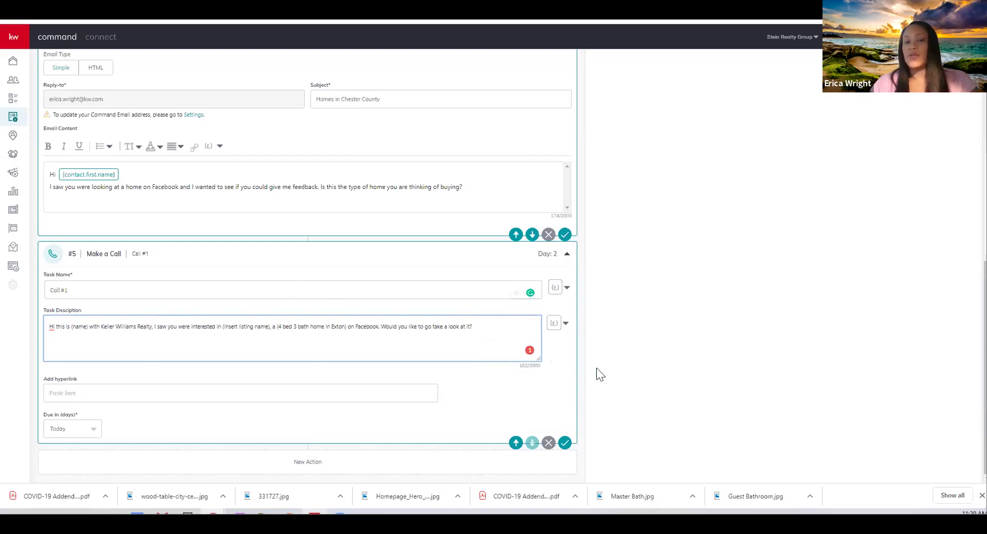
pyautogui.click(565, 443)
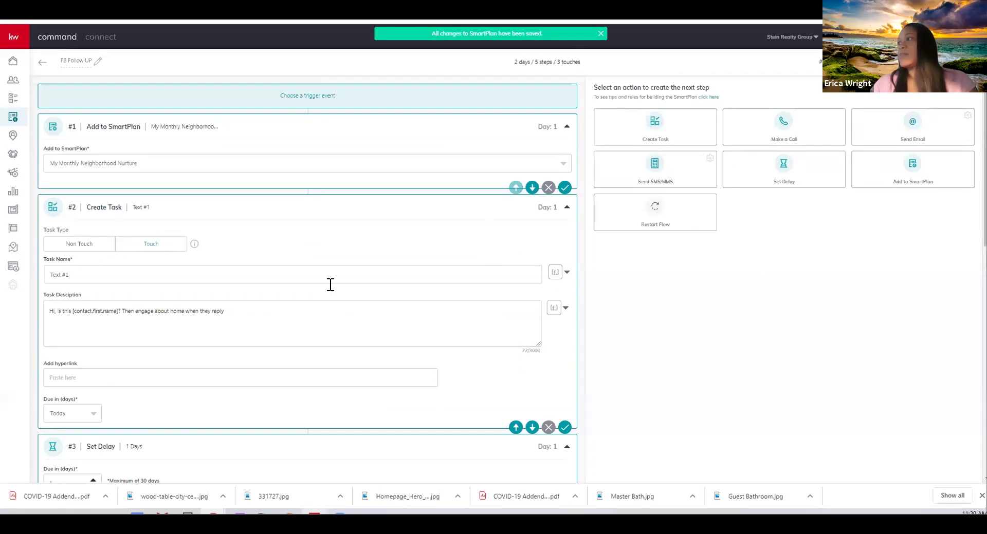
pyautogui.scroll(-10, 330, 285)
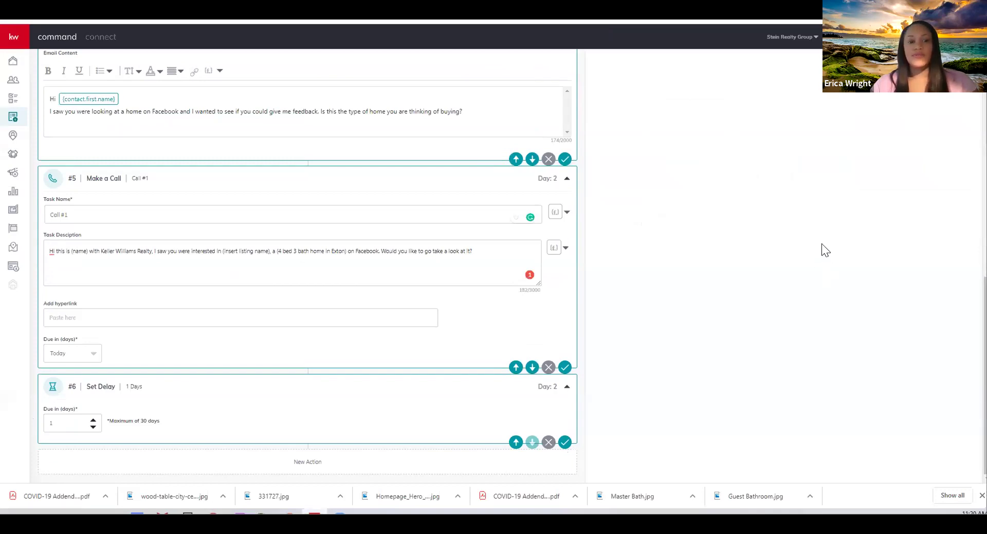
# Scroll through the plan to review the new one-day delay step #6
pyautogui.scroll(10, 819, 247)
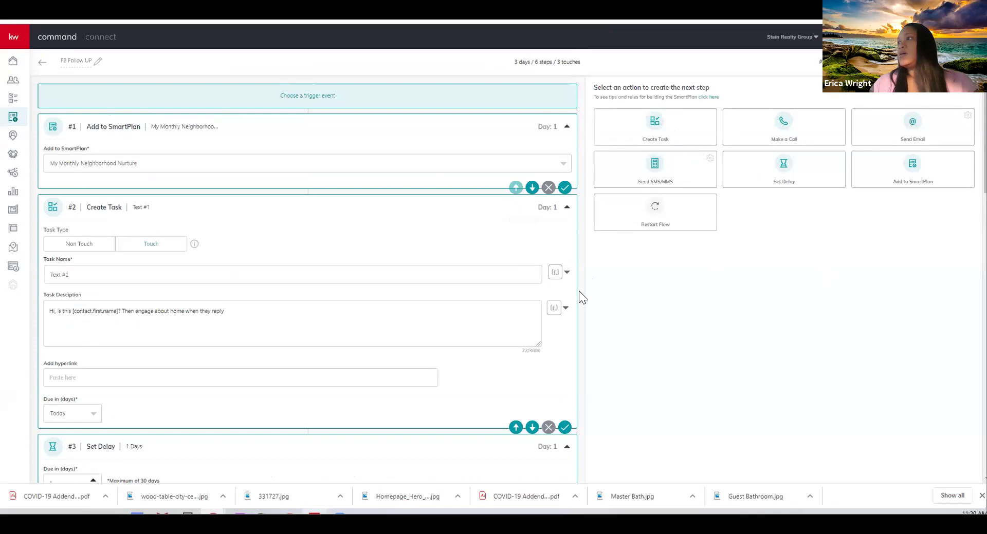
pyautogui.scroll(-10, 578, 291)
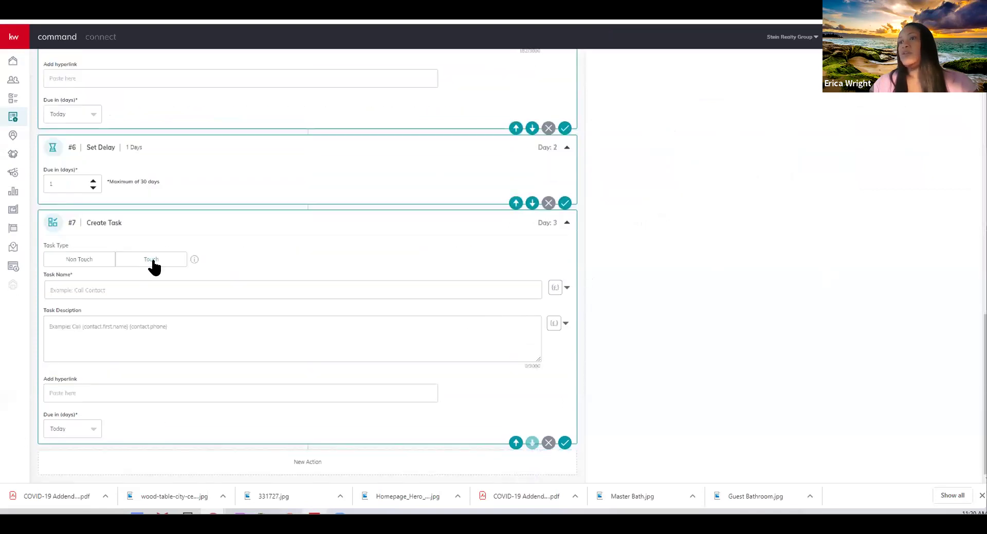
# Name the Touch task 'Text #2', paste the Facebook listing message as its description, and save
pyautogui.click(94, 291)
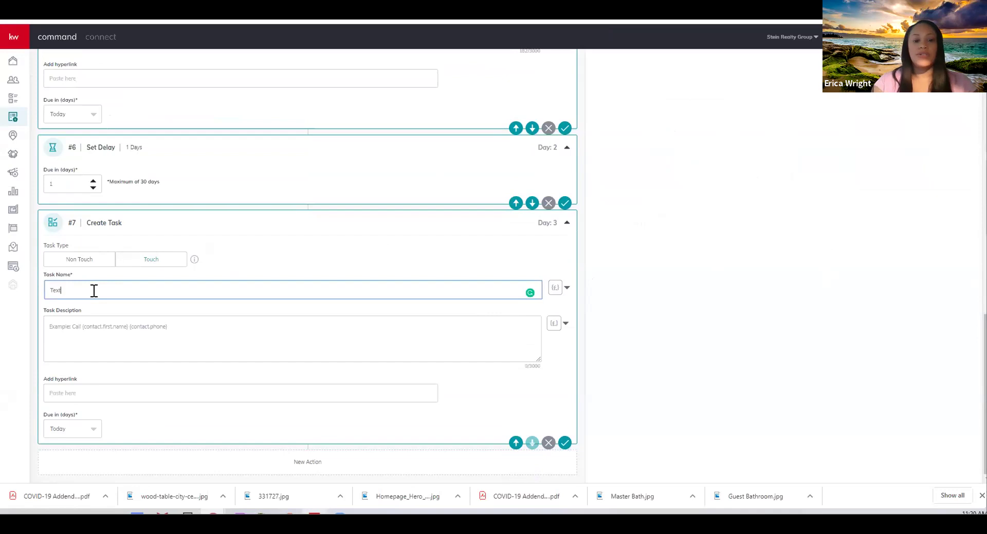
pyautogui.write('Text #2')
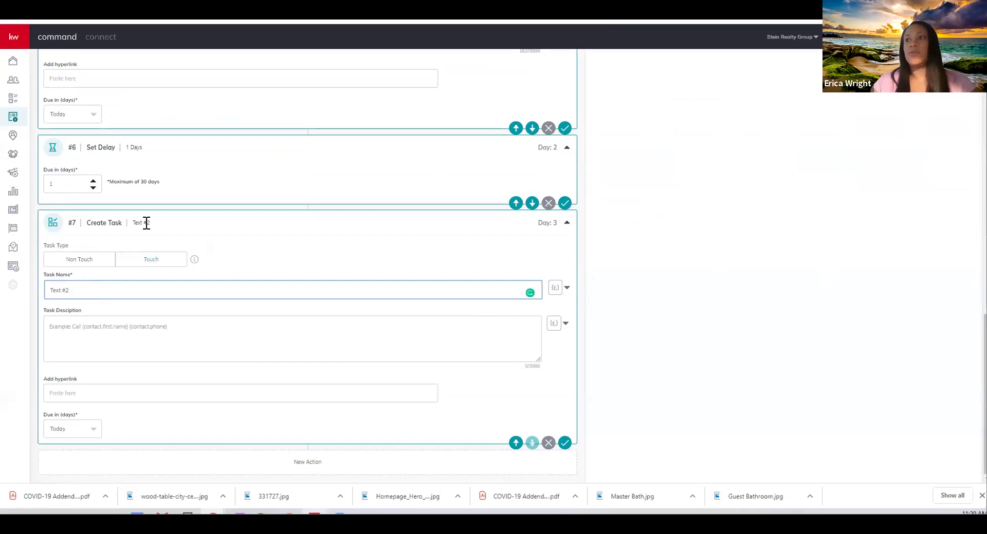
pyautogui.click(82, 331)
pyautogui.write('I saw you were interested in (insert listing name), a (4 bed 3 bath home in Exton) on Facebook. Would you like to go take a look at it? (name) Keller Williams Realty')
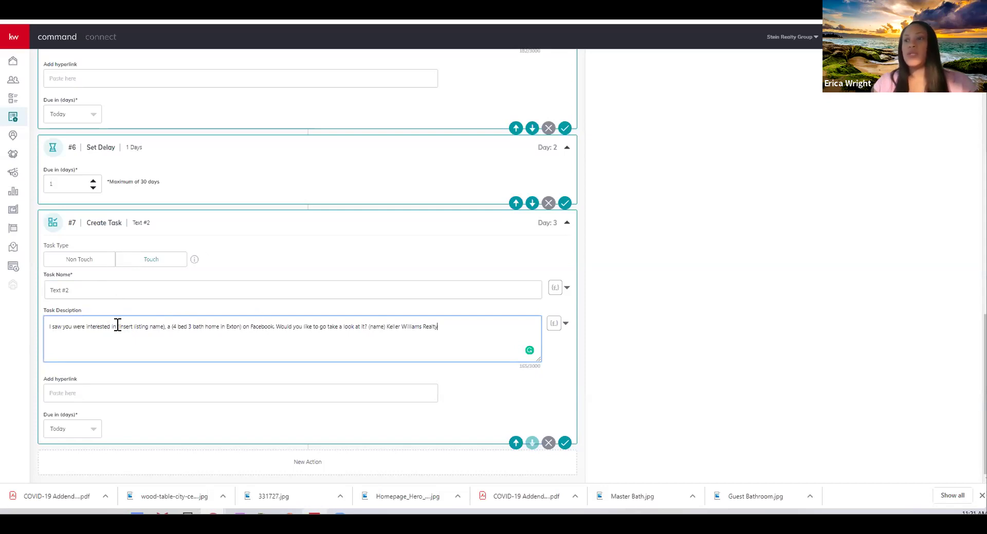
pyautogui.click(565, 442)
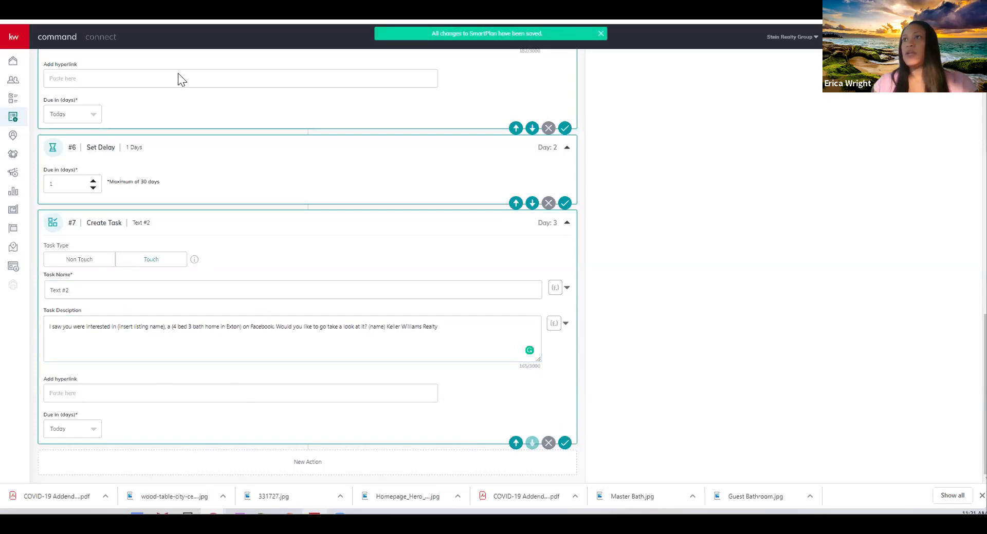
# Open a contact from the Contacts list and view, then close, its call-or-text options
pyautogui.click(190, 20)
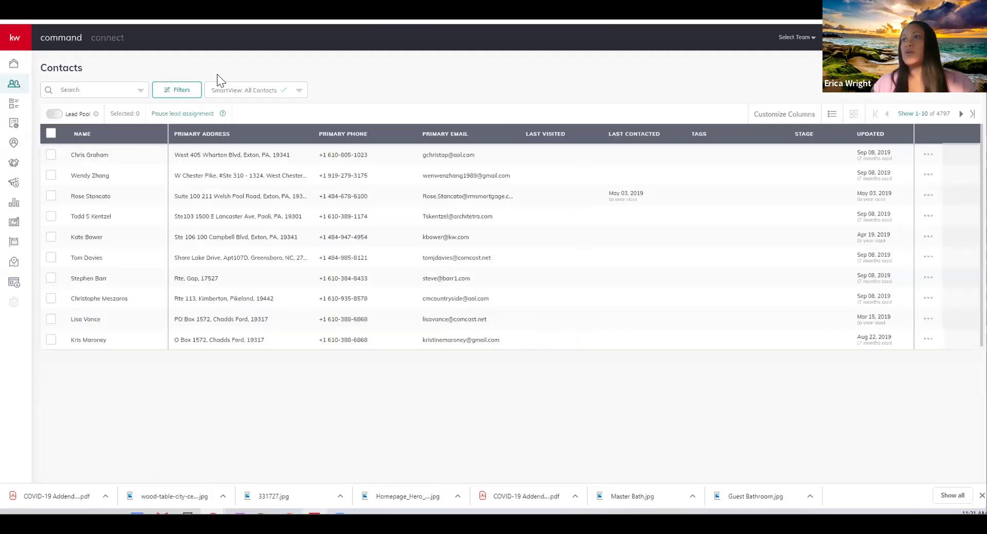
pyautogui.click(96, 239)
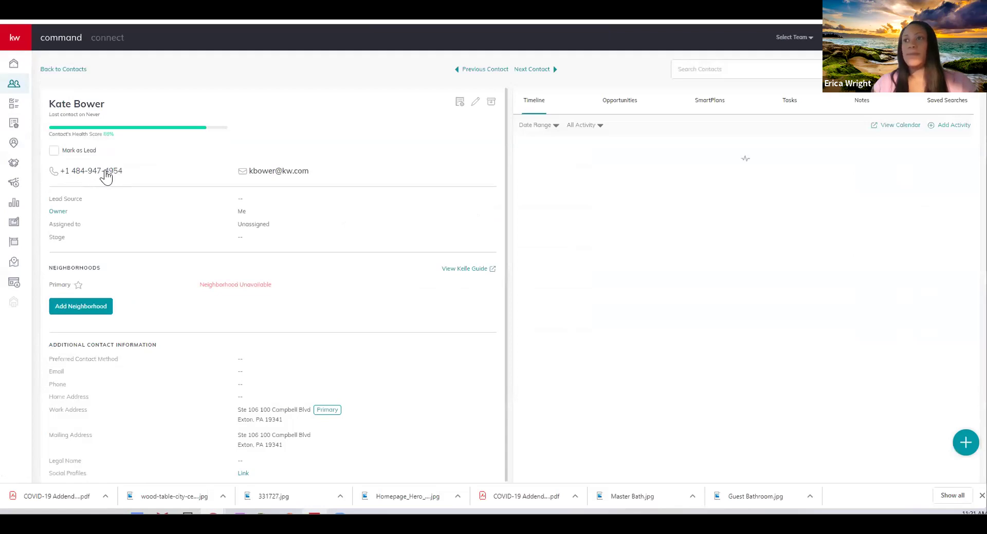
pyautogui.click(107, 173)
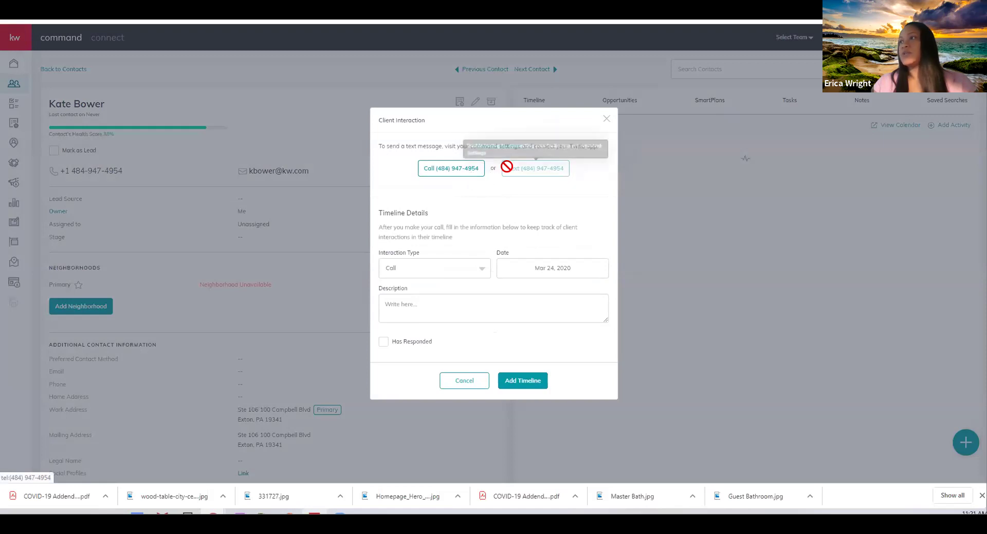
pyautogui.click(605, 123)
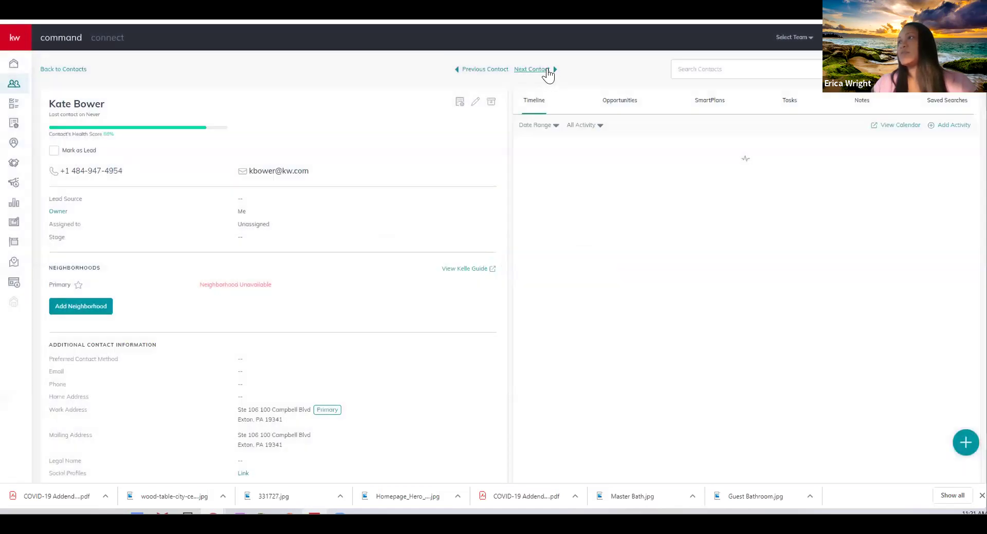
# Go to the next contact and view, then close, its call-or-text options
pyautogui.click(546, 72)
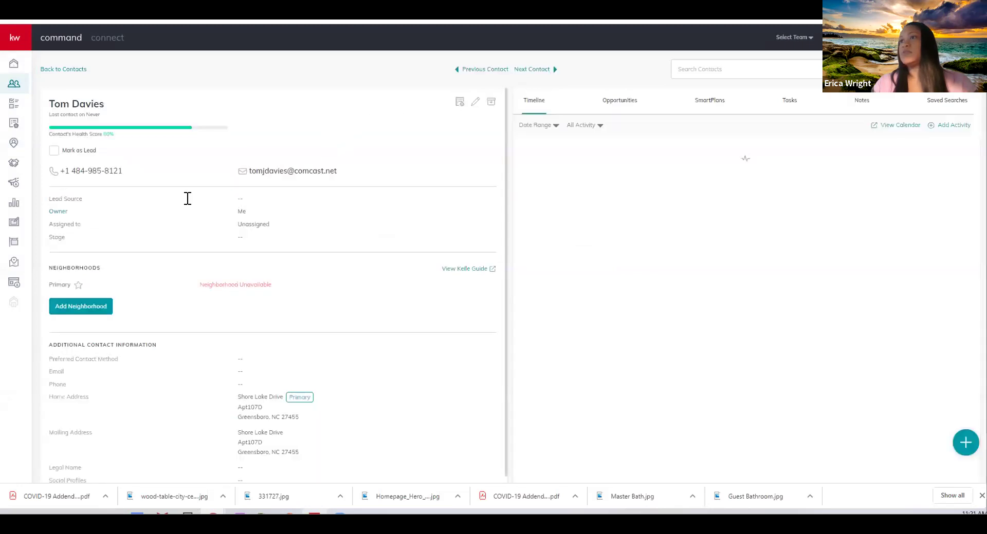
pyautogui.click(82, 172)
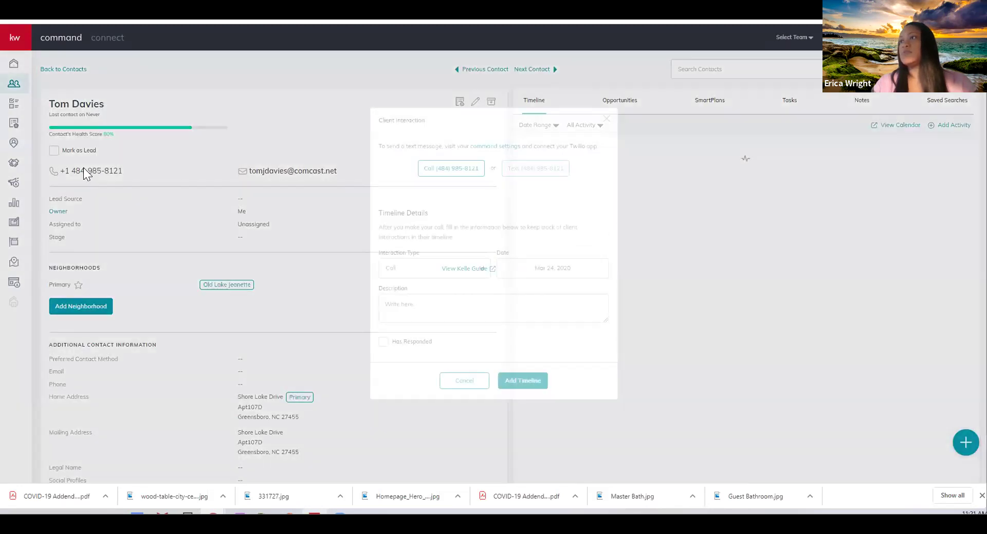
pyautogui.click(607, 120)
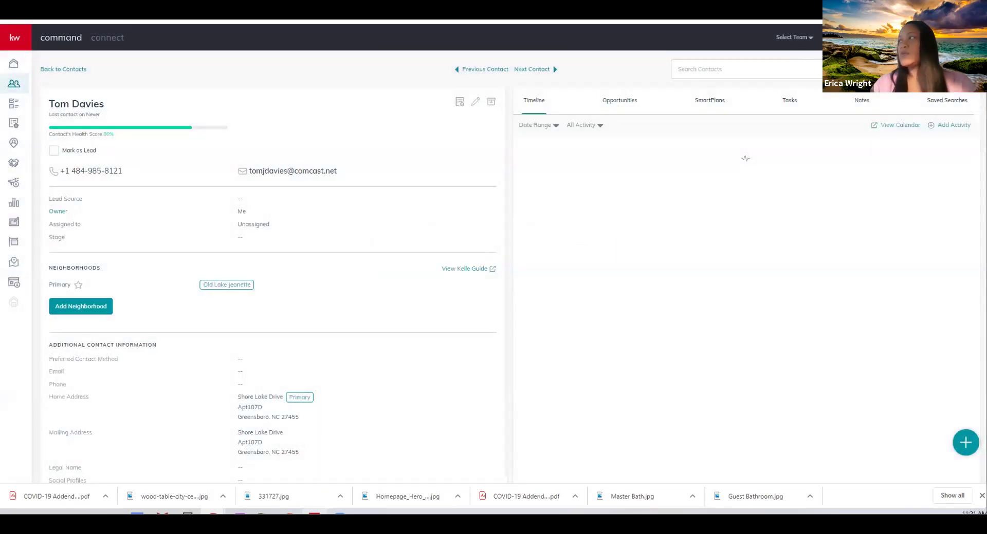
# Log out of KW Command from the profile menu at top right
pyautogui.click(945, 37)
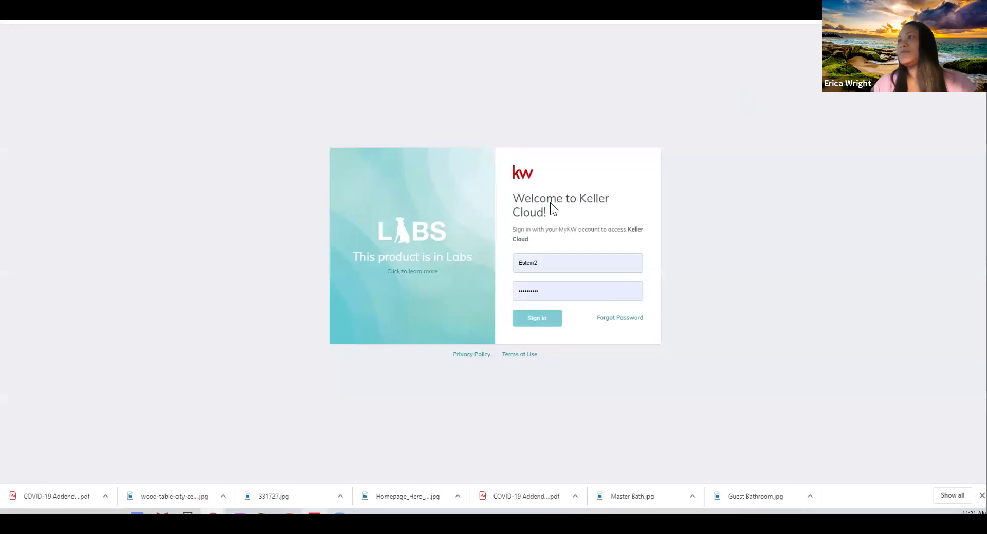
# Sign in with another account picked from the browser's saved passwords
pyautogui.click(580, 263)
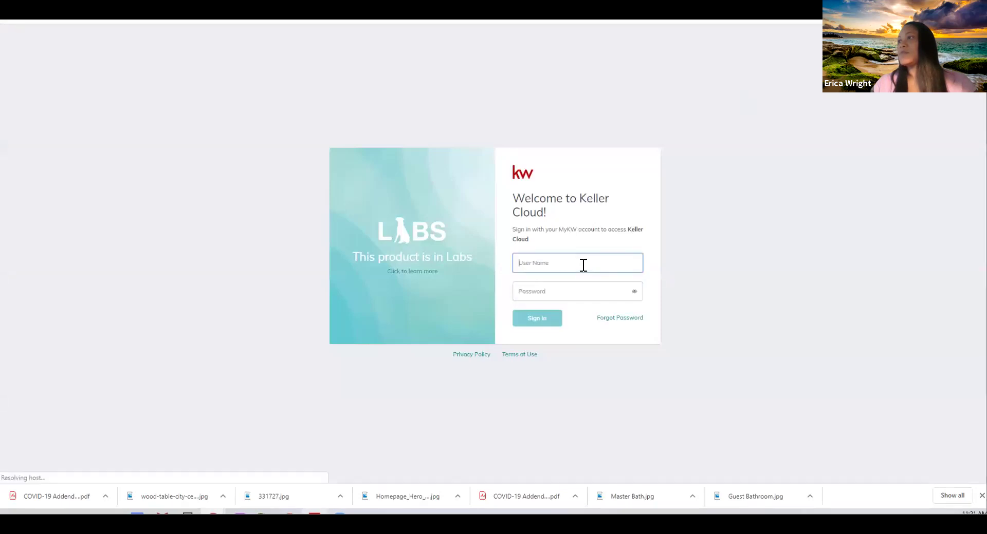
pyautogui.click(636, 261)
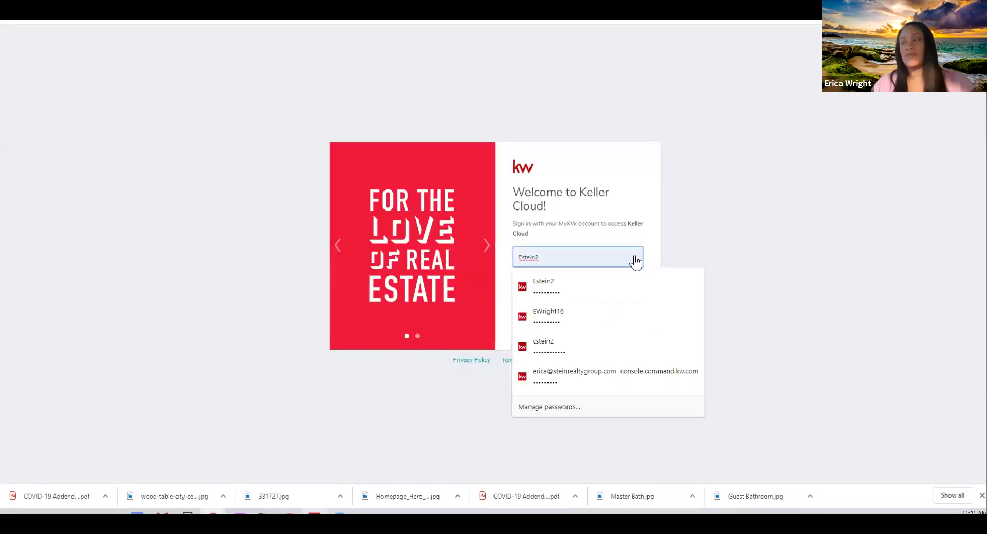
pyautogui.click(569, 342)
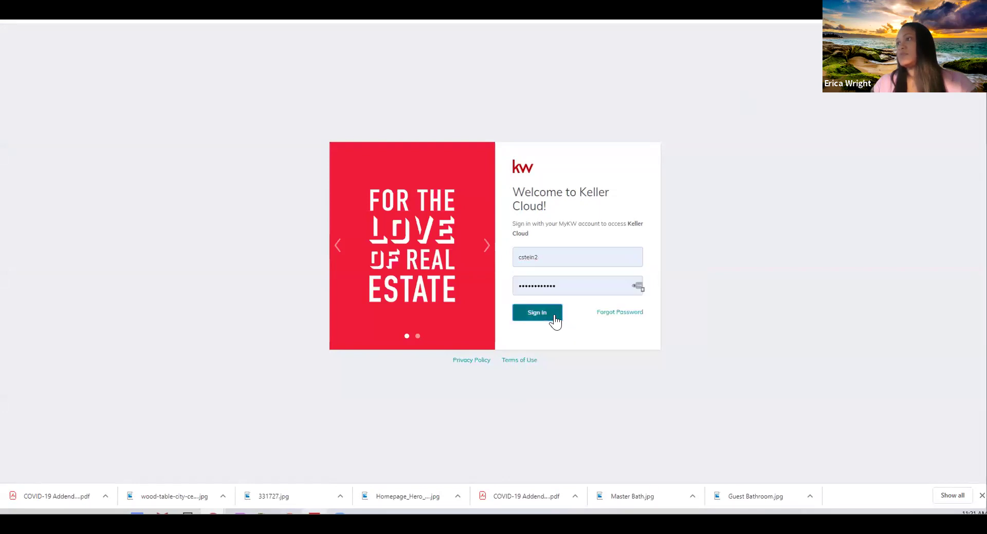
pyautogui.click(547, 314)
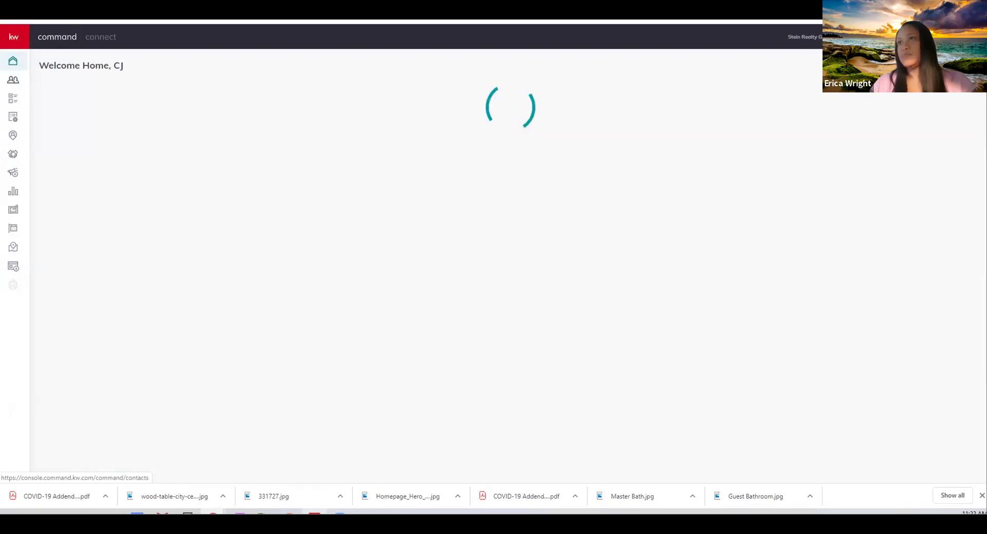
# Open a seller contact from the People list and bring up its Client Interaction dialog
pyautogui.click(14, 85)
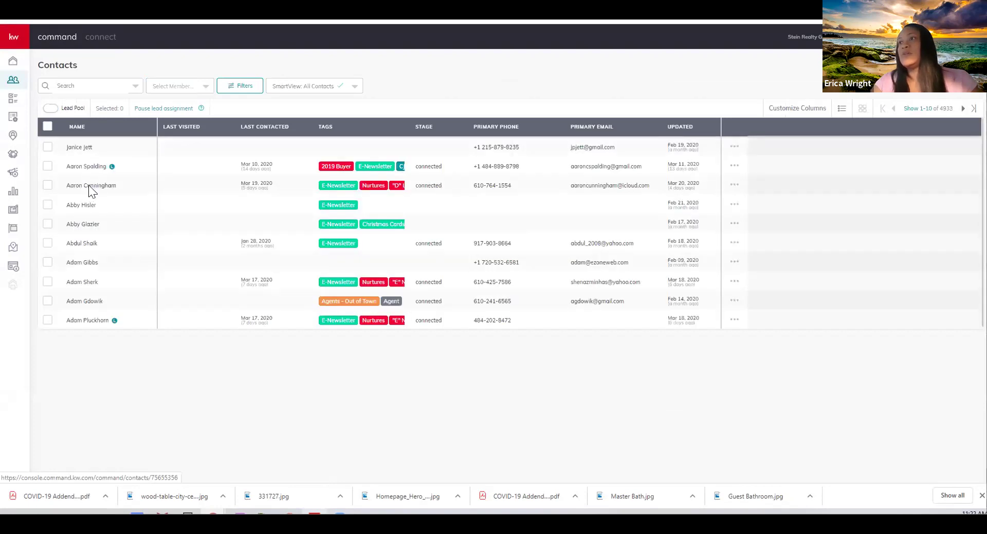
pyautogui.click(88, 185)
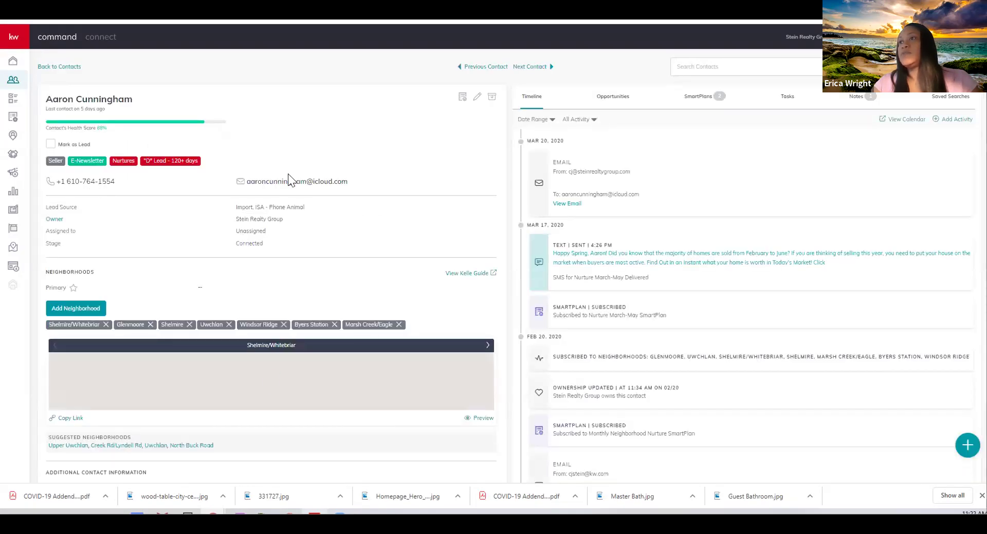
pyautogui.click(533, 268)
# Paste the Facebook message about the 4 bed 3 bath Exton home into a text, then close it unsent
pyautogui.click(533, 268)
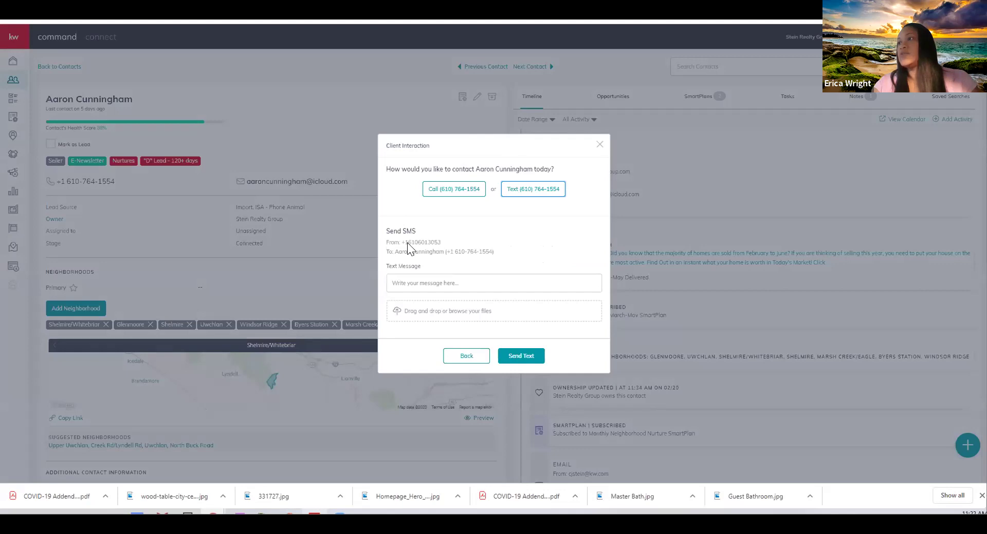
pyautogui.click(427, 277)
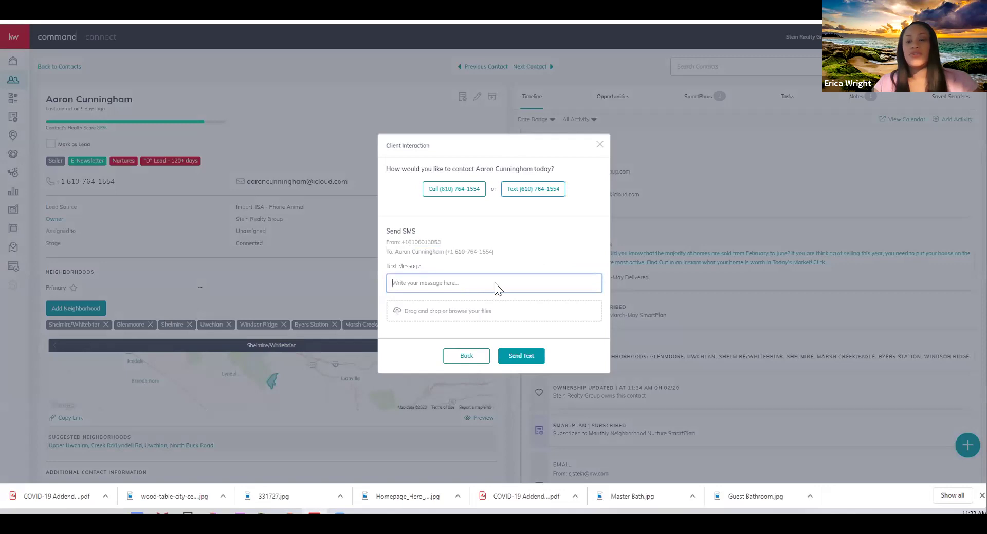
pyautogui.click(531, 280)
pyautogui.hotkey('ctrl', 'v')
pyautogui.click(542, 283)
pyautogui.hotkey('shift', 'Left')
pyautogui.hotkey('shift', 'Left')
pyautogui.hotkey('shift', 'Left')
pyautogui.hotkey('shift', 'Left')
pyautogui.hotkey('shift', 'Left')
pyautogui.hotkey('shift', 'Left')
pyautogui.hotkey('shift', 'Left')
pyautogui.hotkey('shift', 'Left')
pyautogui.hotkey('shift', 'Left')
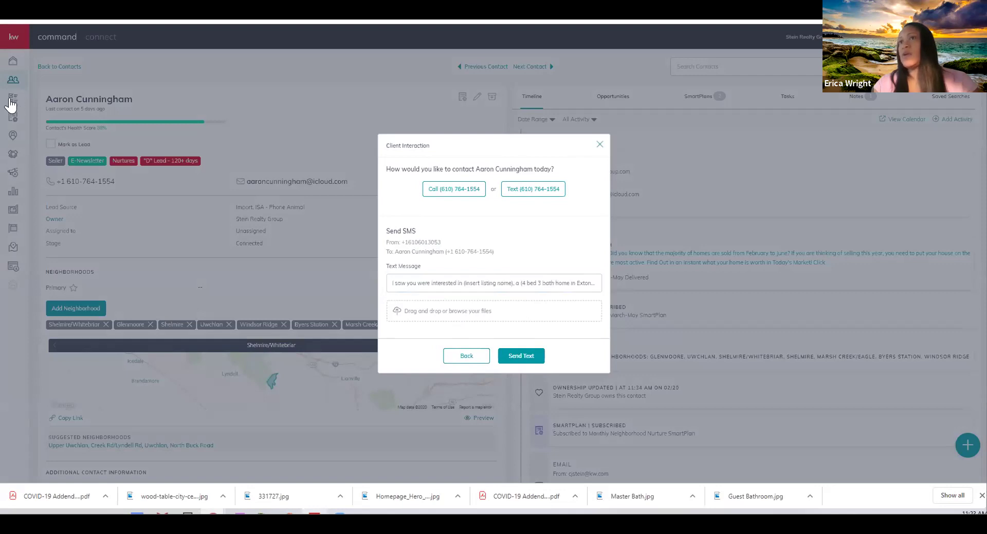
pyautogui.click(10, 104)
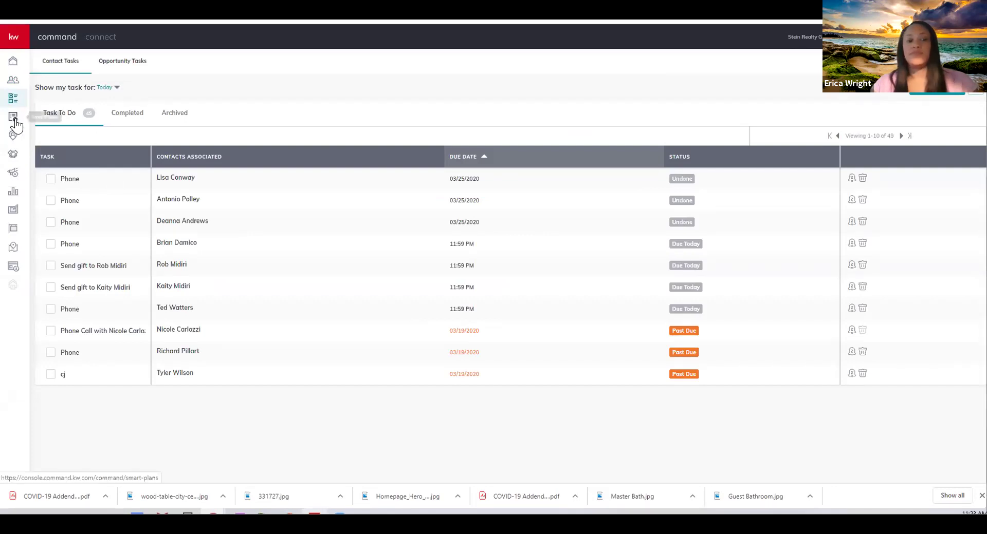
# Try creating a SmartPlan named 'FB Smart PLan', dismiss the duplicate refusal, and page to the last plans page
pyautogui.click(14, 119)
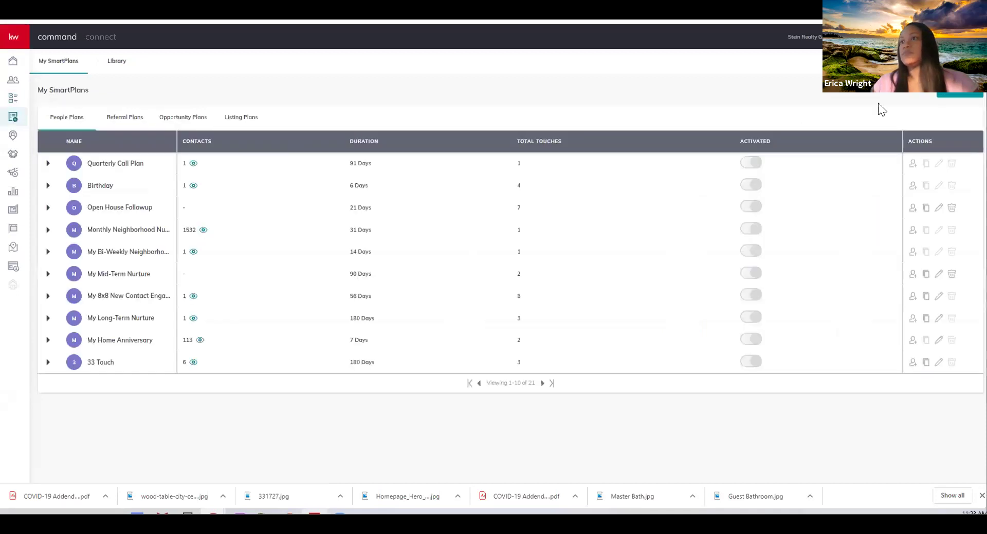
pyautogui.click(946, 98)
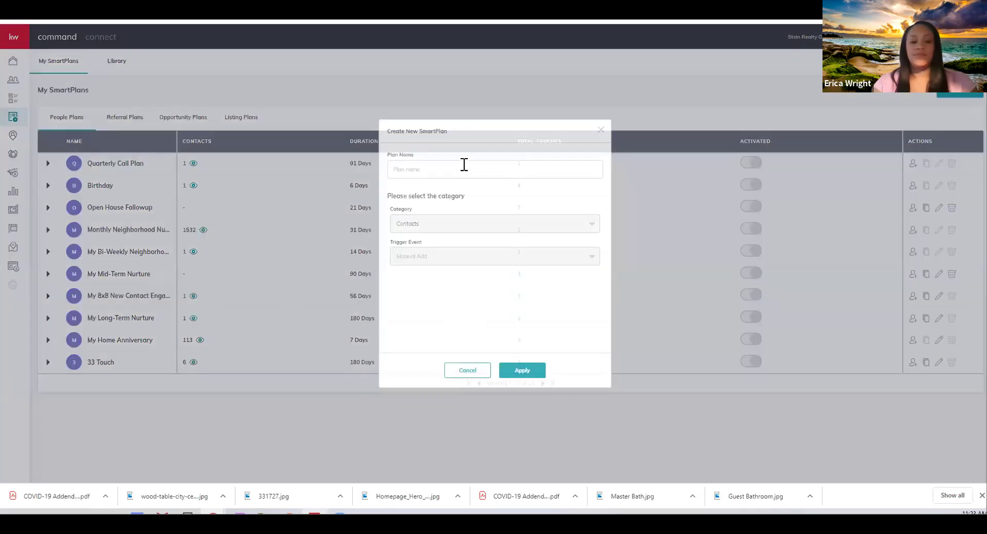
pyautogui.click(464, 165)
pyautogui.write('FB Smart PLan')
pyautogui.click(514, 372)
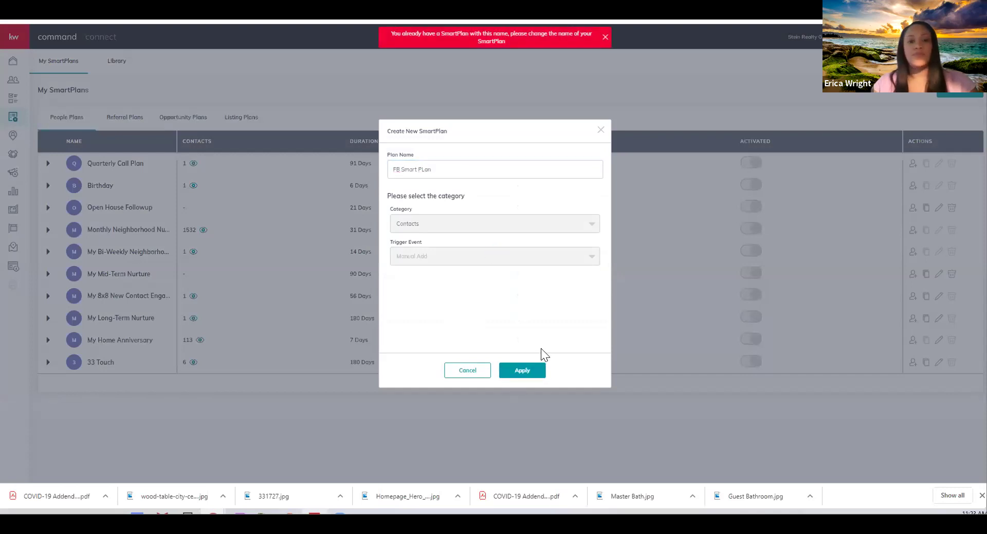
pyautogui.click(601, 130)
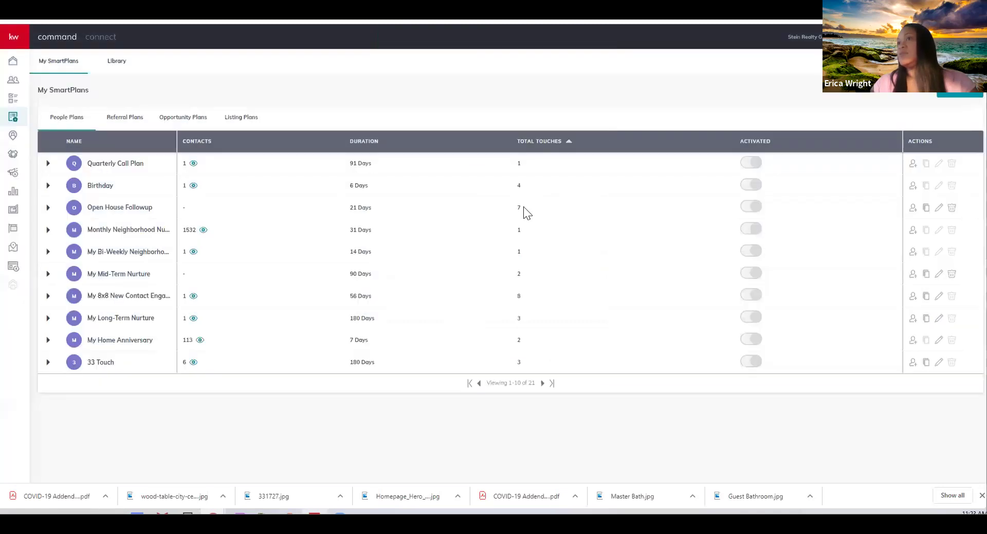
pyautogui.click(543, 384)
pyautogui.click(543, 384)
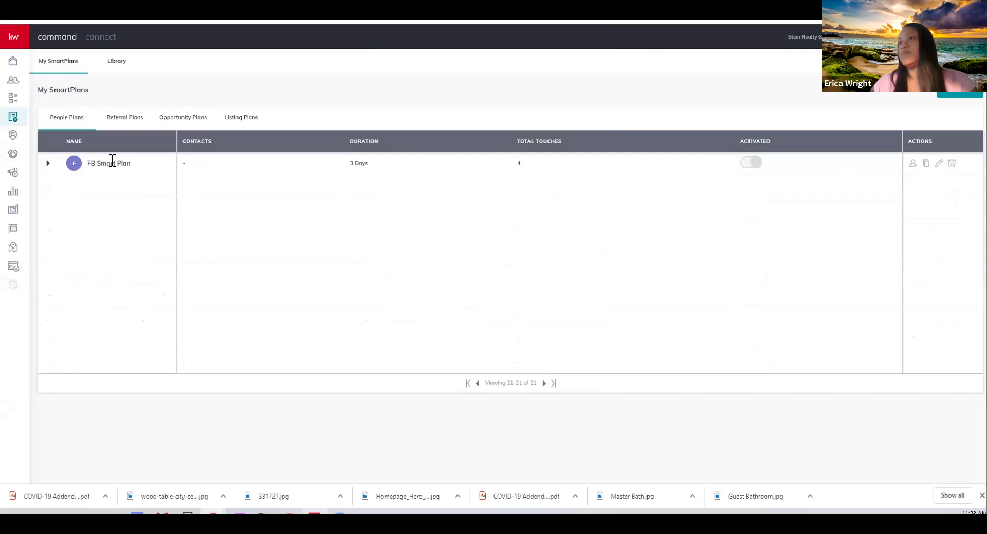
# Open FB Smart Plan in the editor and add a Day 3 Send Email step #9
pyautogui.click(938, 164)
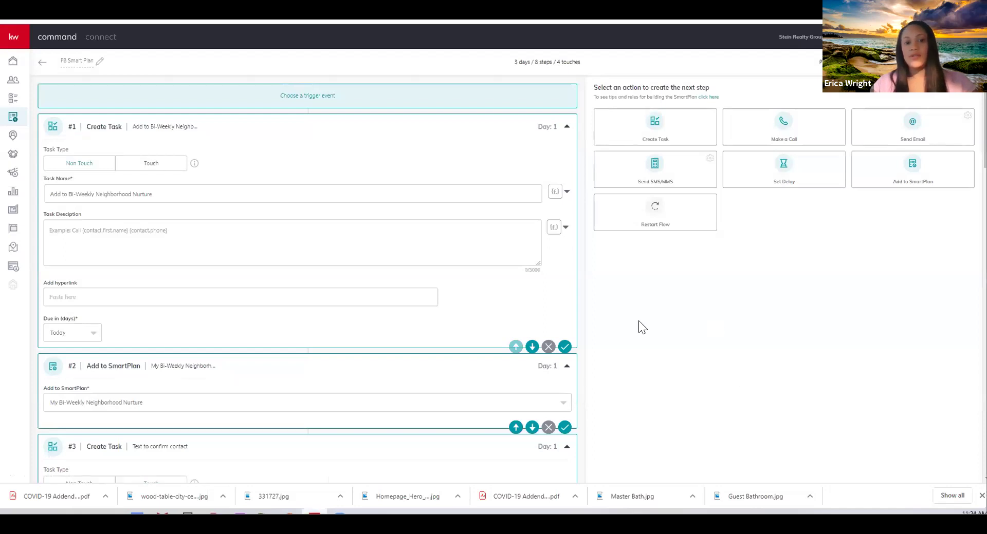
pyautogui.scroll(-8, 683, 277)
pyautogui.scroll(5, 751, 282)
pyautogui.scroll(3, 752, 282)
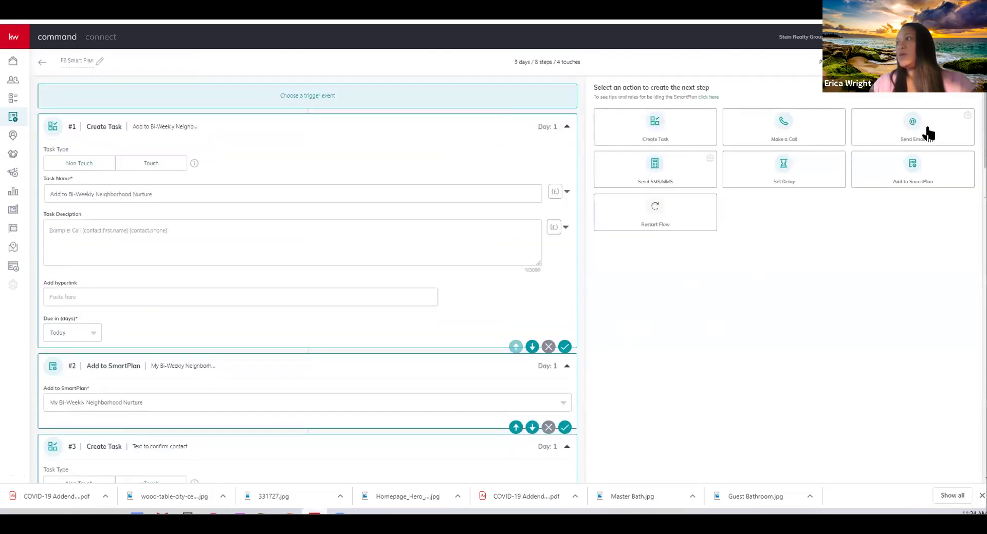
pyautogui.scroll(-20, 337, 380)
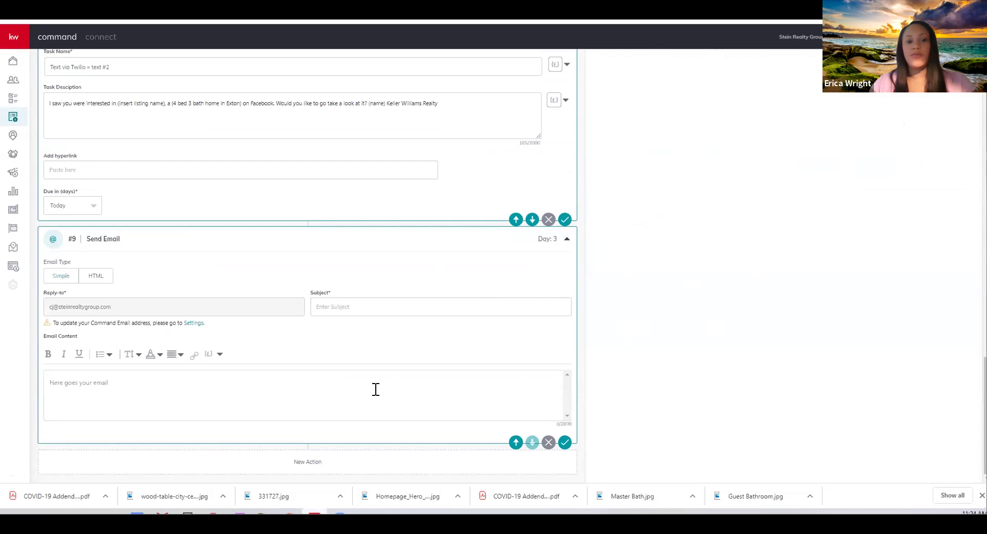
# Paste the email body and set the subject to 'Price Reductions in Chester County', fixing its spelling
pyautogui.write('Price Reductions or Open Houses that are similar to the home you looked at. Here\'s the email, "Hi (name), Here\'s home just like the one I met you at that reduced their price in the last 7 days. [include link] I\'m sure you\'re looking for the best deal you can. Do you want to see any of these homes in person?')
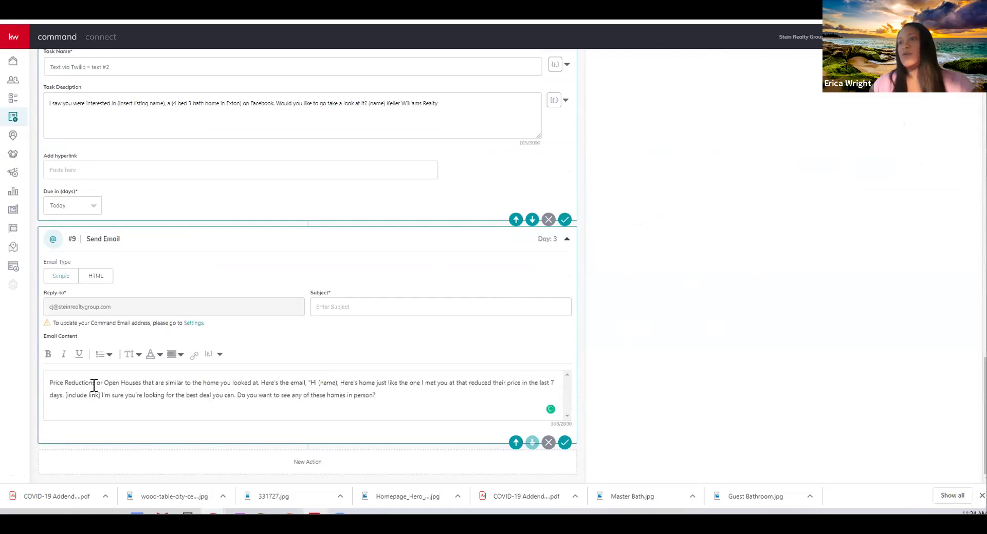
pyautogui.moveTo(100, 382); pyautogui.dragTo(57, 382)
pyautogui.hotkey('ctrl', 'c')
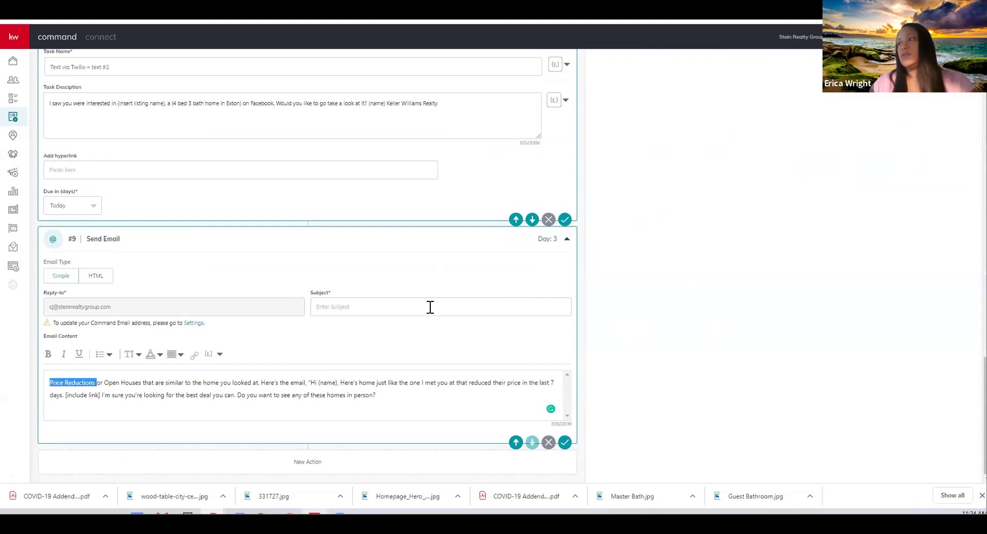
pyautogui.click(430, 307)
pyautogui.hotkey('ctrl', 'v')
pyautogui.write('in CHe')
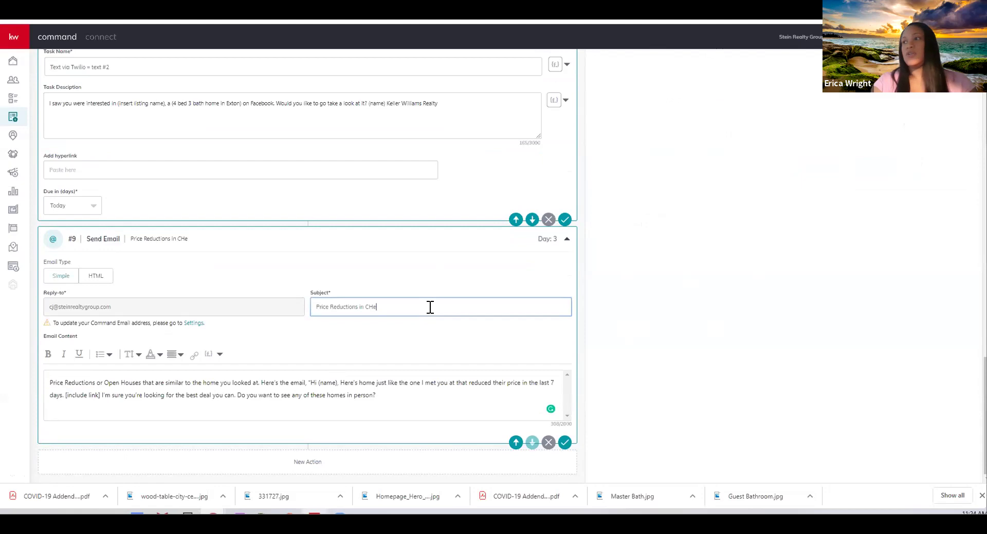
pyautogui.write('ster Counry')
pyautogui.press('BackSpace')
pyautogui.press('BackSpace')
pyautogui.write('ty')
pyautogui.click(375, 307)
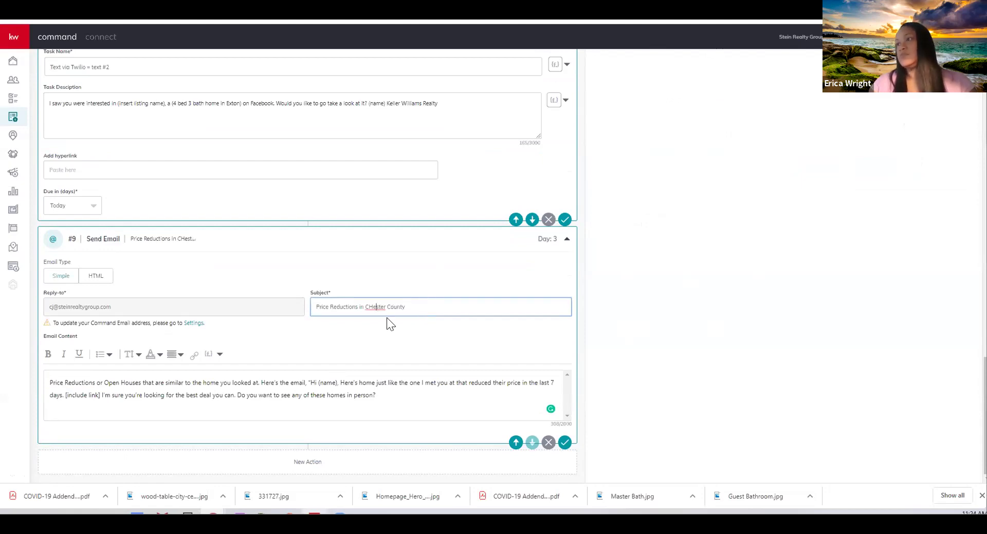
pyautogui.rightClick(380, 309)
pyautogui.click(387, 317)
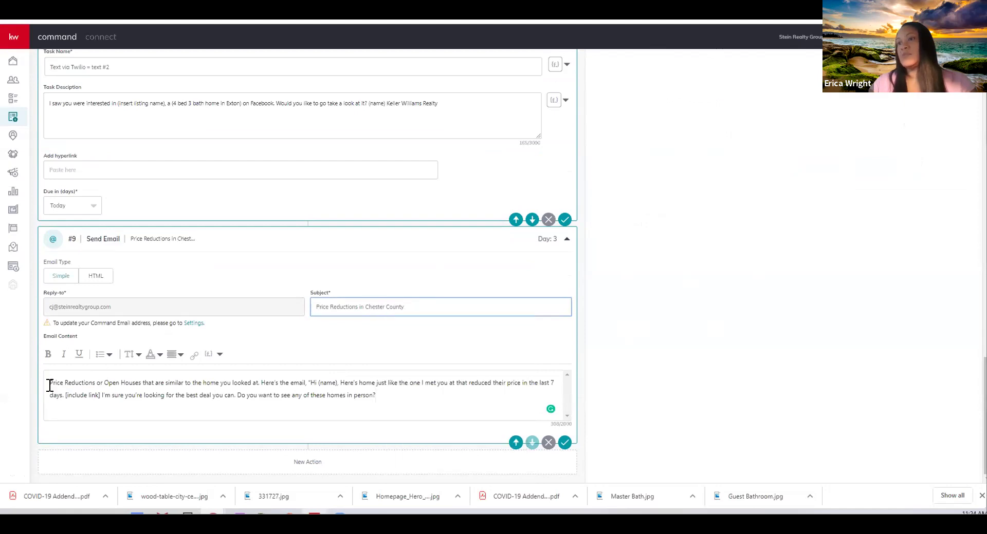
# Delete the opening instructions and replace (name) after Hi with the {contact.first.name} field
pyautogui.click(322, 385)
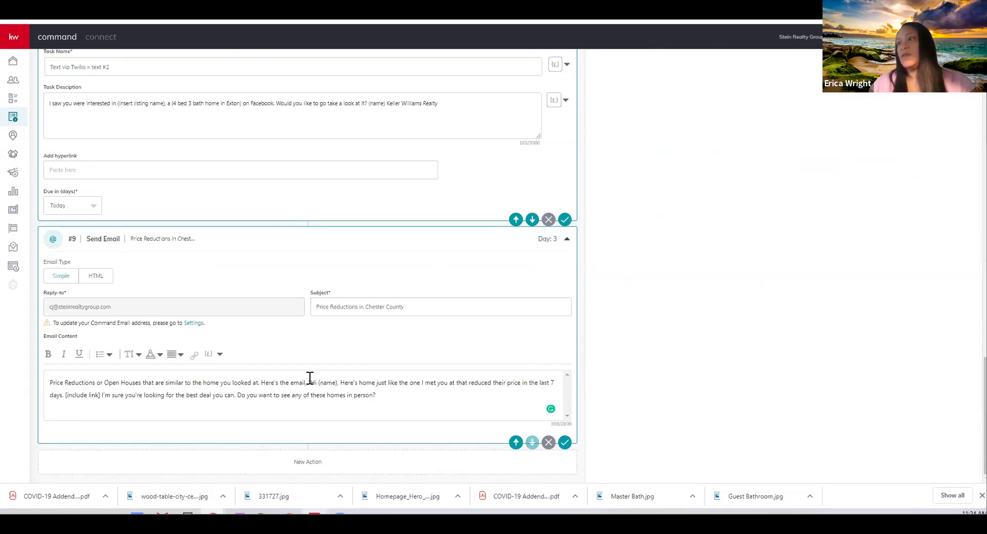
pyautogui.moveTo(309, 383); pyautogui.dragTo(13, 379)
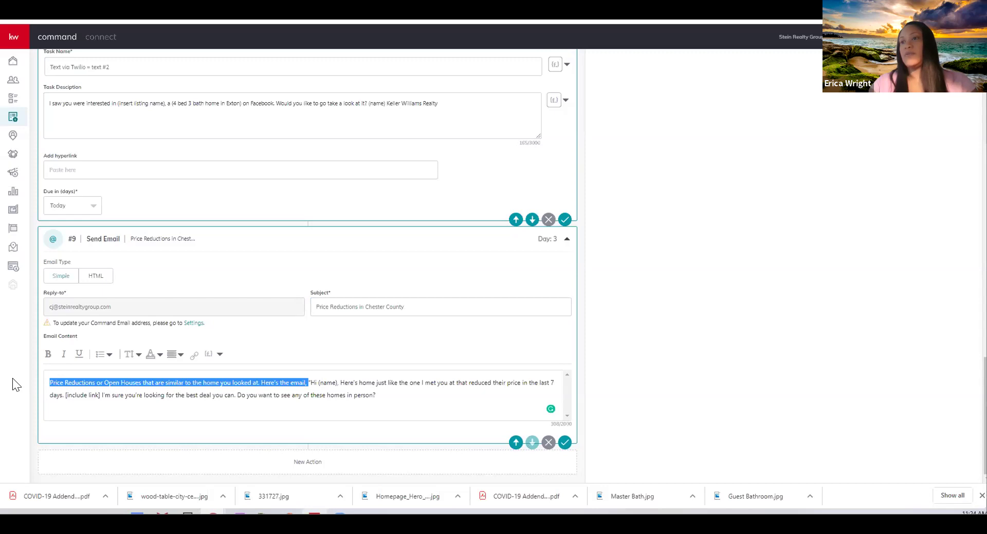
pyautogui.press('BackSpace')
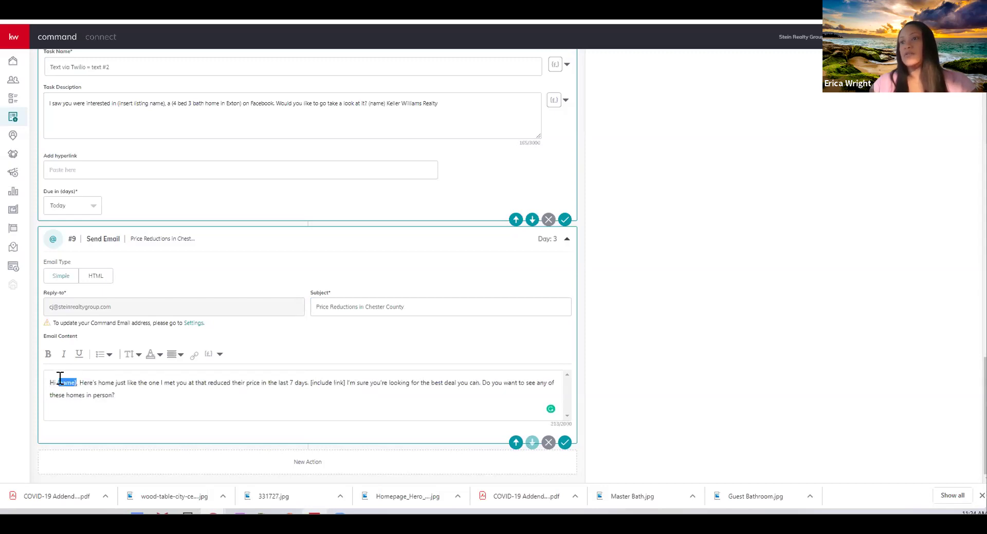
pyautogui.moveTo(77, 382); pyautogui.dragTo(55, 383)
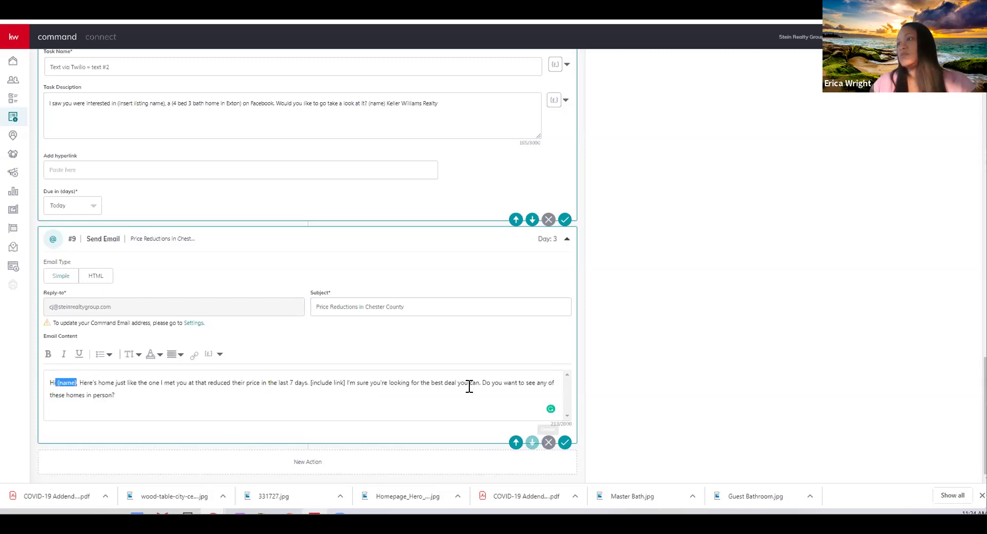
pyautogui.click(205, 356)
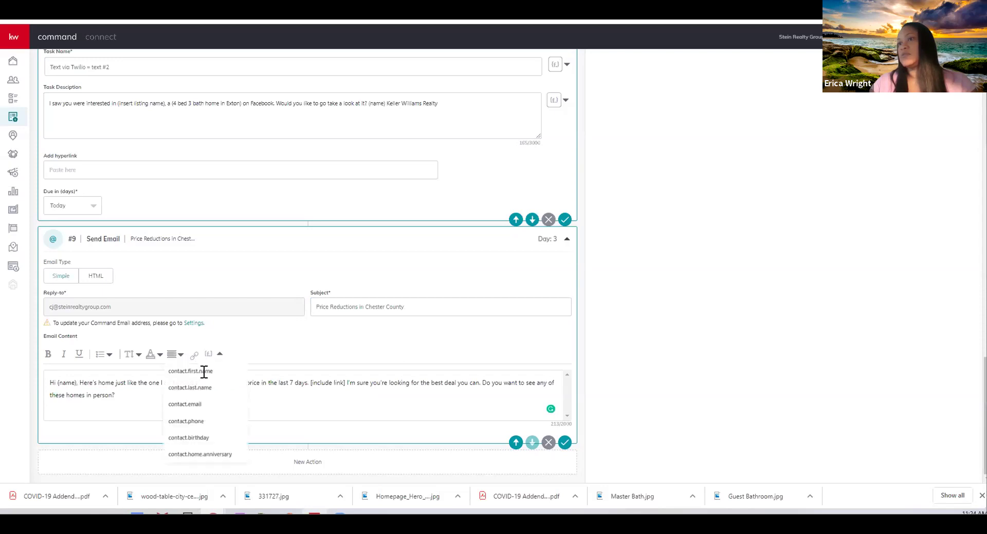
pyautogui.click(203, 371)
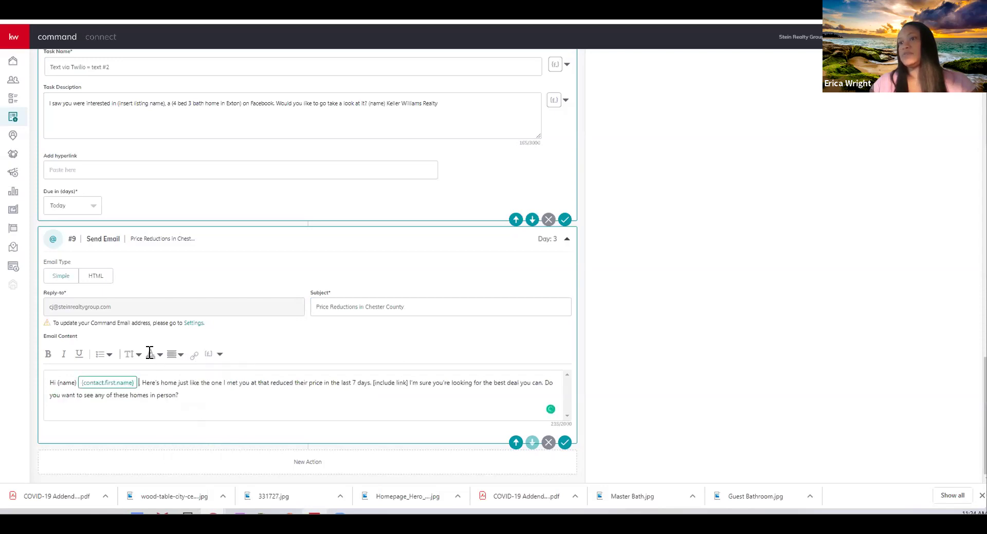
pyautogui.press('BackSpace')
pyautogui.press('BackSpace')
pyautogui.press('BackSpace')
pyautogui.press('BackSpace')
pyautogui.press('BackSpace')
pyautogui.press('BackSpace')
pyautogui.press('BackSpace')
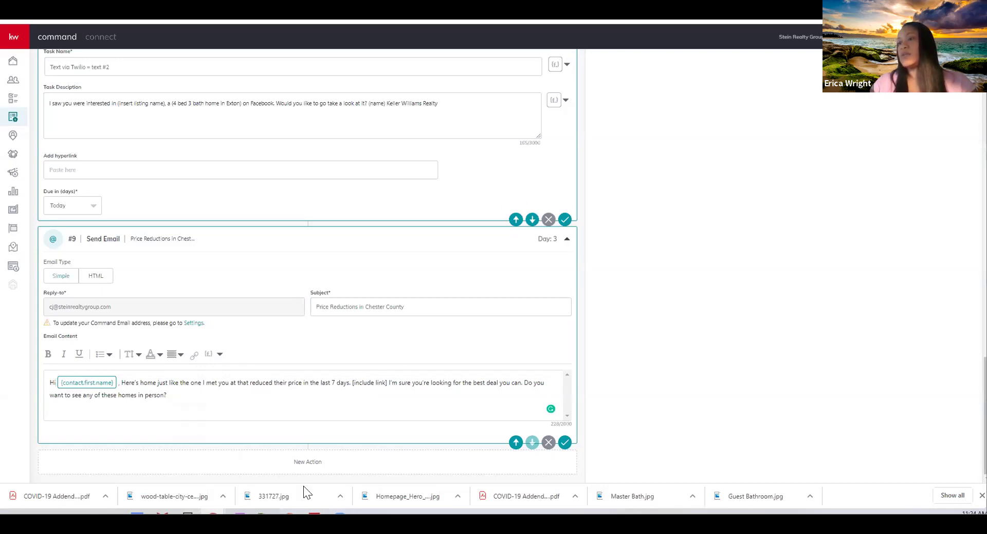
# After checking the listings map, select [include link] and open its link popup with the title cleared
pyautogui.moveTo(213, 513)
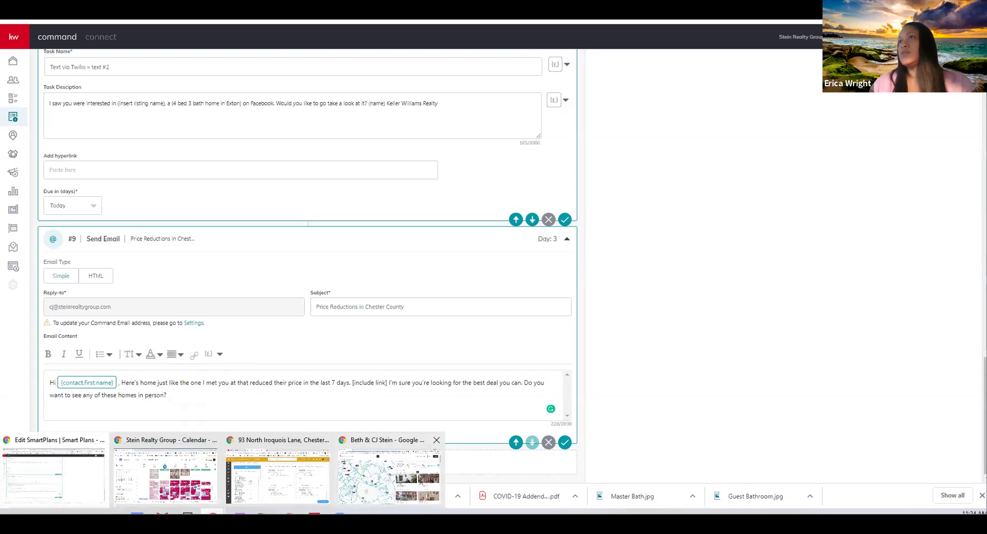
pyautogui.click(389, 475)
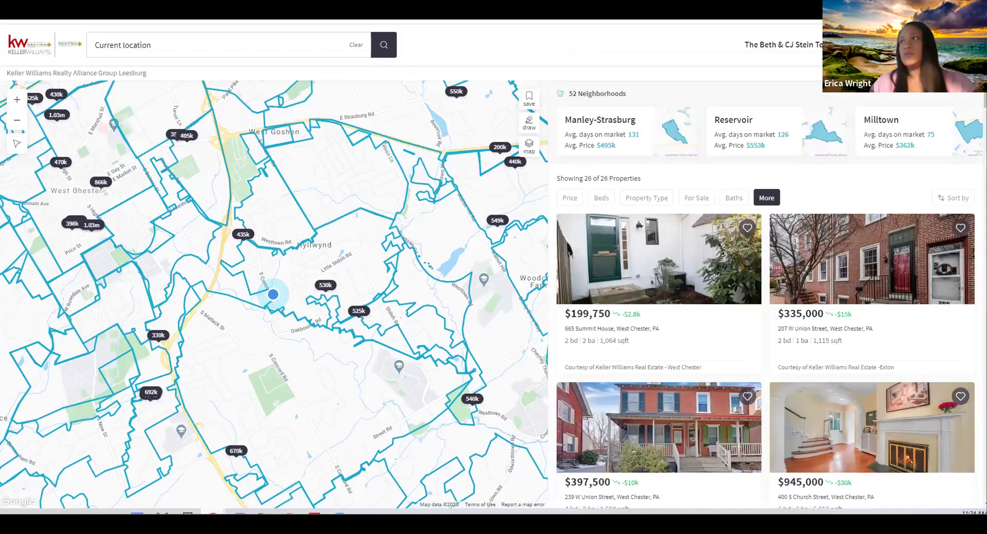
pyautogui.hotkey('alt', 'Tab')
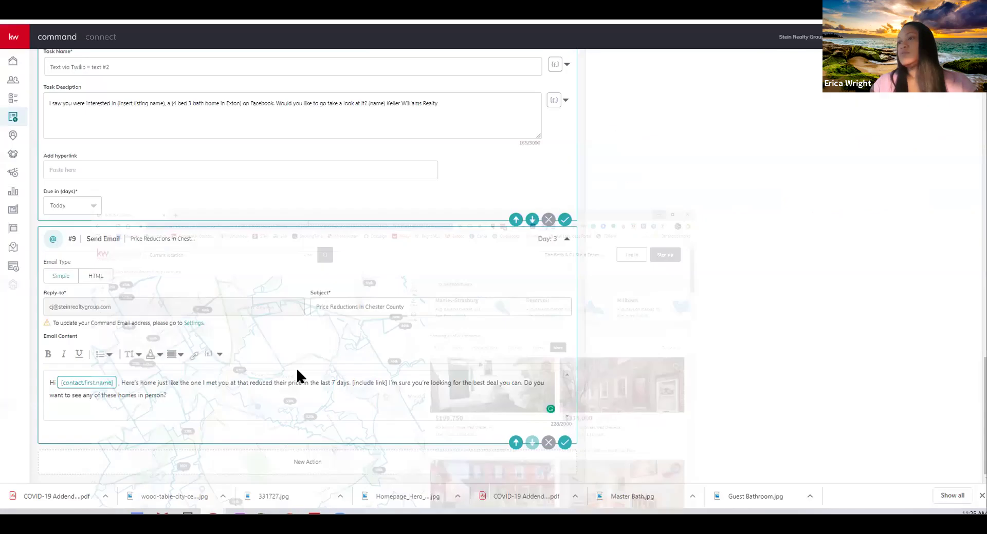
pyautogui.moveTo(388, 380); pyautogui.dragTo(352, 382)
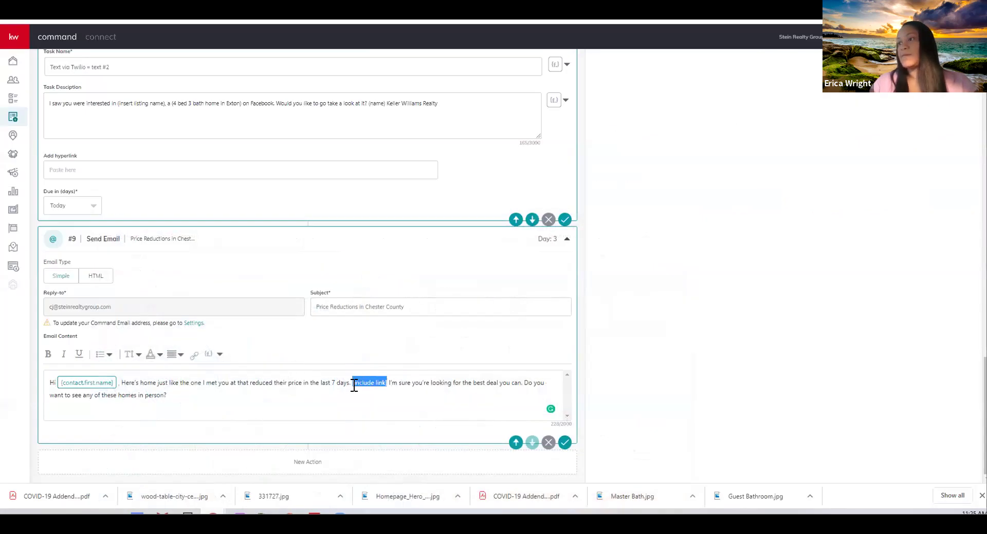
pyautogui.click(194, 355)
pyautogui.click(150, 377)
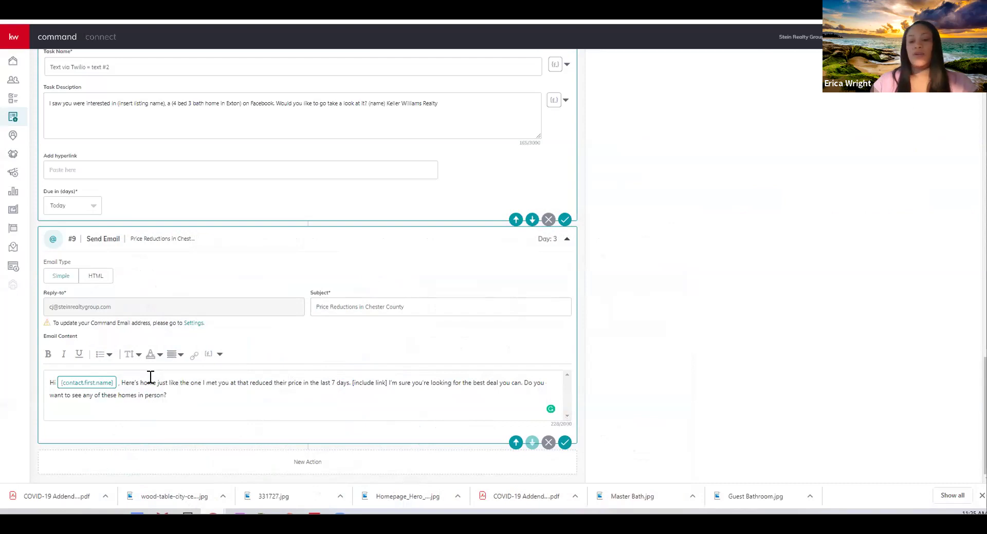
pyautogui.click(194, 355)
pyautogui.click(195, 384)
pyautogui.hotkey('ctrl', 'a')
pyautogui.press('BackSpace')
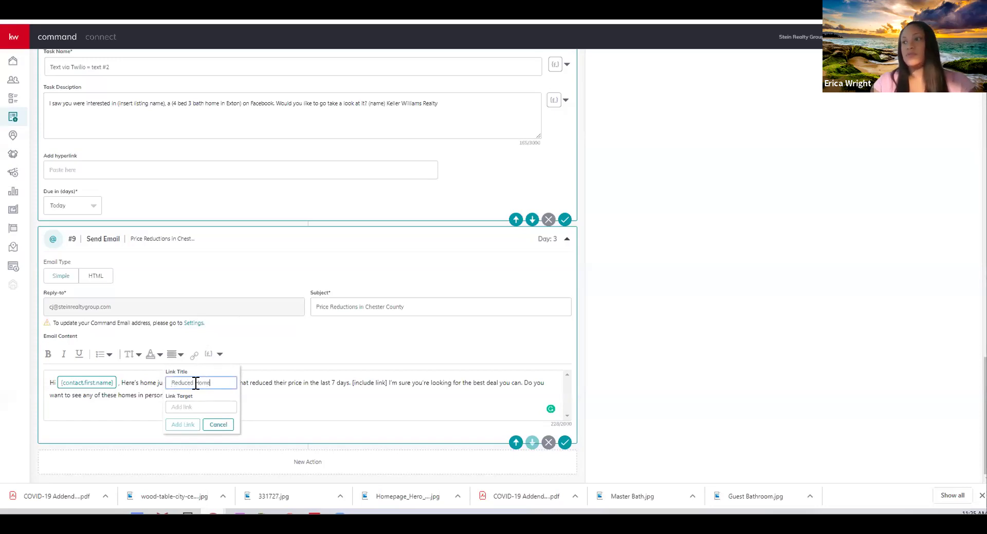
# Link [include link] to the listings search address, then delete that placeholder text
pyautogui.click(195, 407)
pyautogui.hotkey('ctrl', 'v')
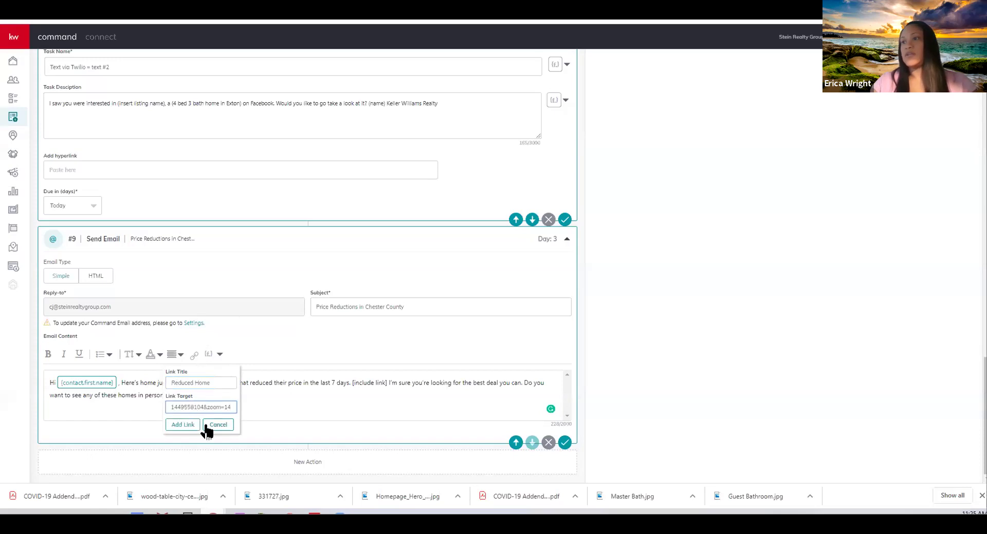
pyautogui.click(193, 425)
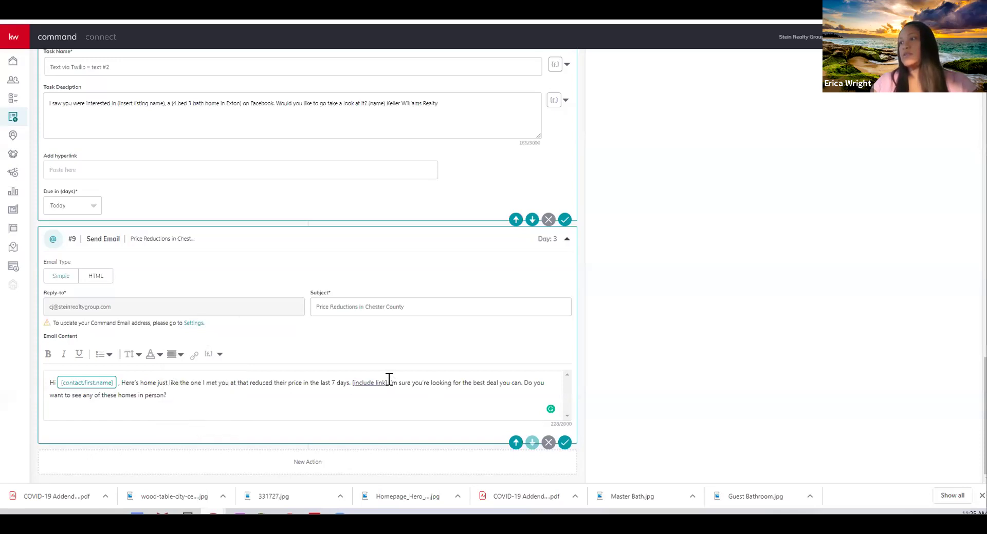
pyautogui.moveTo(386, 383); pyautogui.dragTo(351, 383)
pyautogui.press('BackSpace')
# Add a 'Reduced Homes' link pointing to the listings search address
pyautogui.click(194, 355)
pyautogui.click(202, 383)
pyautogui.write('Reduced Homes')
pyautogui.press('Tab')
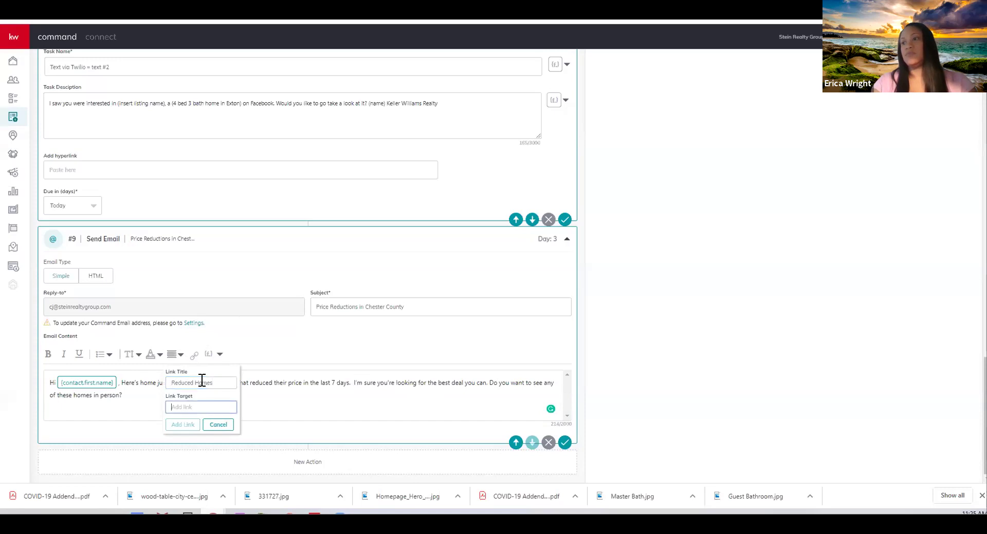
pyautogui.hotkey('ctrl', 'v')
pyautogui.click(181, 431)
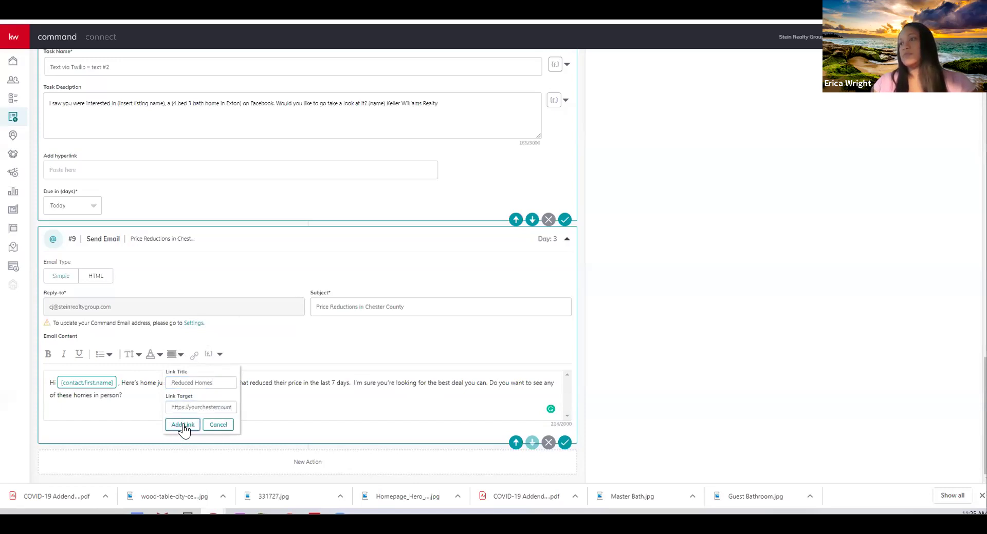
pyautogui.click(216, 385)
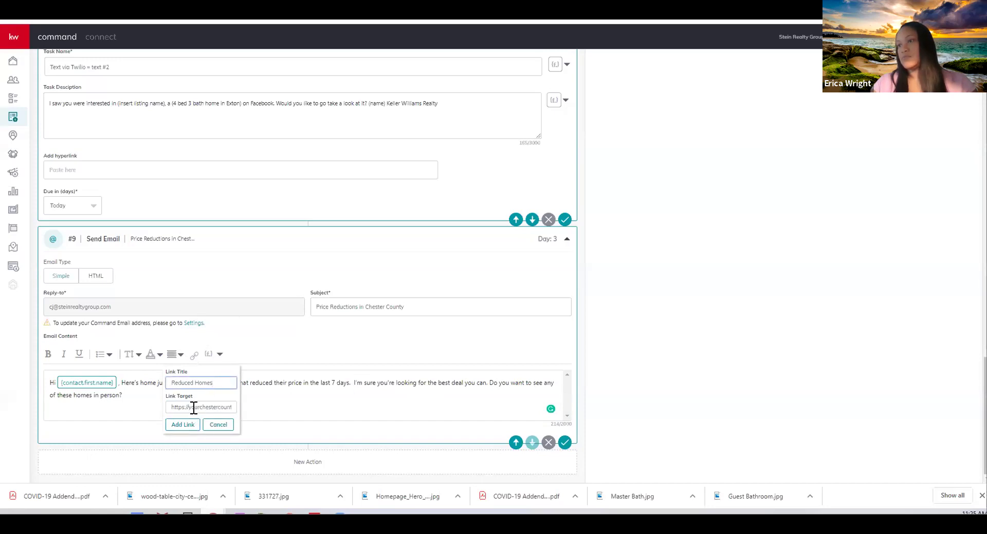
pyautogui.click(175, 407)
pyautogui.click(189, 427)
# Link the words '7 days' to the listings search page and save the email step
pyautogui.click(348, 382)
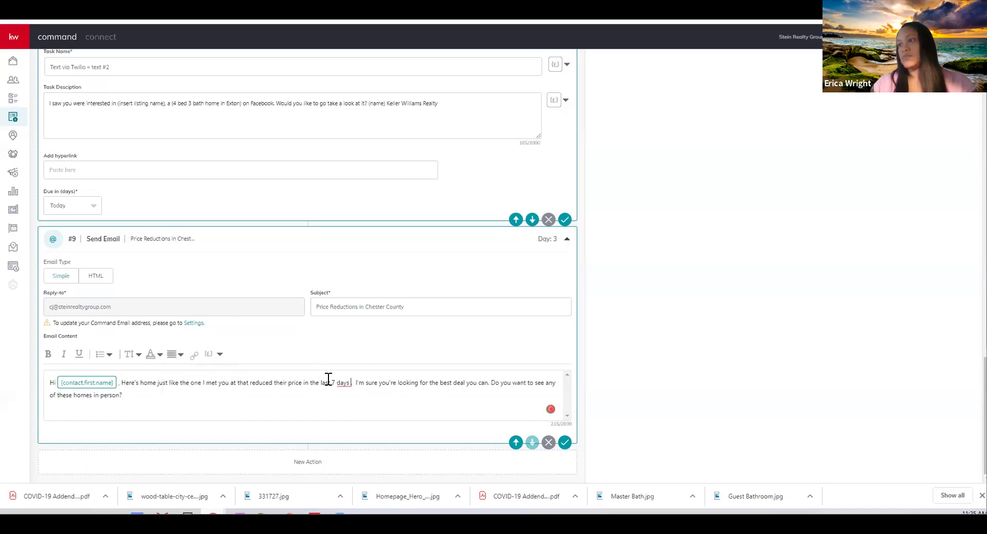
pyautogui.moveTo(331, 383); pyautogui.dragTo(350, 384)
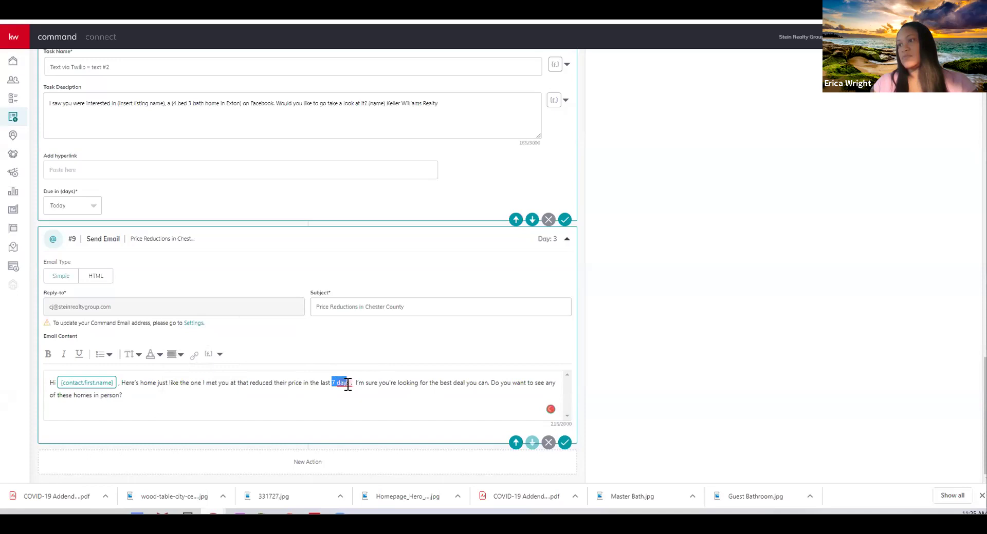
pyautogui.click(194, 355)
pyautogui.click(192, 406)
pyautogui.hotkey('ctrl', 'v')
pyautogui.click(182, 425)
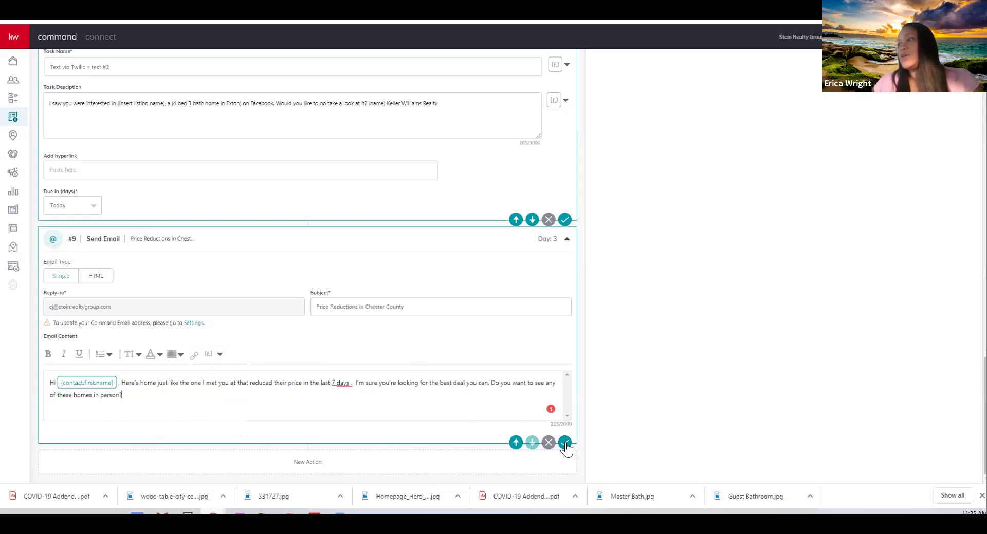
pyautogui.click(578, 416)
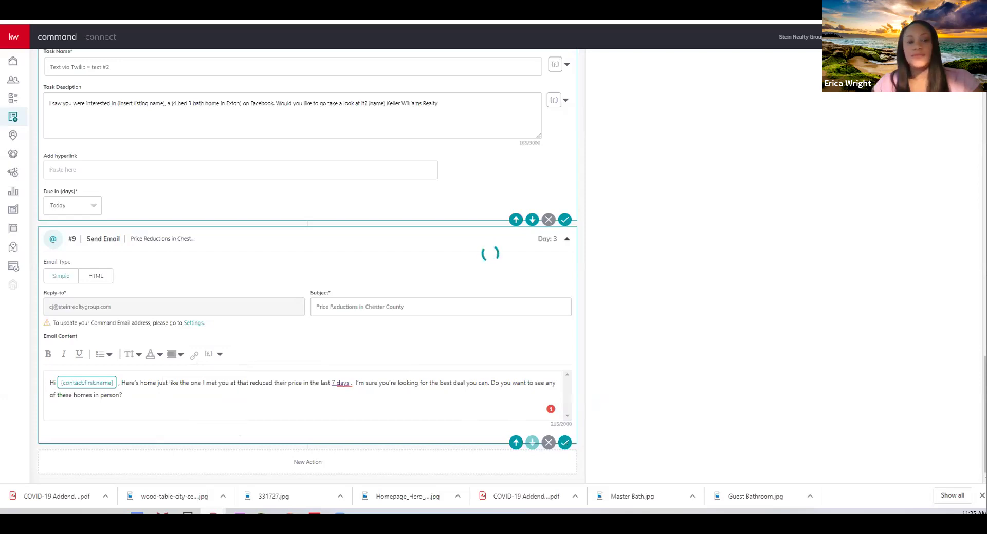
# Check the empty step #10, then bring the FB Follow Up Campaign PDF up maximized
pyautogui.scroll(15, 906, 253)
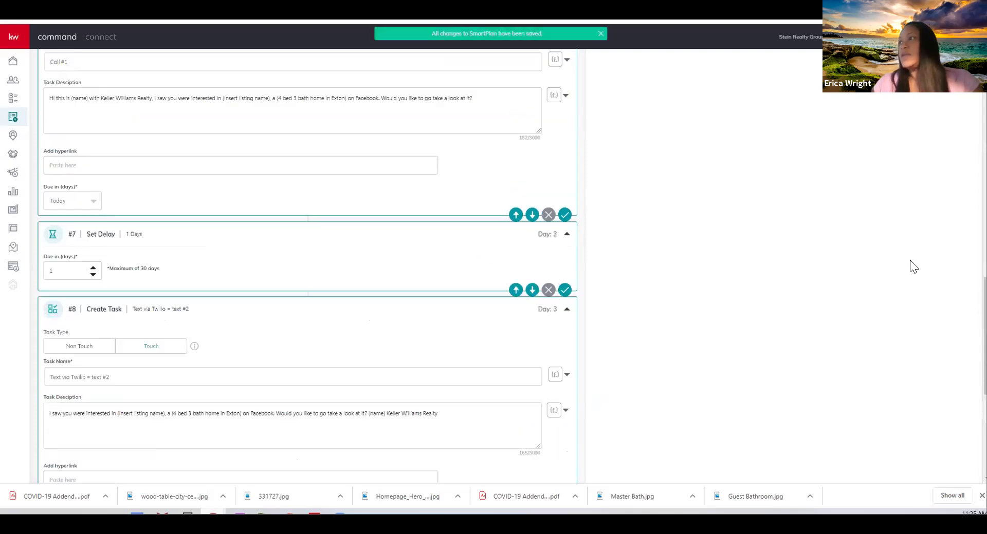
pyautogui.scroll(3, 905, 254)
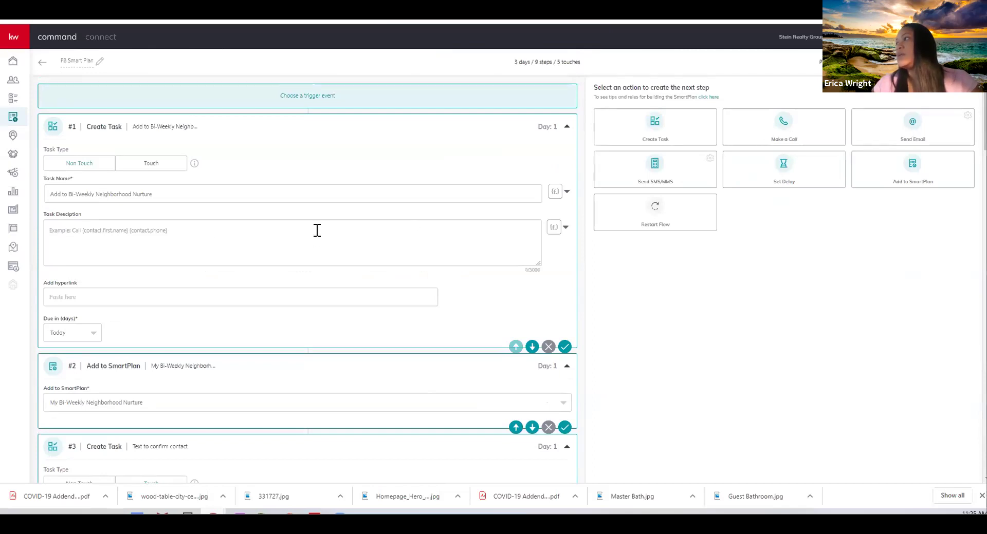
pyautogui.scroll(-10, 414, 291)
pyautogui.scroll(-10, 414, 291)
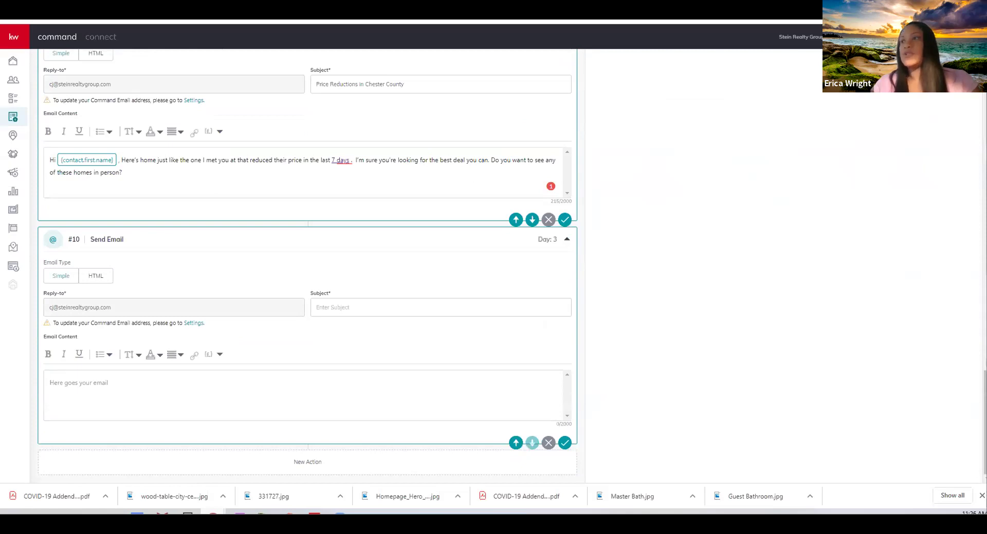
pyautogui.hotkey('alt', 'Tab')
pyautogui.click(747, 70)
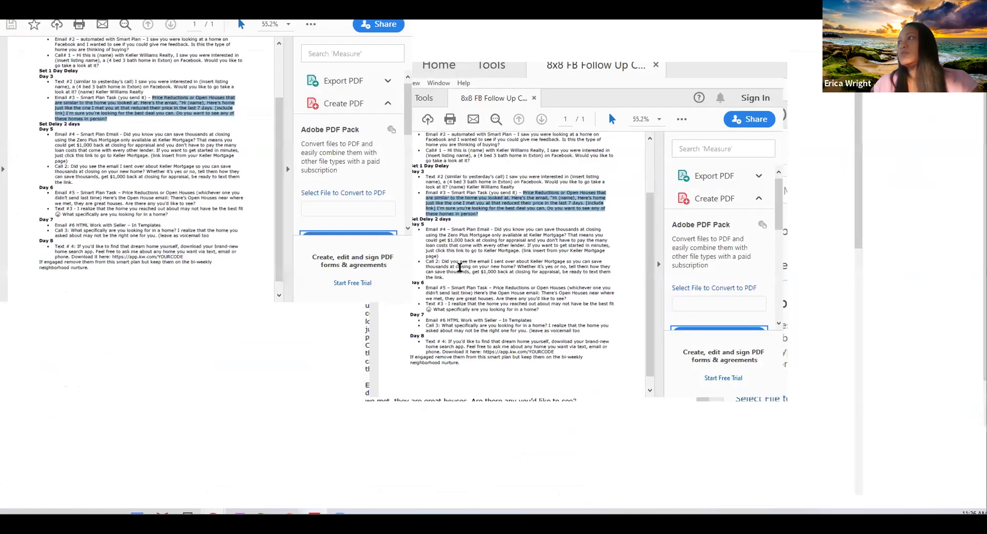
# Find the Day 7 'HTML Work with Seller – In Templates' note in the PDF, then return to KW Command
pyautogui.scroll(-7, 462, 278)
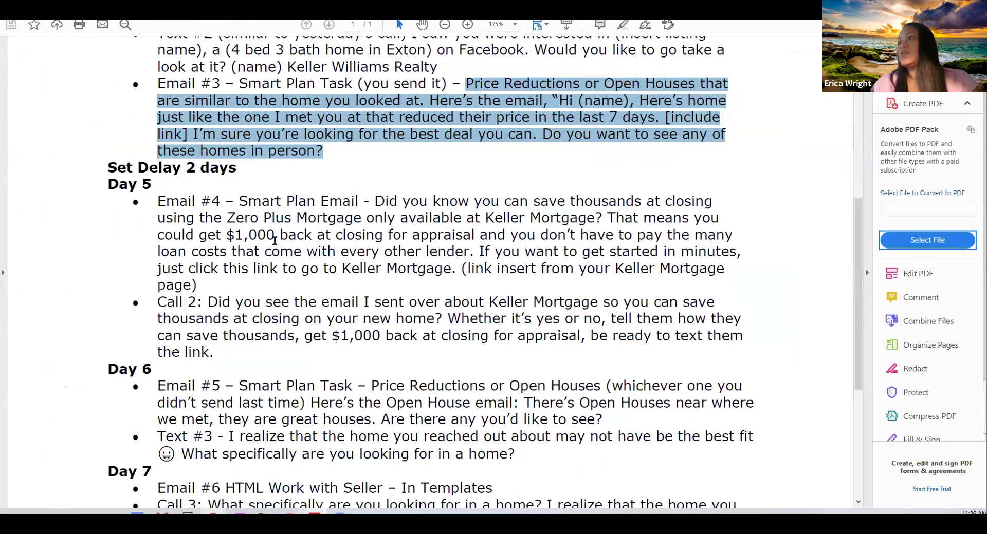
pyautogui.moveTo(241, 237); pyautogui.dragTo(454, 233)
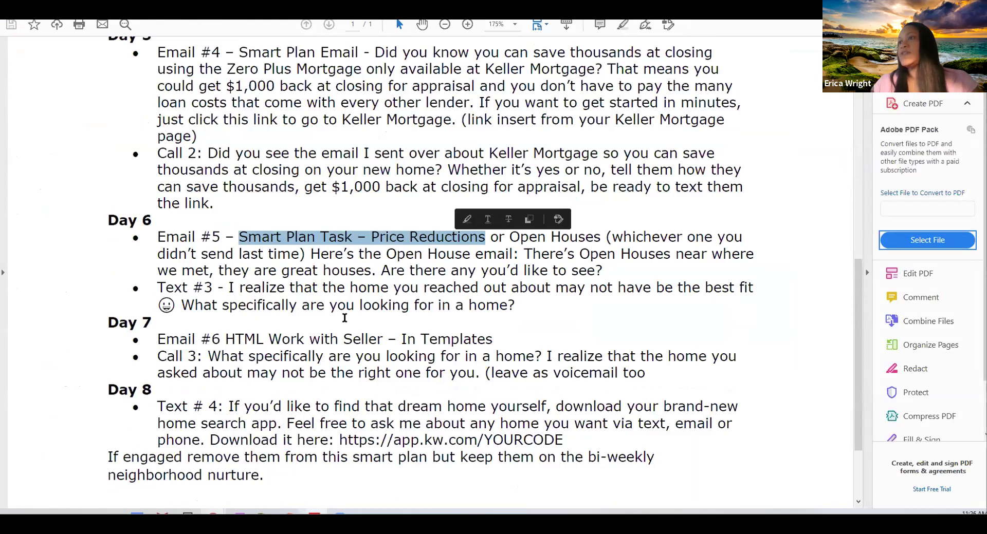
pyautogui.moveTo(226, 339); pyautogui.dragTo(470, 325)
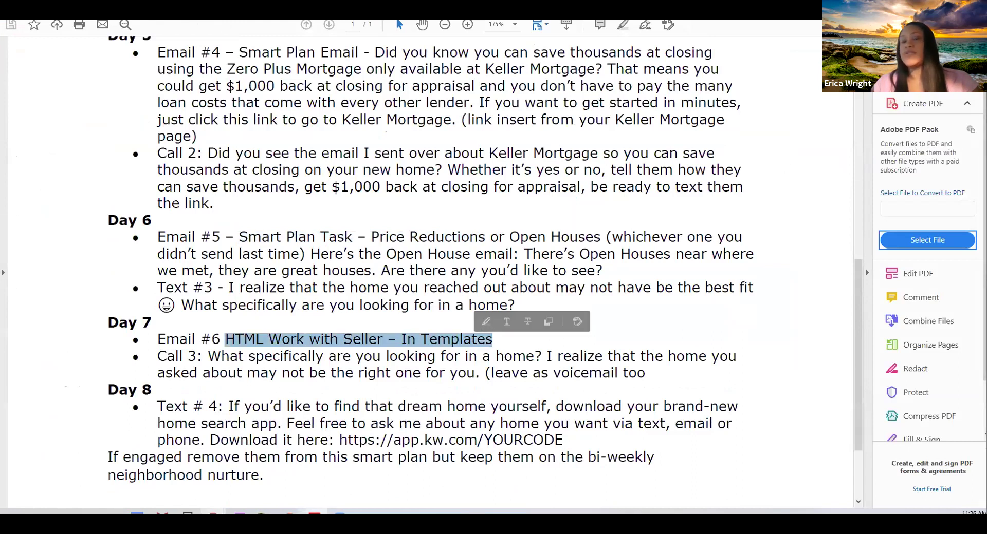
pyautogui.hotkey('alt', 'Tab')
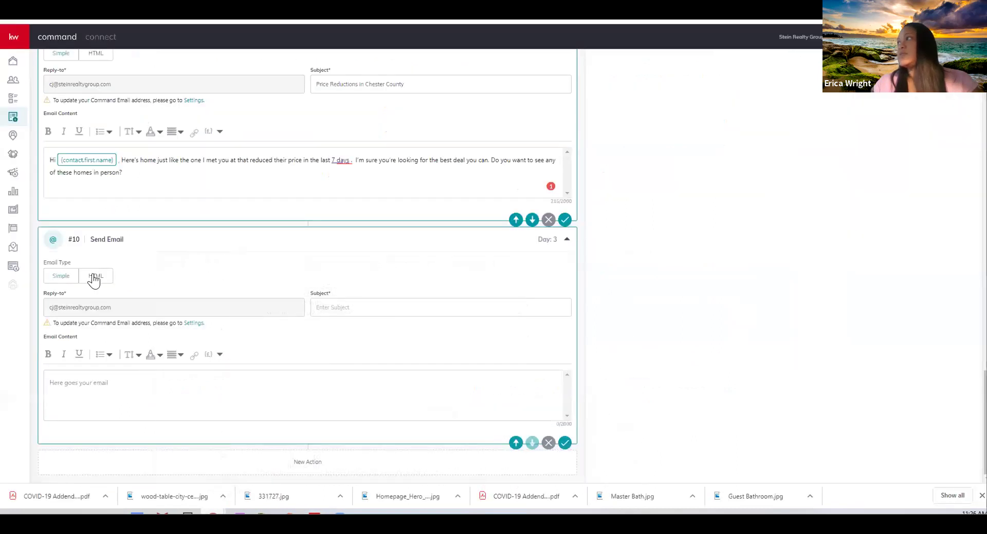
# Make step #10 an HTML email using the Work With Me - Seller library template
pyautogui.click(96, 277)
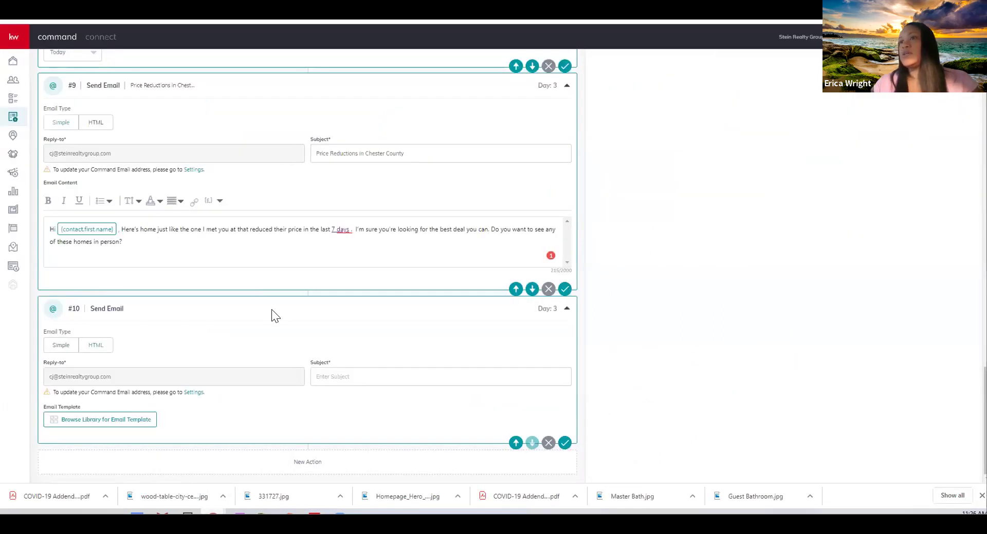
pyautogui.click(111, 421)
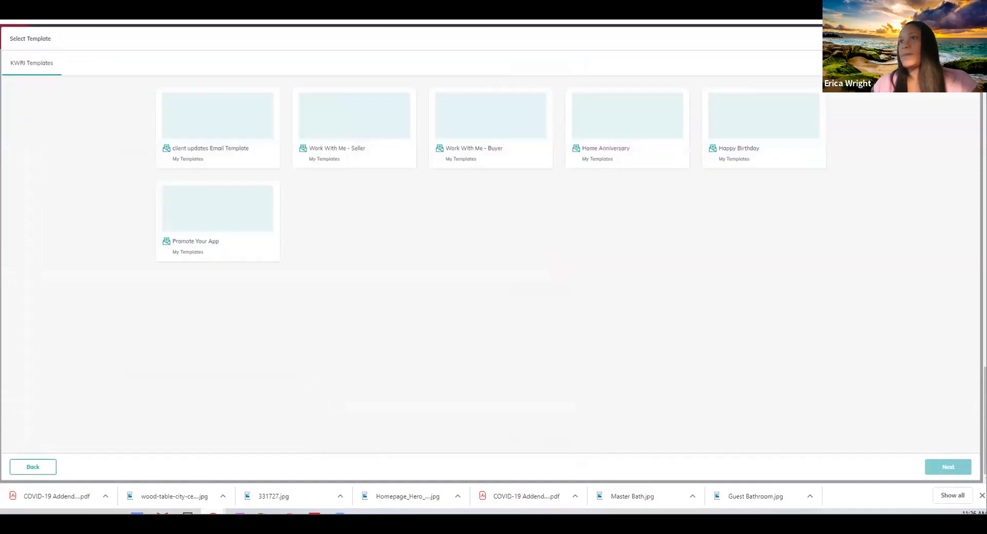
pyautogui.click(357, 131)
pyautogui.click(948, 467)
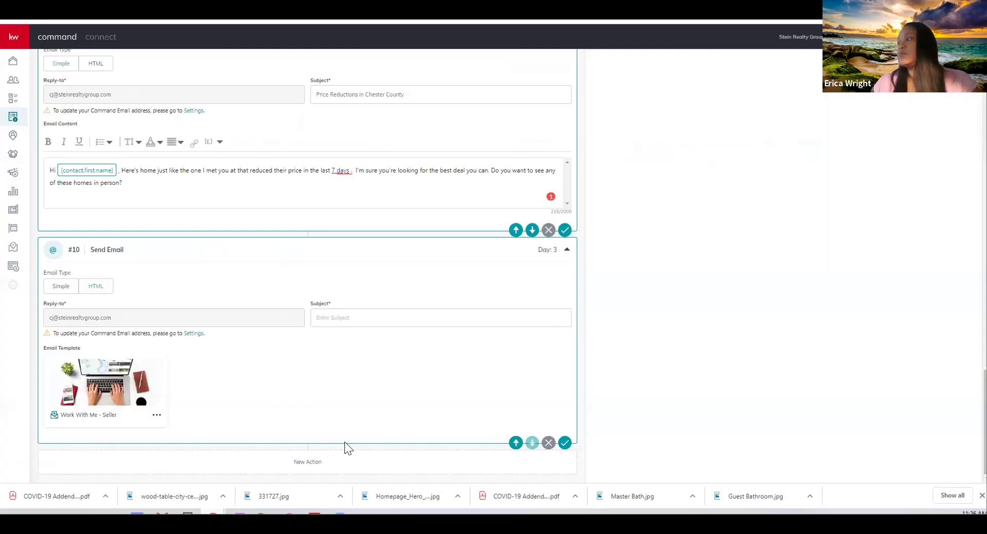
# Preview the Work With Me - Seller email, then close the preview
pyautogui.click(158, 420)
pyautogui.click(132, 434)
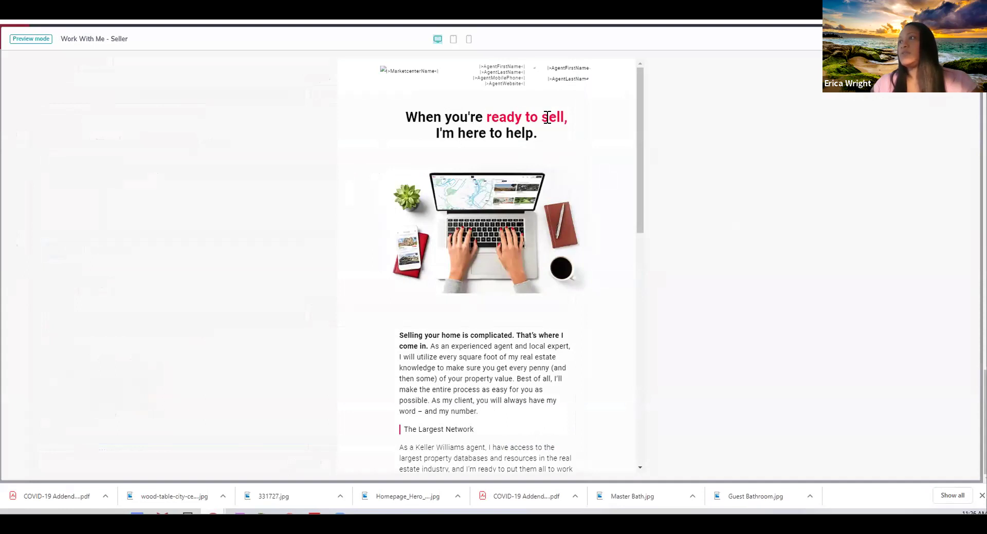
pyautogui.scroll(-8, 554, 147)
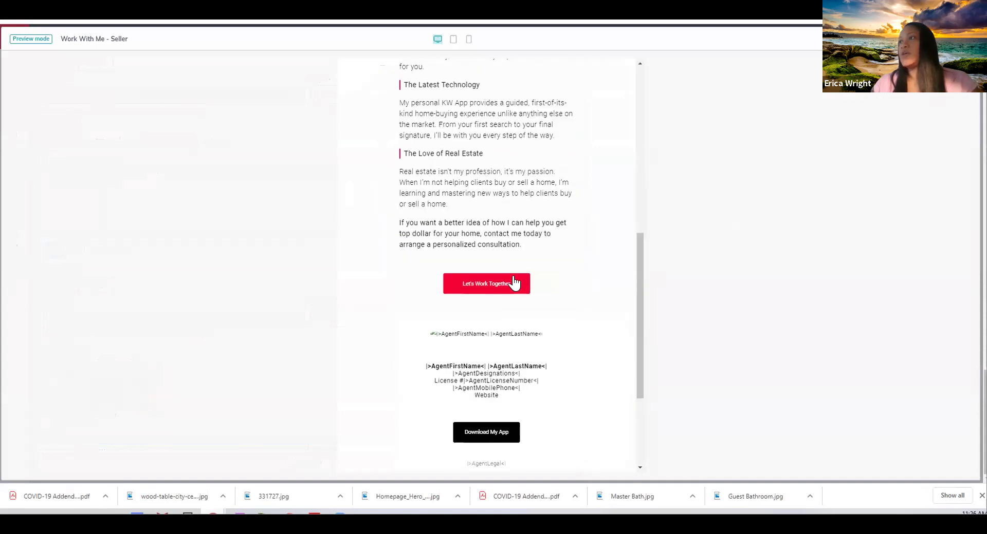
pyautogui.scroll(-3, 515, 329)
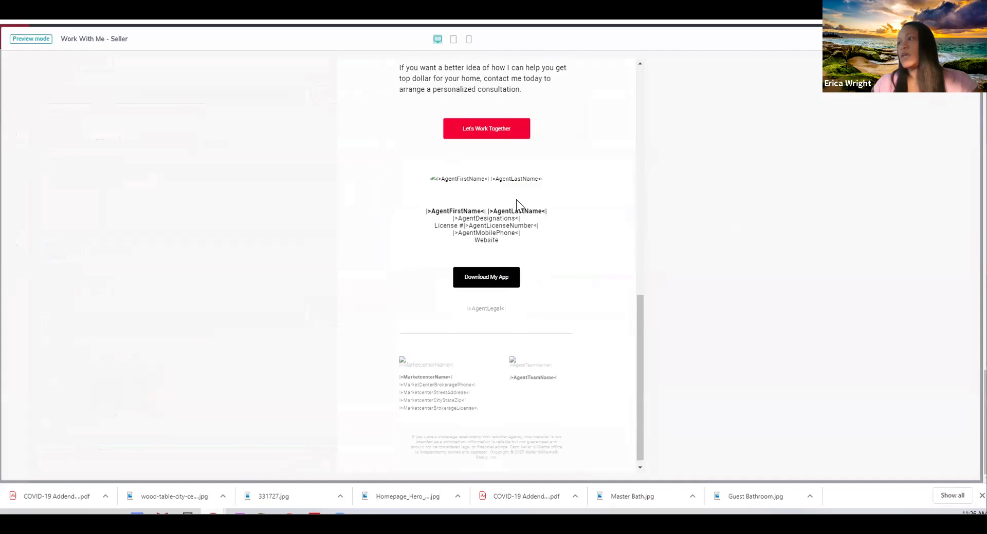
pyautogui.scroll(5, 516, 199)
pyautogui.scroll(6, 468, 179)
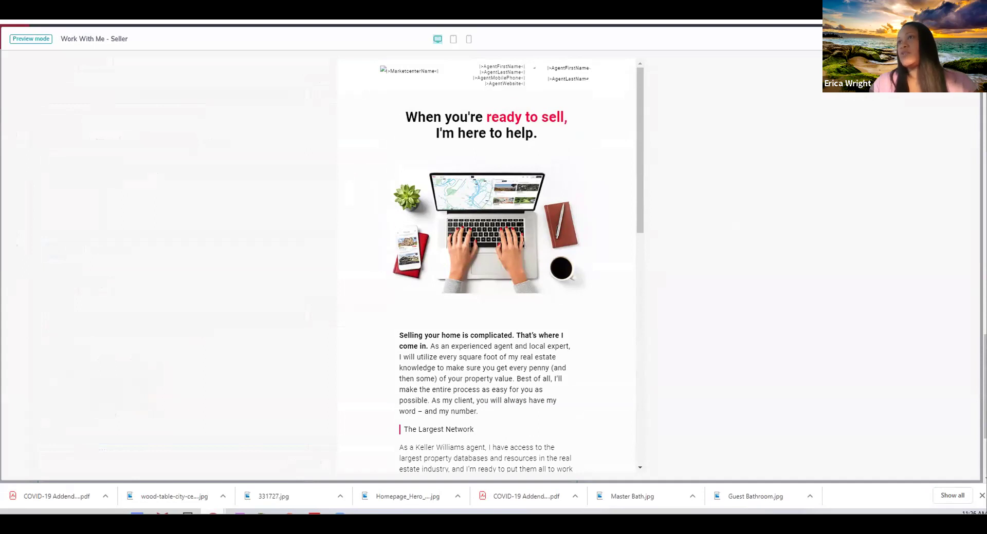
pyautogui.press('Escape')
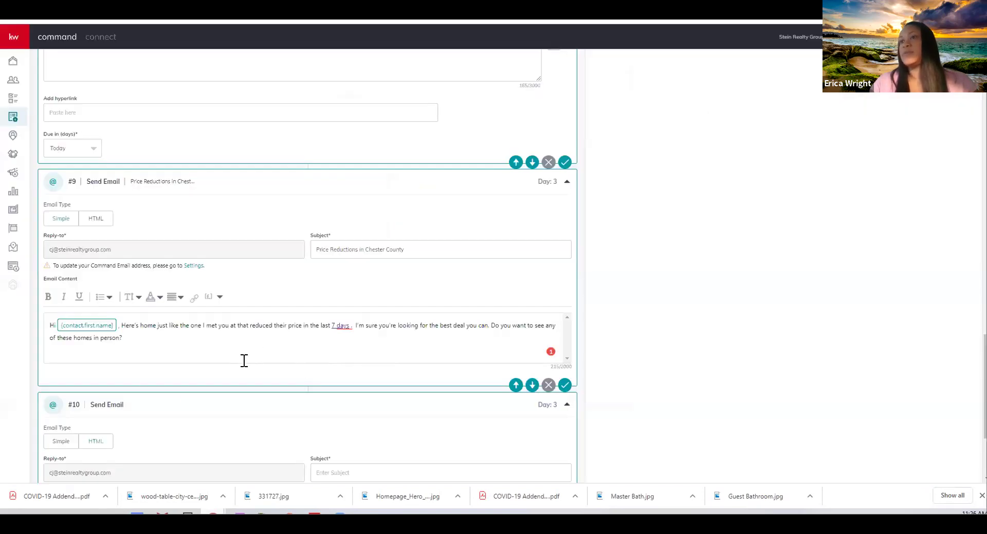
pyautogui.scroll(-3, 244, 361)
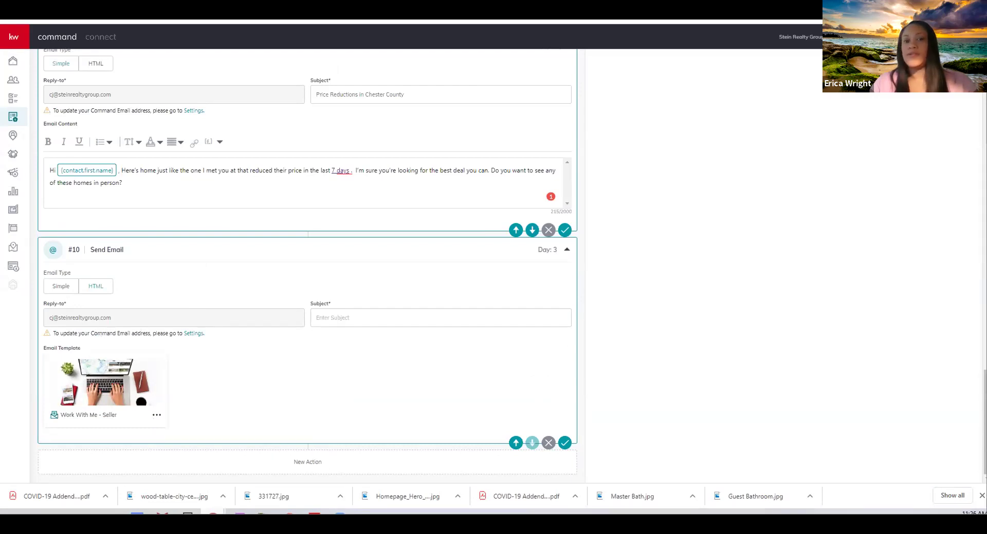
# Glance at the follow-up PDF, then try saving step #10 without a subject
pyautogui.click(341, 481)
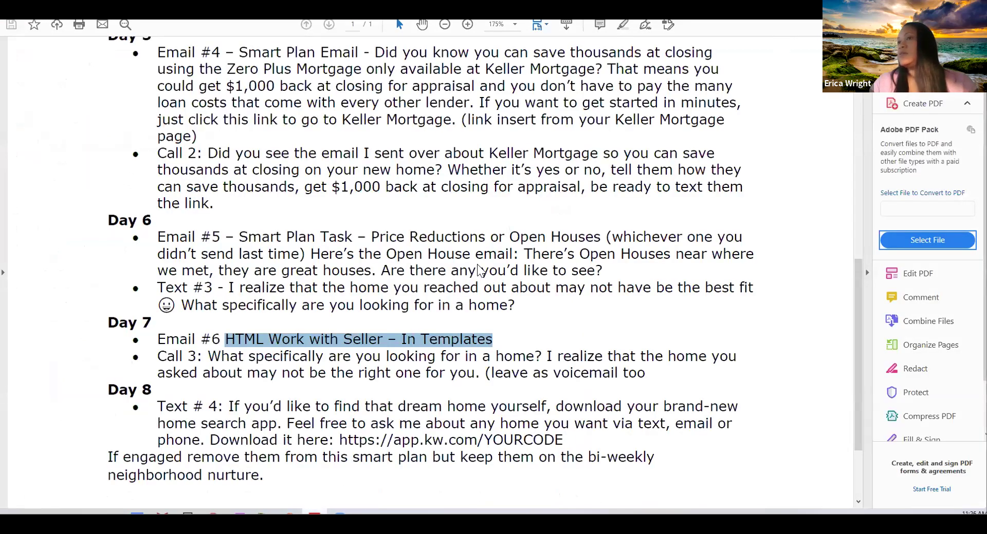
pyautogui.hotkey('alt', 'Tab')
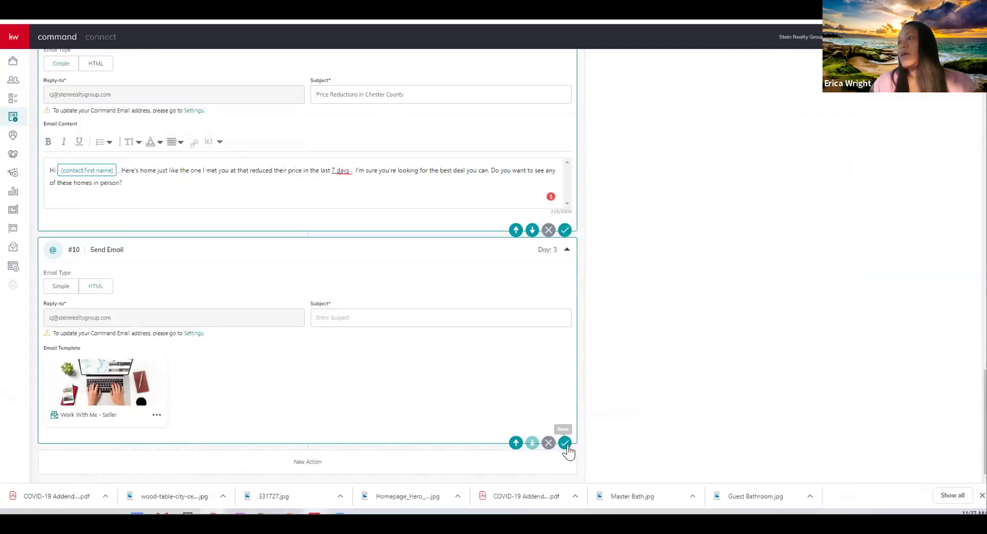
pyautogui.click(564, 443)
pyautogui.scroll(5, 766, 352)
pyautogui.scroll(-5, 657, 347)
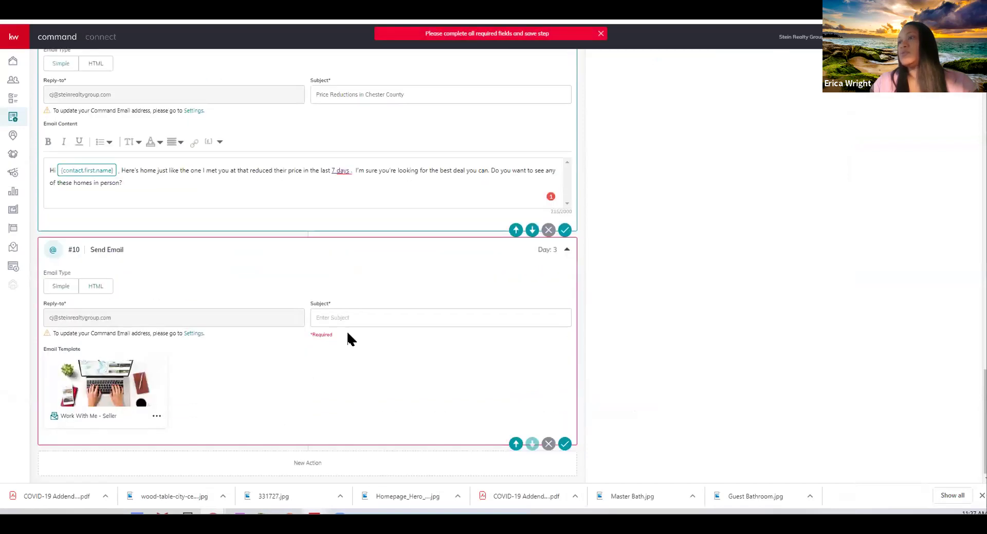
# Enter 'Hom' as step #10's subject, save it, dismiss the error, and return to the PDF
pyautogui.click(342, 308)
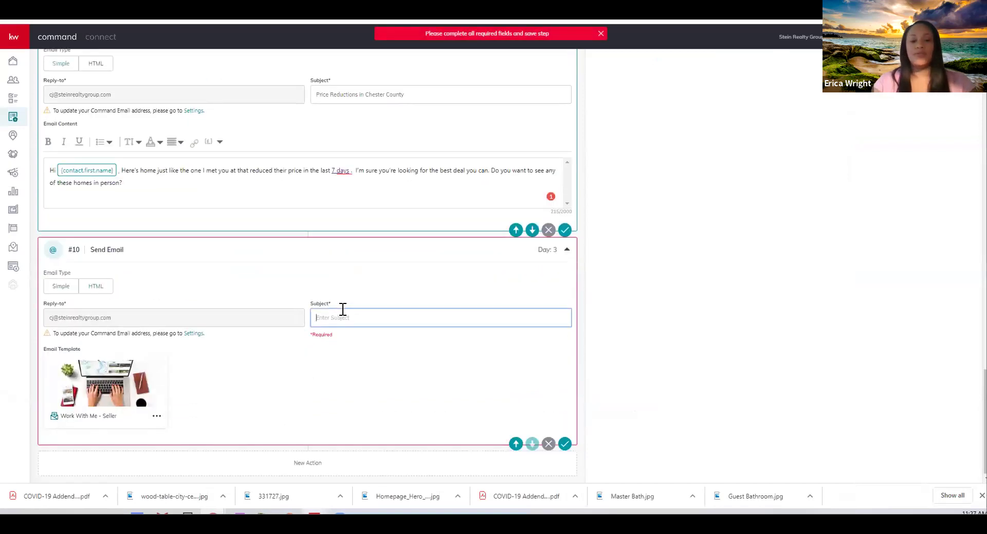
pyautogui.write('Homes for Sale')
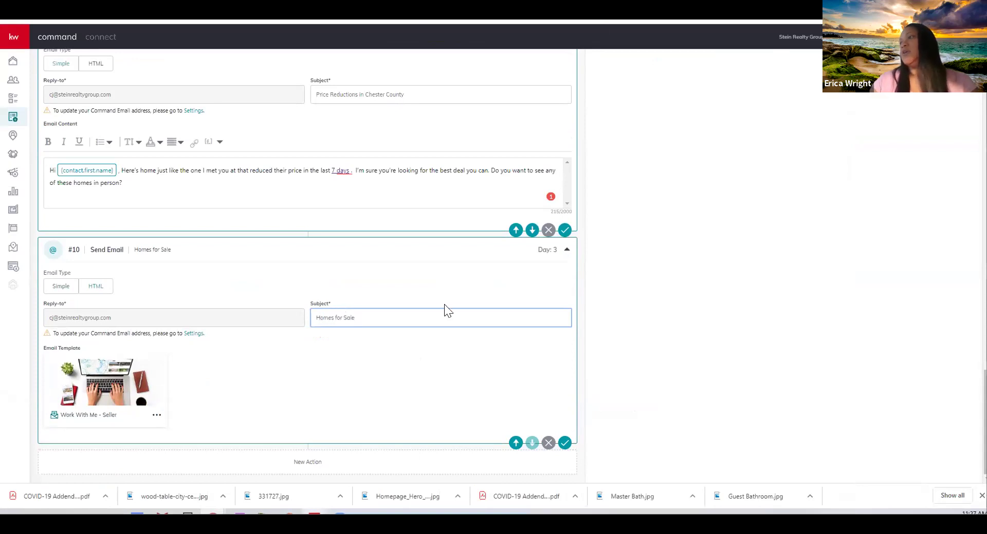
pyautogui.click(565, 443)
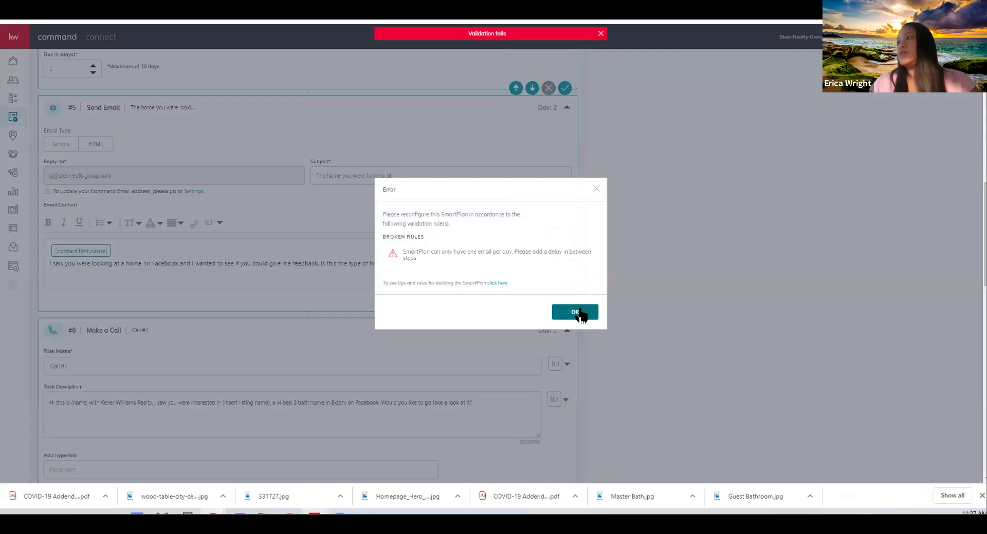
pyautogui.click(576, 312)
pyautogui.scroll(10, 781, 196)
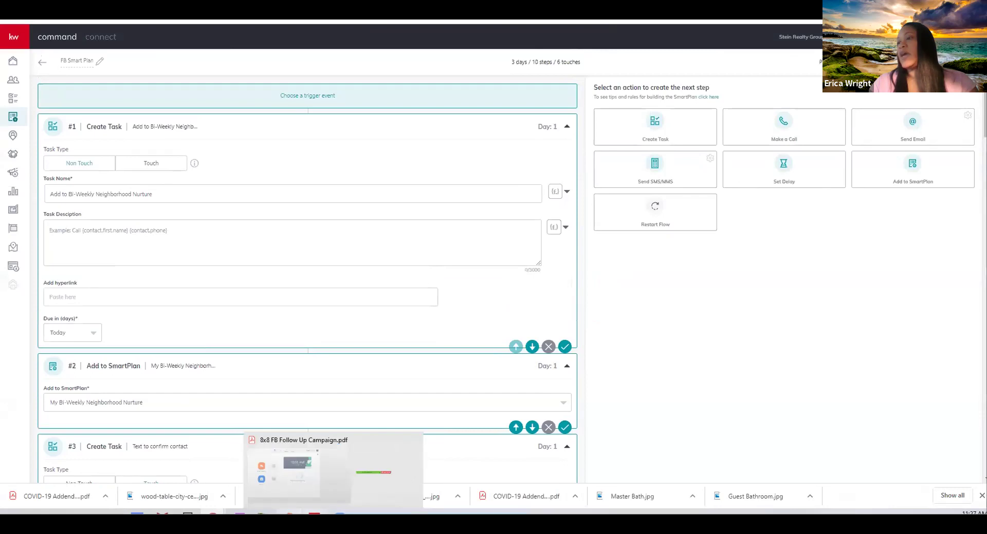
pyautogui.click(315, 473)
# Review the PDF's final follow-up days, back up to Day 7, then return to the 10-step FB Smart Plan
pyautogui.scroll(-3, 432, 257)
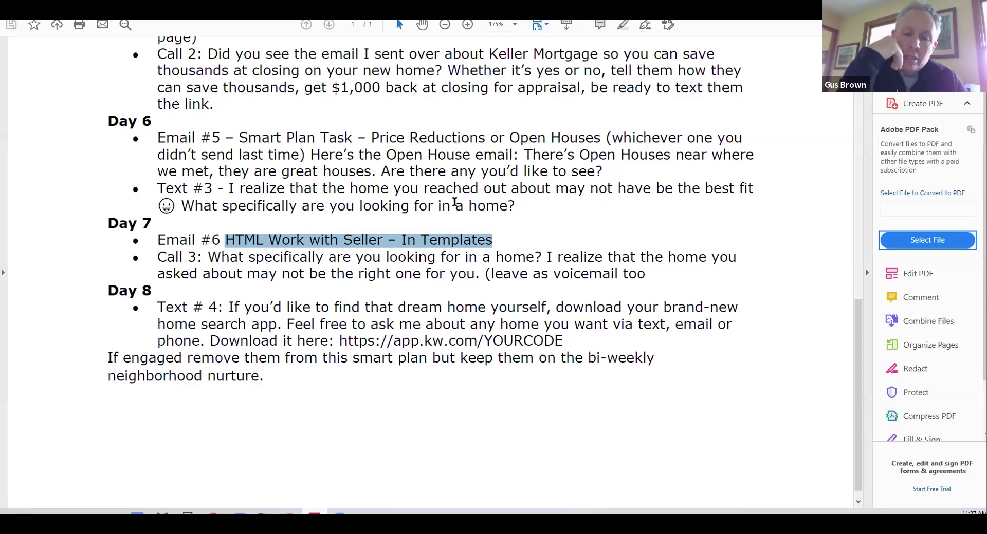
pyautogui.scroll(3, 455, 202)
pyautogui.hotkey('alt', 'Tab')
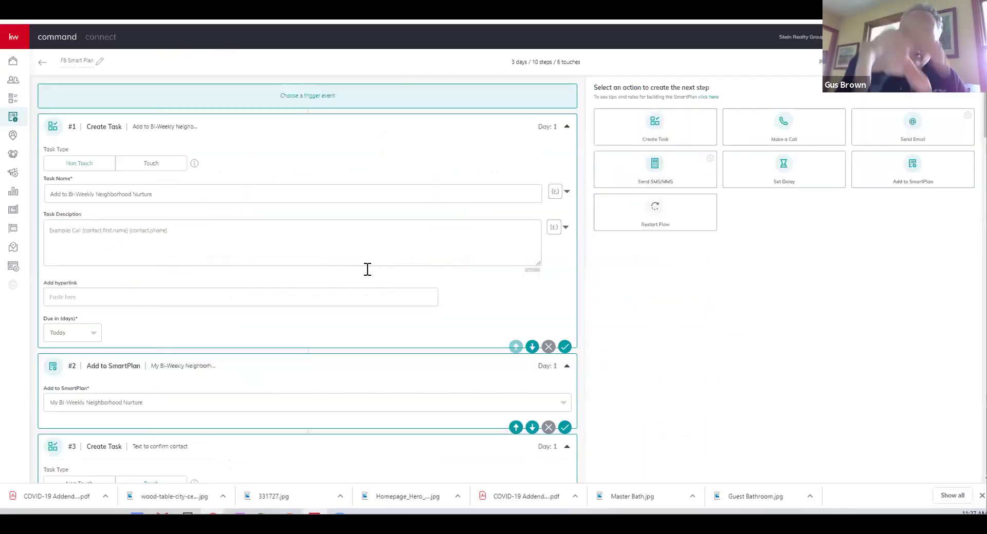
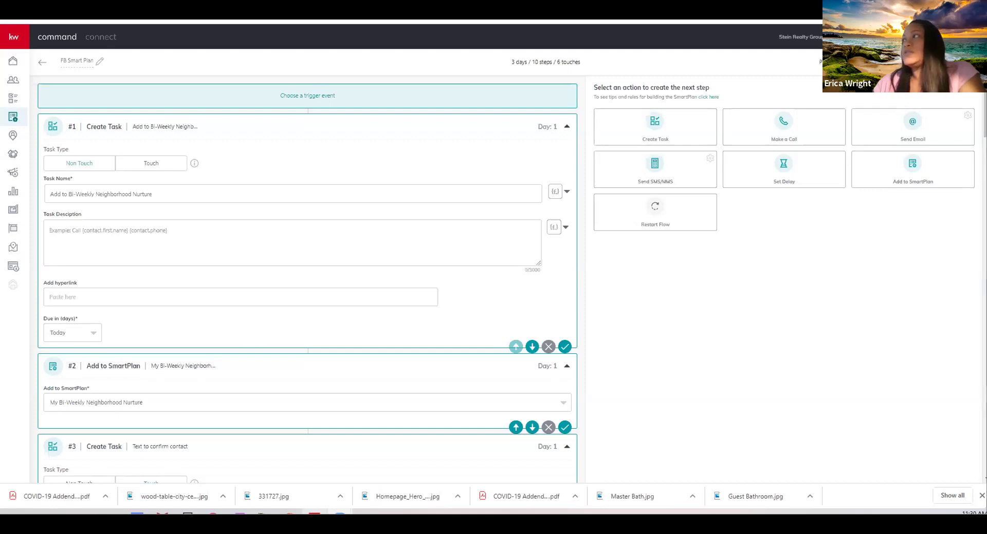
# Check and dismiss notifications, then show the closing Q&A slide with email, FB Messenger and IG Messenger contacts
pyautogui.click(868, 37)
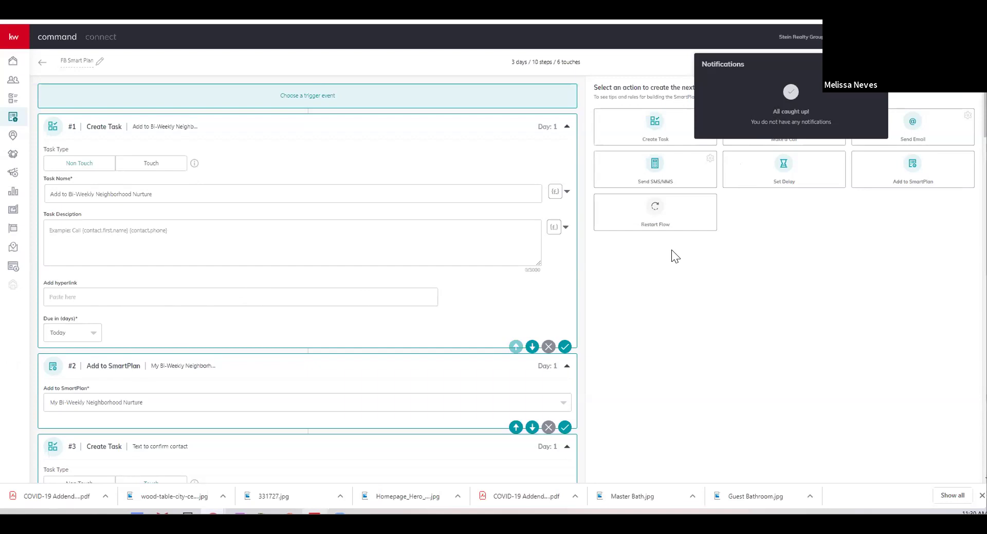
pyautogui.click(552, 255)
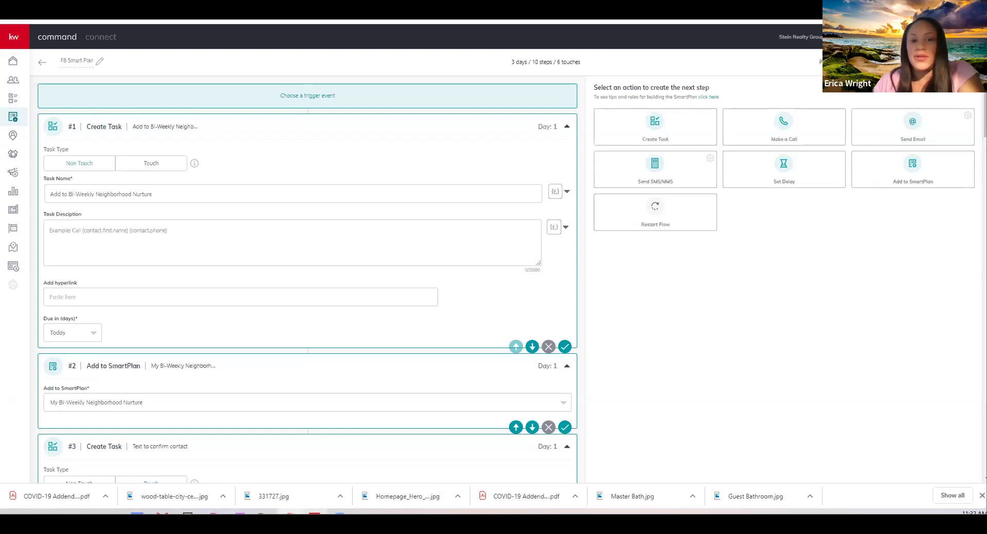
pyautogui.hotkey('alt', 'Tab')
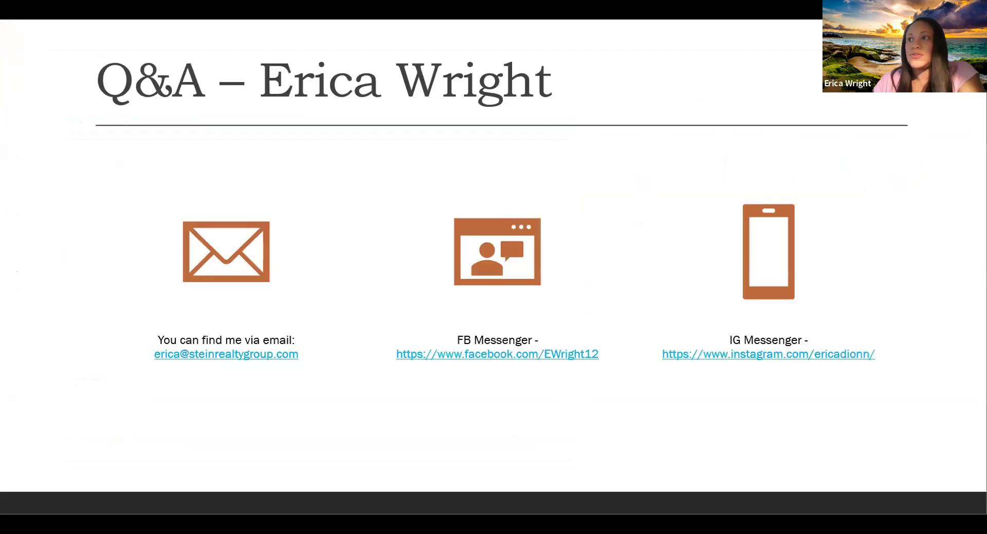